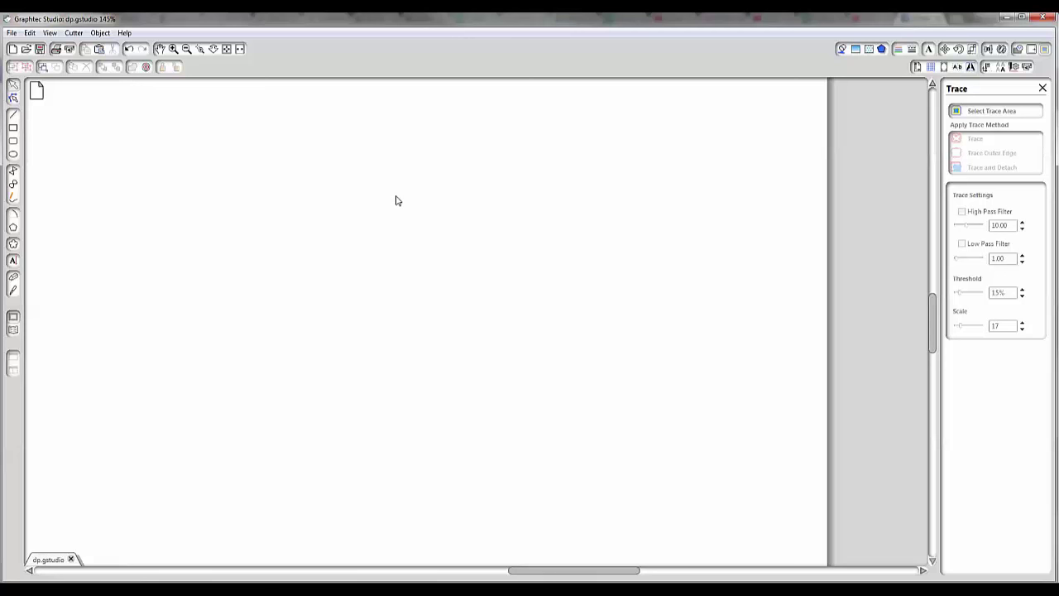
# Open dp.png from the Cut n Press Demo folder, listing files of all types
pyautogui.click(12, 34)
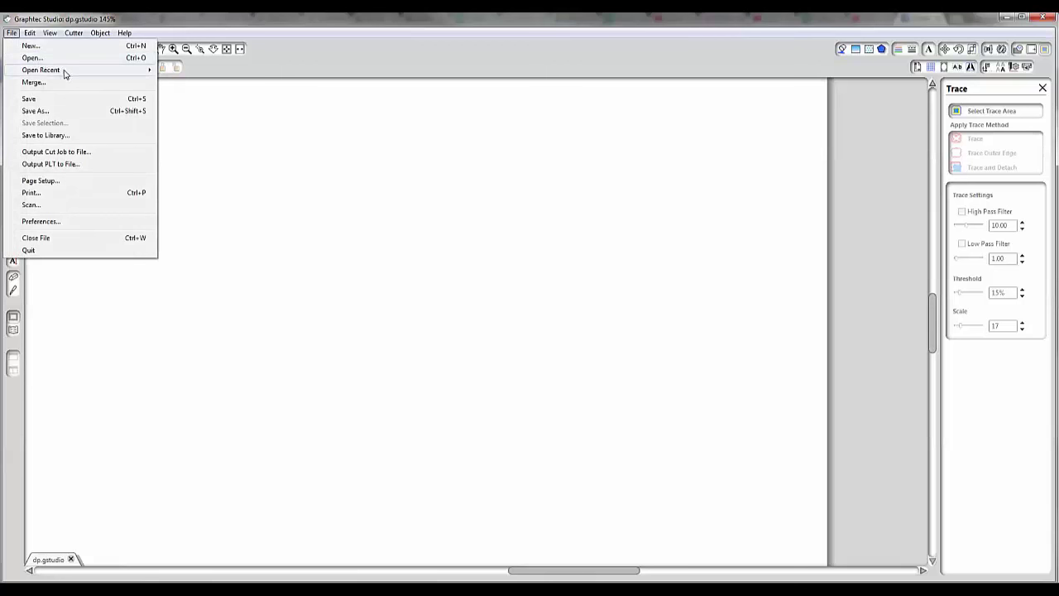
pyautogui.moveTo(57, 69)
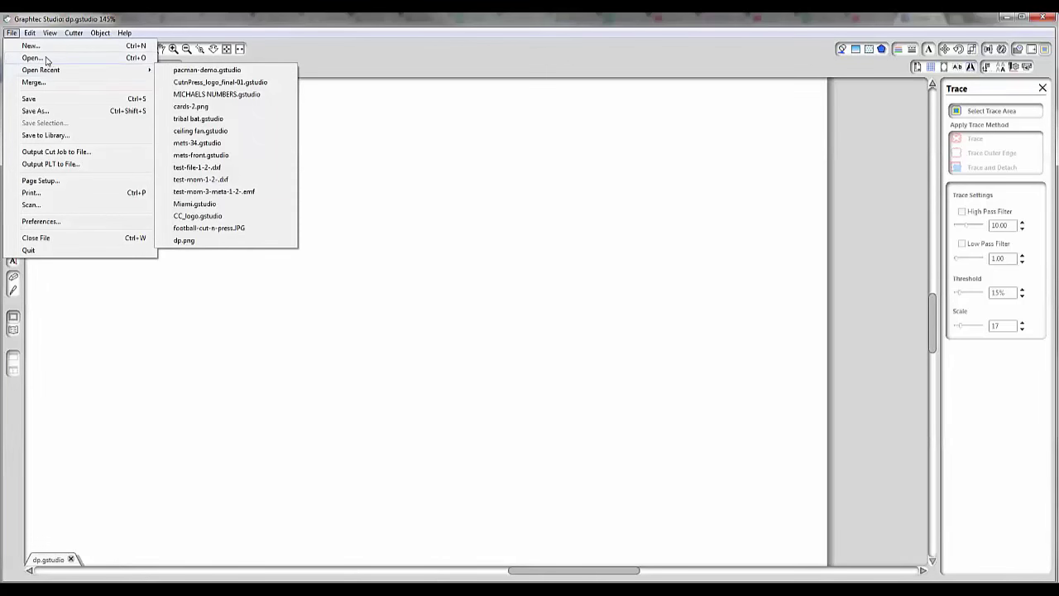
pyautogui.click(47, 58)
pyautogui.click(201, 364)
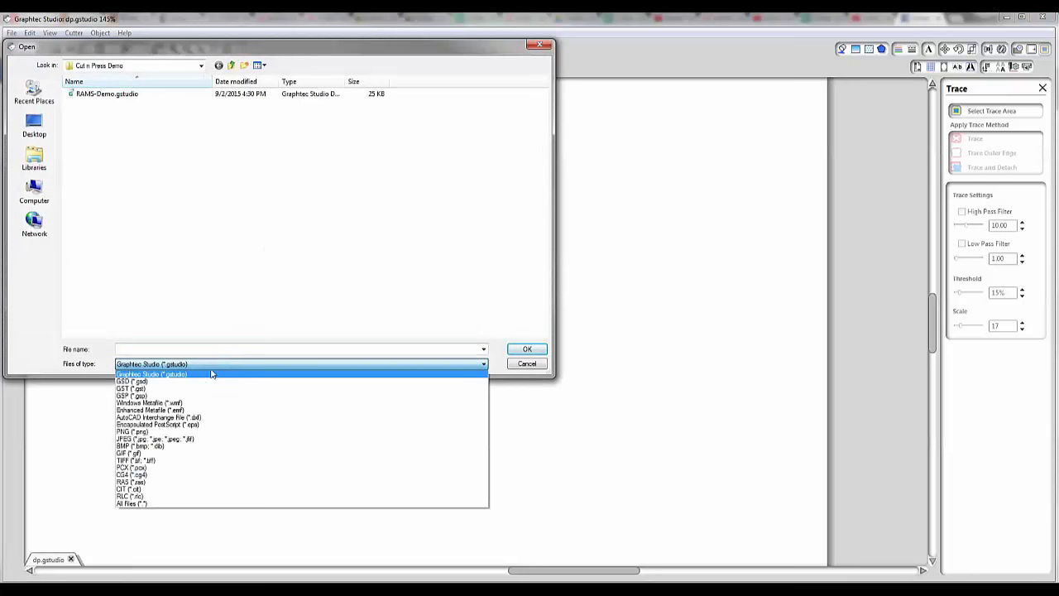
pyautogui.click(147, 503)
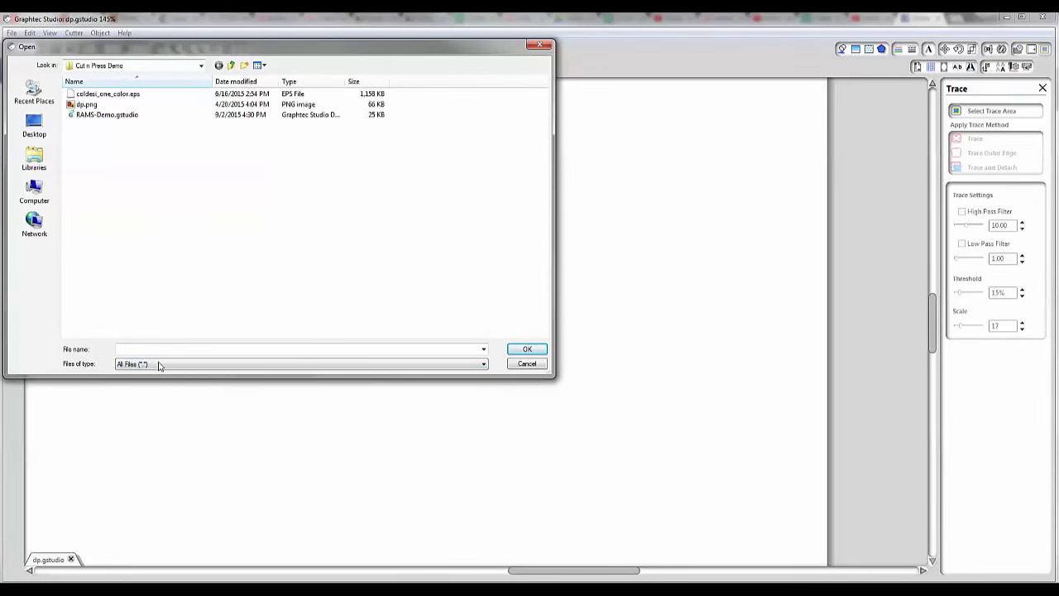
pyautogui.click(96, 105)
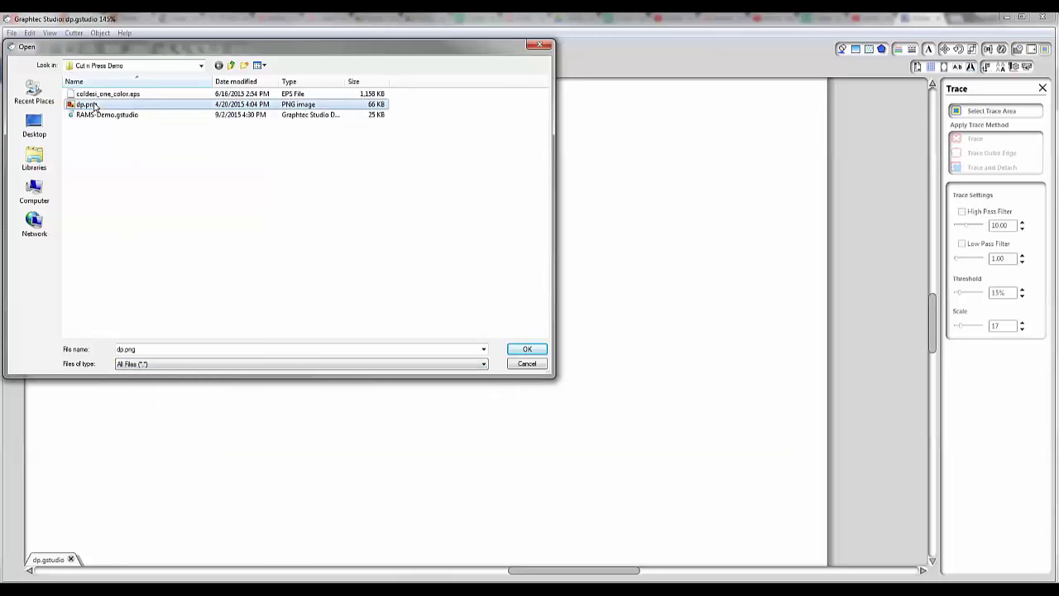
pyautogui.click(535, 350)
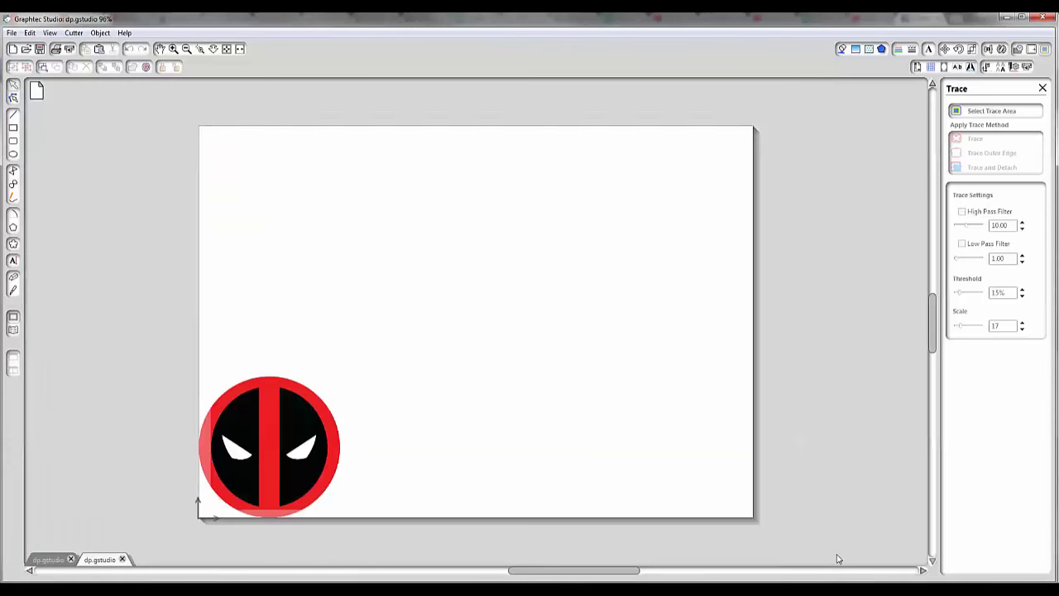
# Move the logo to the middle of the page and enlarge it proportionally to about 6.5 in across
pyautogui.moveTo(270, 451); pyautogui.dragTo(477, 336)
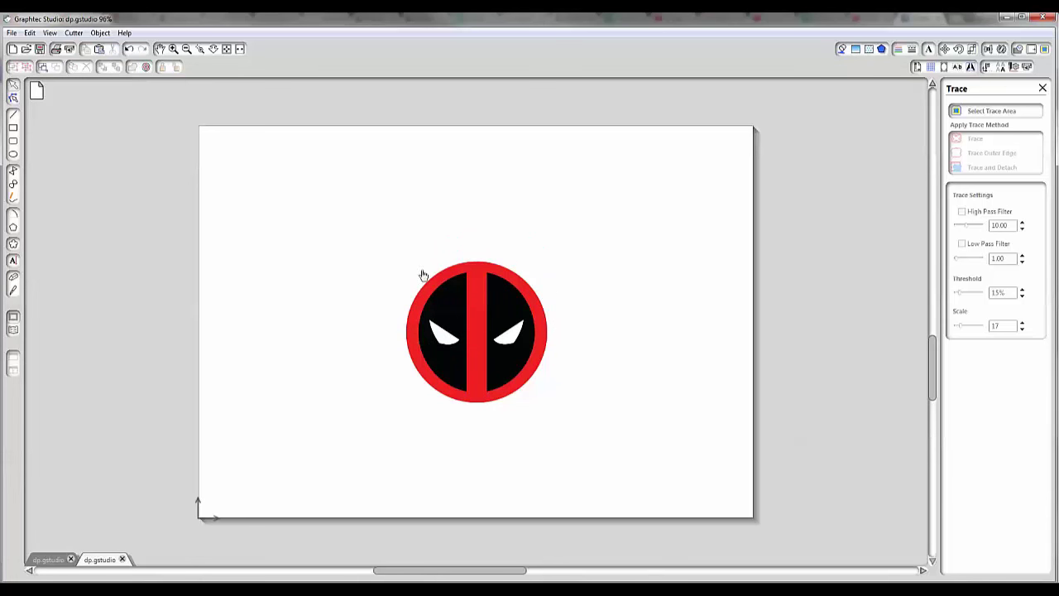
pyautogui.click(468, 353)
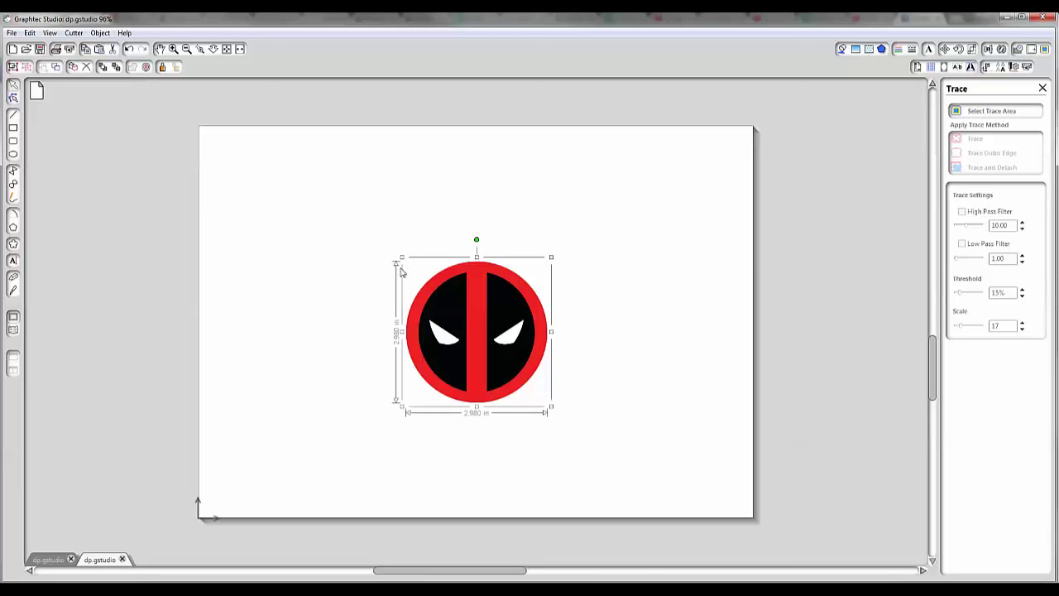
pyautogui.moveTo(403, 254); pyautogui.dragTo(299, 159)
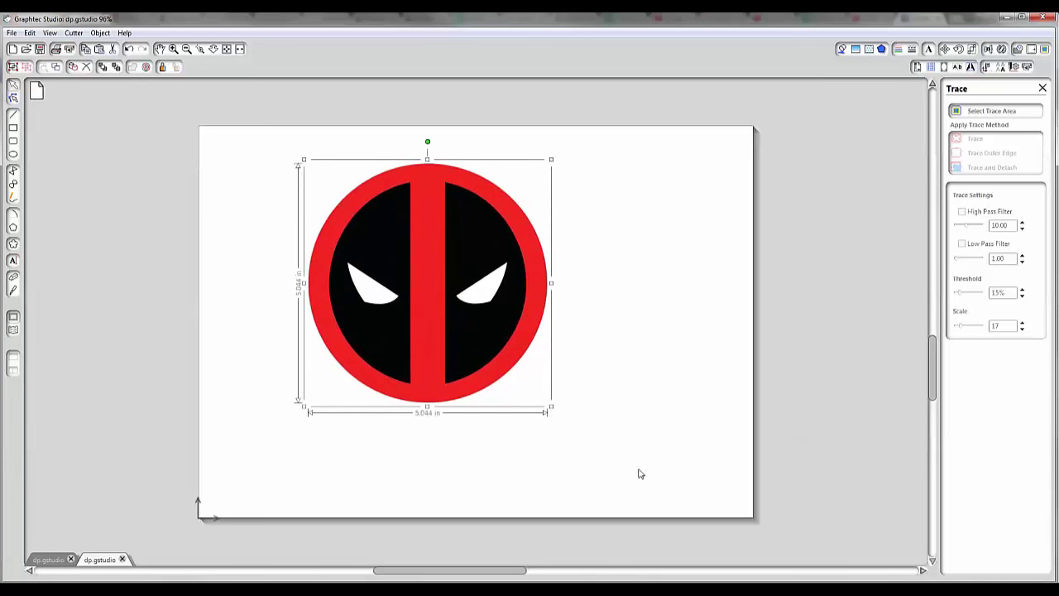
pyautogui.moveTo(552, 405); pyautogui.dragTo(698, 422)
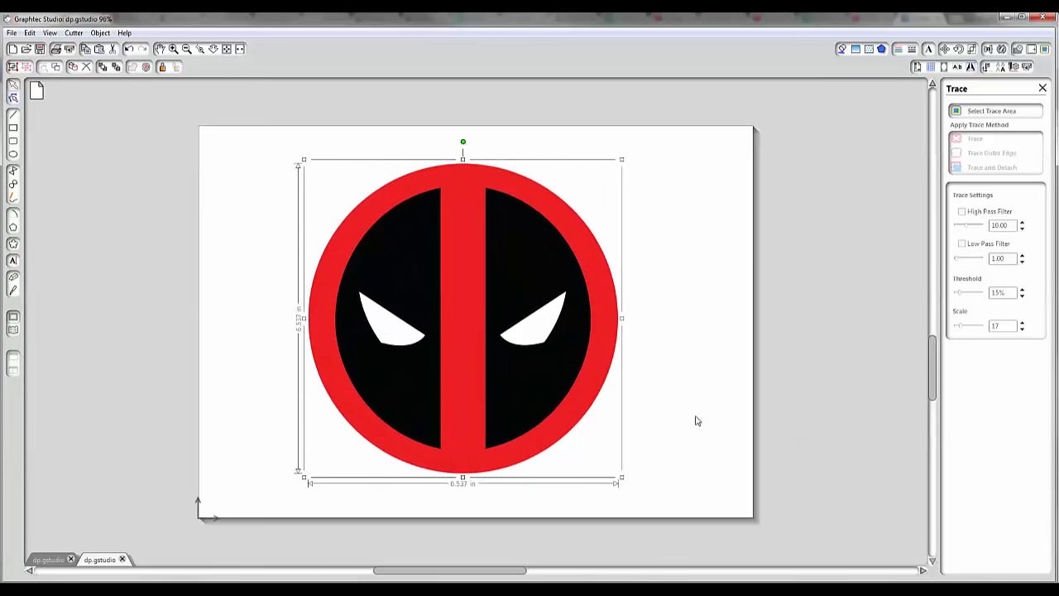
pyautogui.click(695, 420)
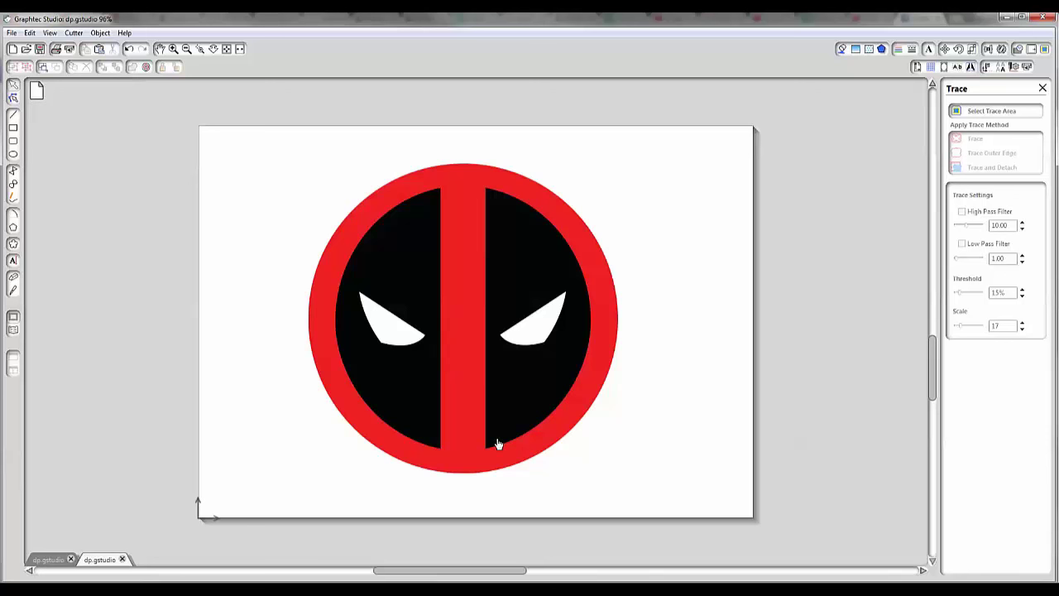
pyautogui.click(1026, 68)
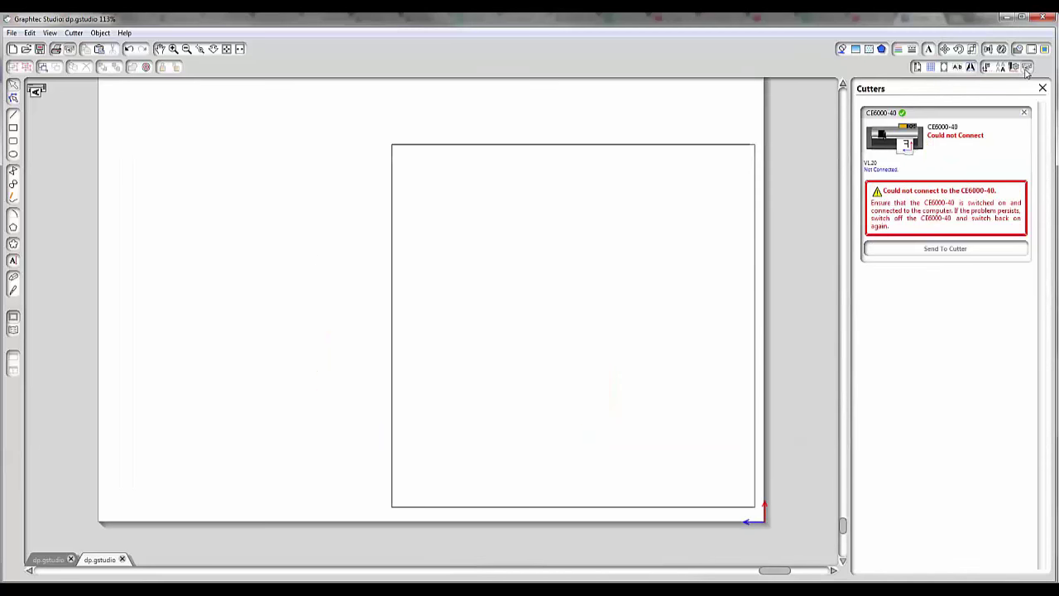
pyautogui.click(918, 67)
pyautogui.click(439, 361)
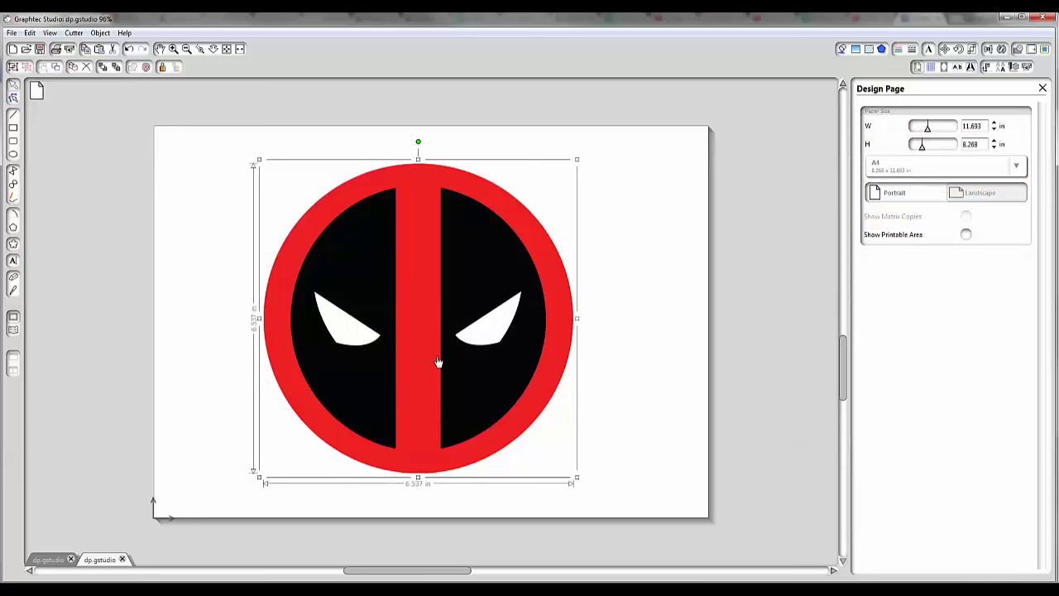
# Bring up the Trace settings and mark a trace area about 9.1 by 7.4 in around the whole logo
pyautogui.click(1045, 50)
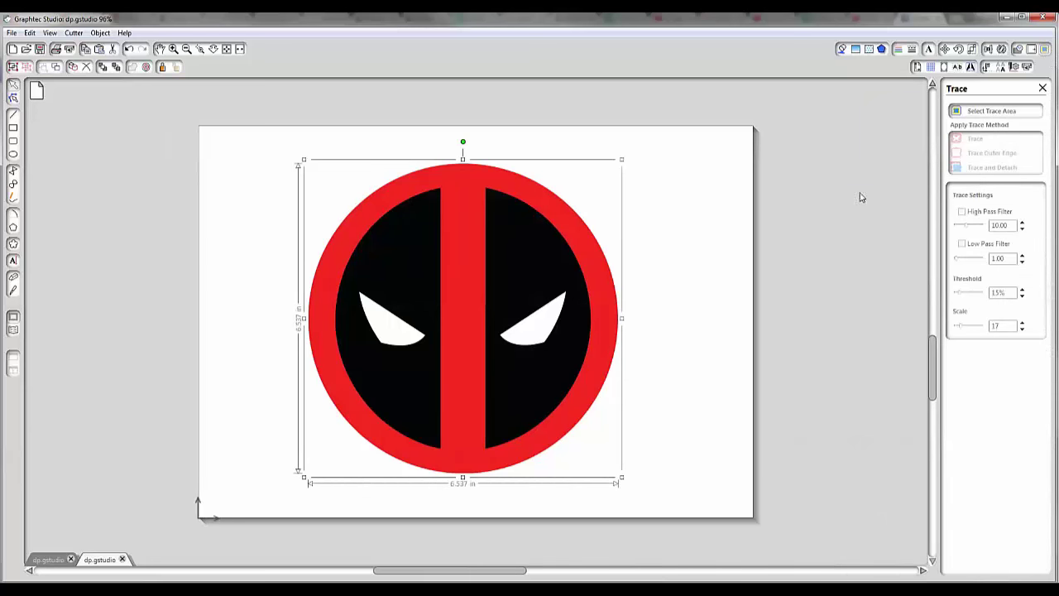
pyautogui.click(975, 115)
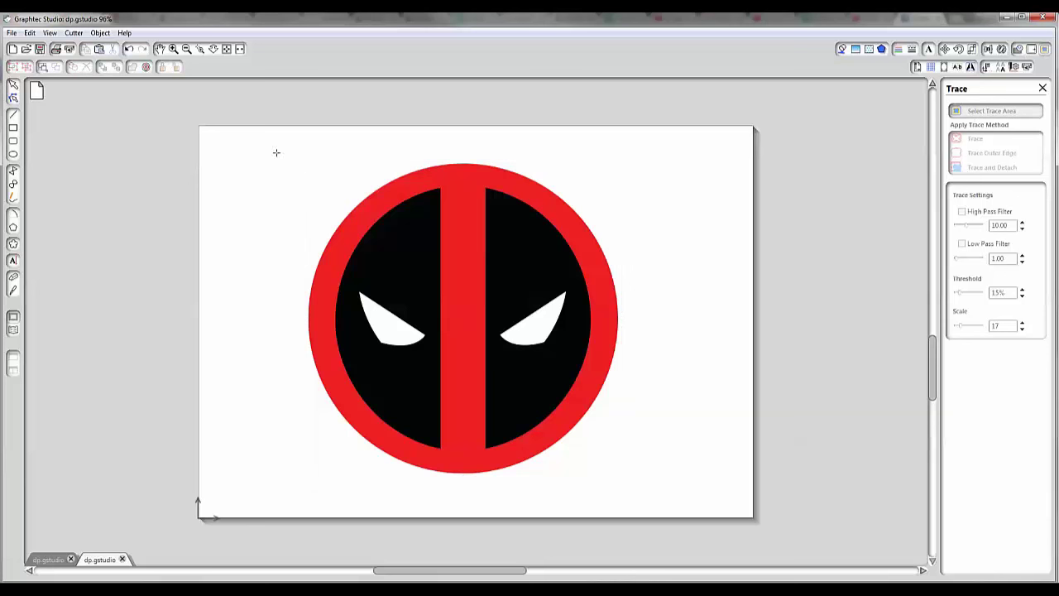
pyautogui.moveTo(263, 142)
pyautogui.mouseDown()
pyautogui.moveTo(499, 314)
pyautogui.moveTo(691, 507)
pyautogui.moveTo(700, 498)
pyautogui.mouseUp()
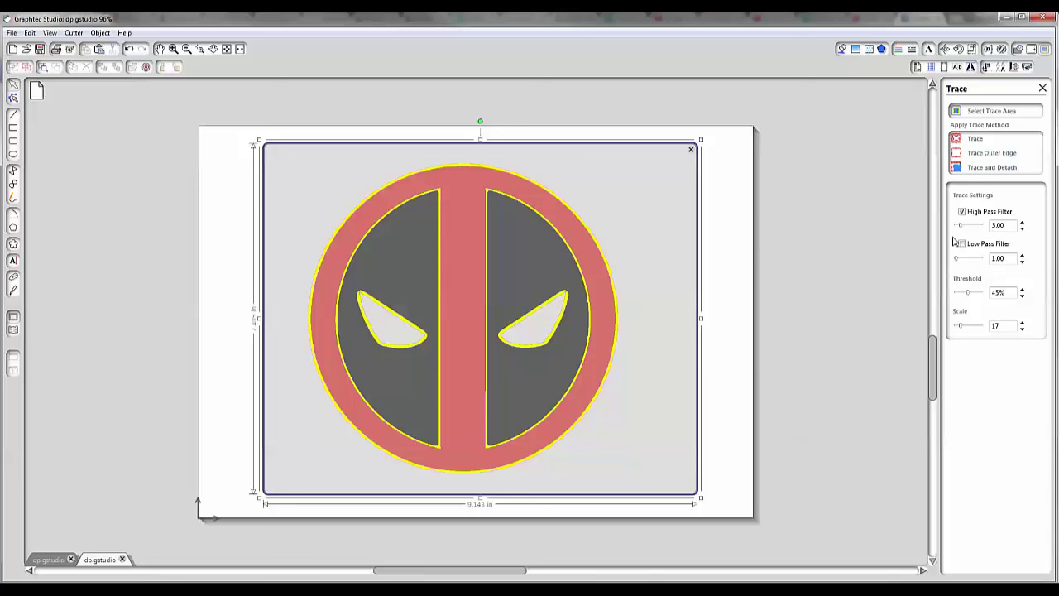
# Try a trace of the logo and move the original image aside to check the outlines
pyautogui.click(975, 141)
pyautogui.moveTo(465, 362)
pyautogui.mouseDown()
pyautogui.moveTo(656, 349)
pyautogui.moveTo(839, 385)
pyautogui.mouseUp()
# Try the Low Pass Filter at 0.25 together with the High Pass Filter, and at 2.75 without it
pyautogui.click(964, 246)
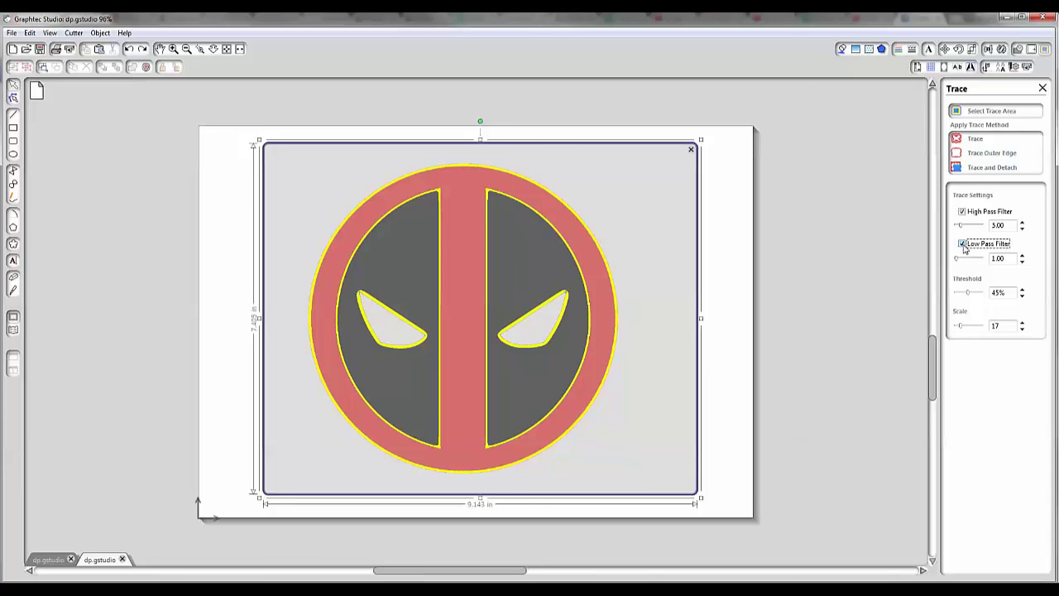
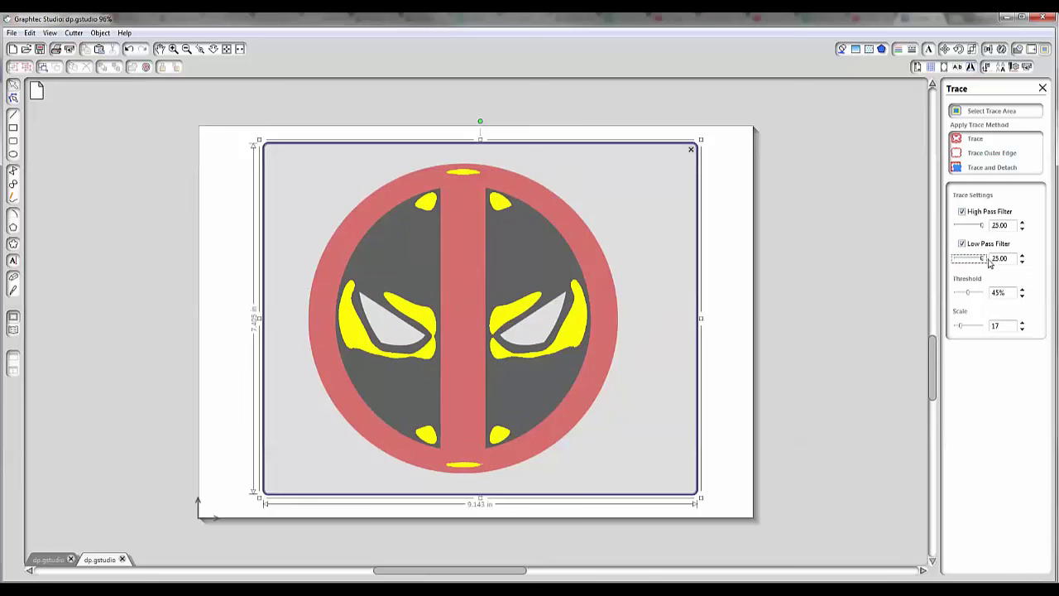
pyautogui.moveTo(982, 262); pyautogui.dragTo(954, 261)
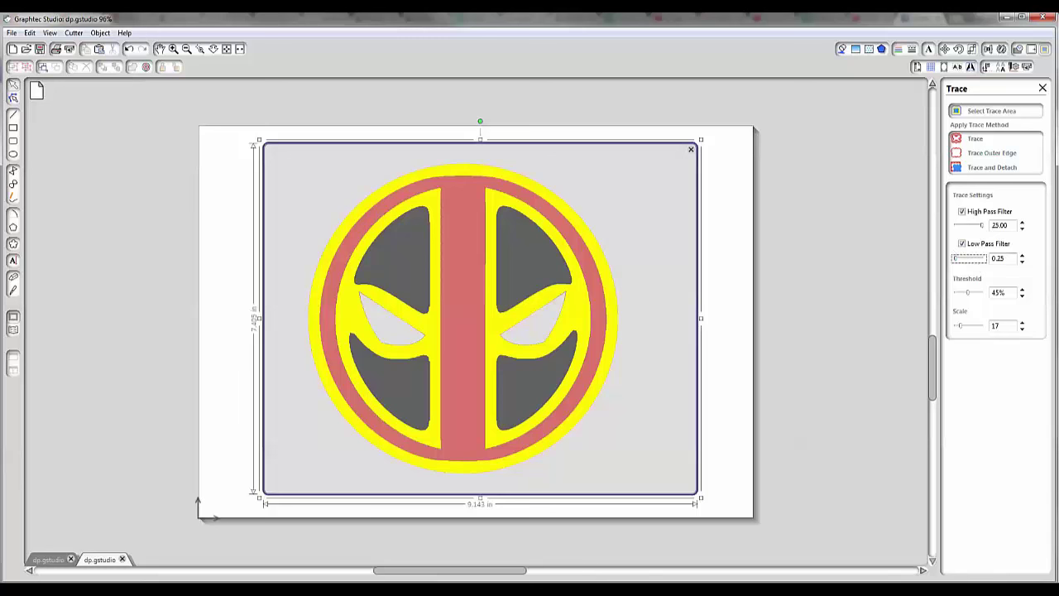
pyautogui.click(962, 212)
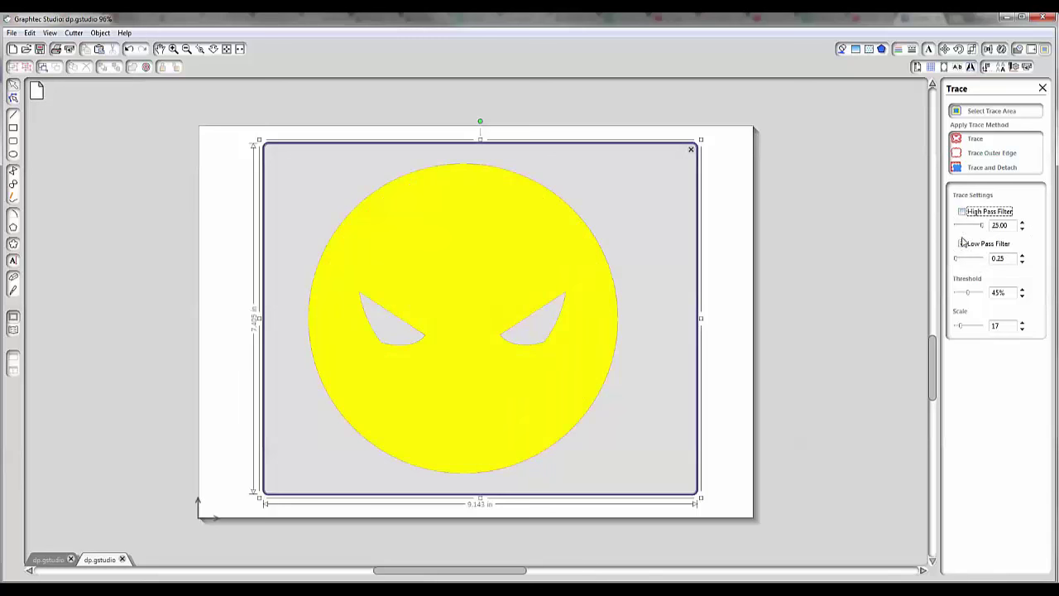
pyautogui.moveTo(963, 266)
pyautogui.mouseDown()
pyautogui.moveTo(999, 272)
pyautogui.moveTo(957, 263)
pyautogui.moveTo(969, 259)
pyautogui.mouseUp()
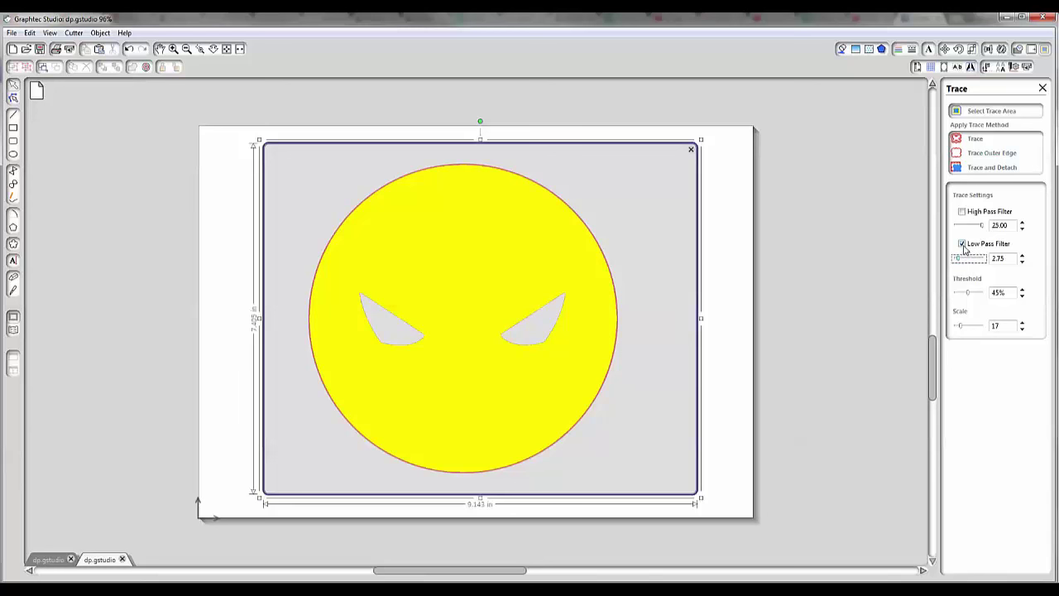
# Try both filters together, with the High Pass Filter at 15.25 and the Low Pass Filter at 17.75
pyautogui.click(962, 212)
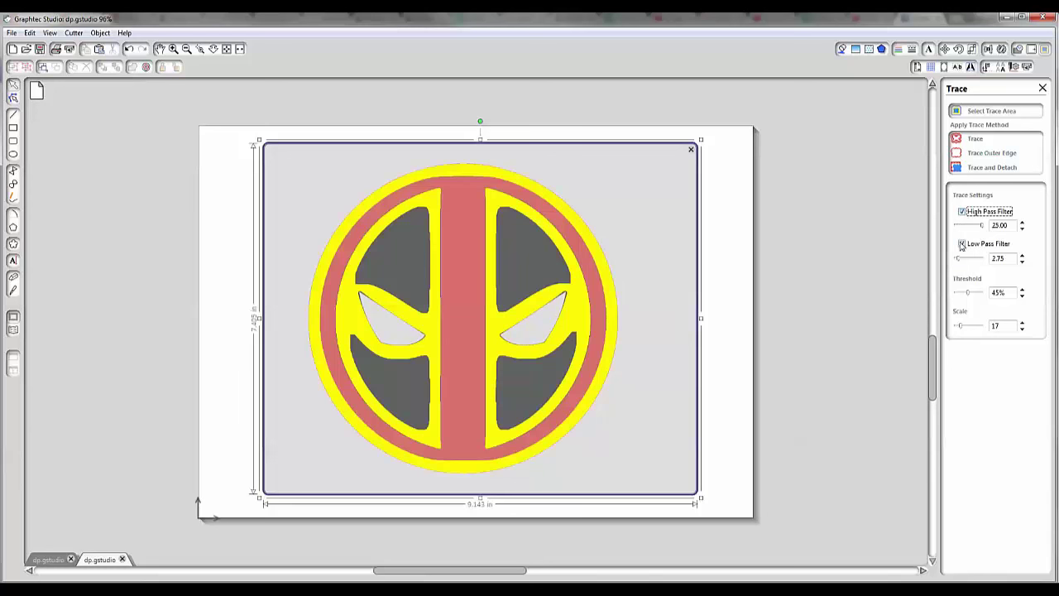
pyautogui.moveTo(982, 229); pyautogui.dragTo(964, 238)
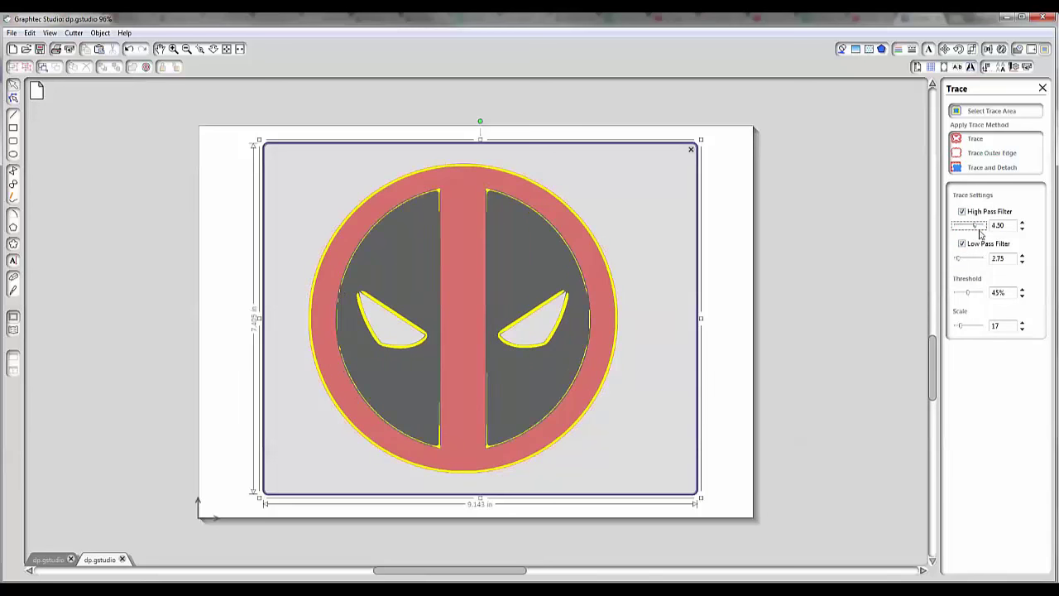
pyautogui.click(963, 211)
pyautogui.moveTo(962, 263)
pyautogui.mouseDown()
pyautogui.moveTo(979, 262)
pyautogui.moveTo(966, 264)
pyautogui.moveTo(970, 229)
pyautogui.moveTo(974, 262)
pyautogui.mouseUp()
pyautogui.click(962, 212)
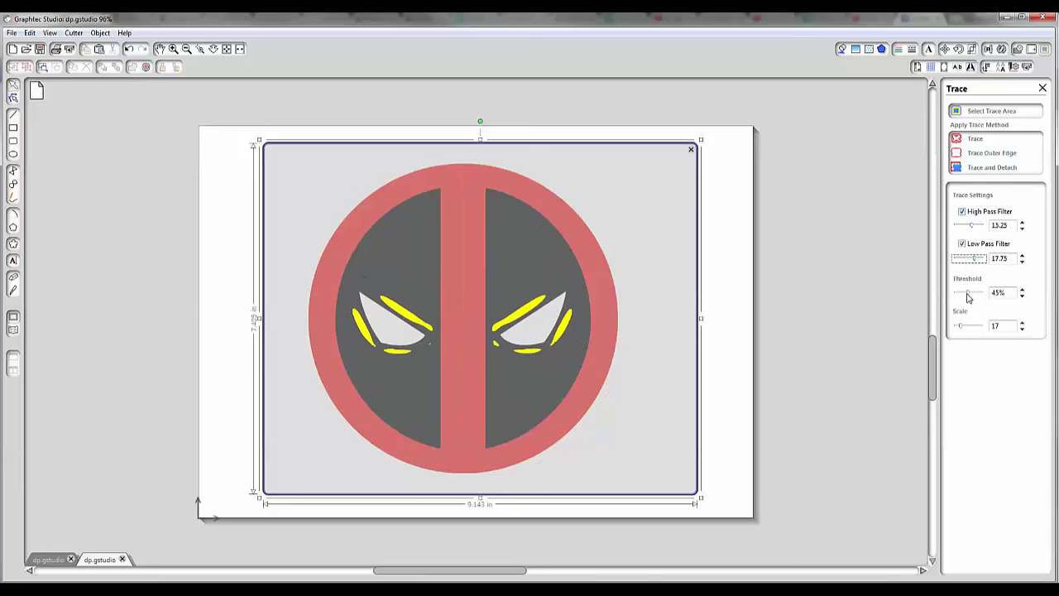
# Turn off the Low Pass and High Pass filters and lower the trace threshold to 31%
pyautogui.moveTo(969, 298); pyautogui.dragTo(967, 299)
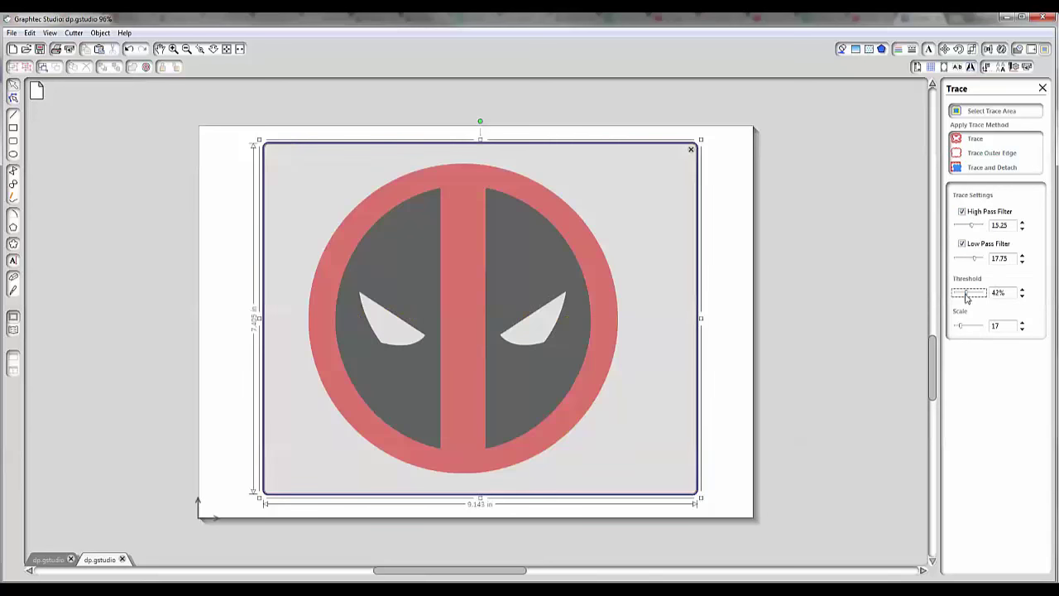
pyautogui.click(964, 244)
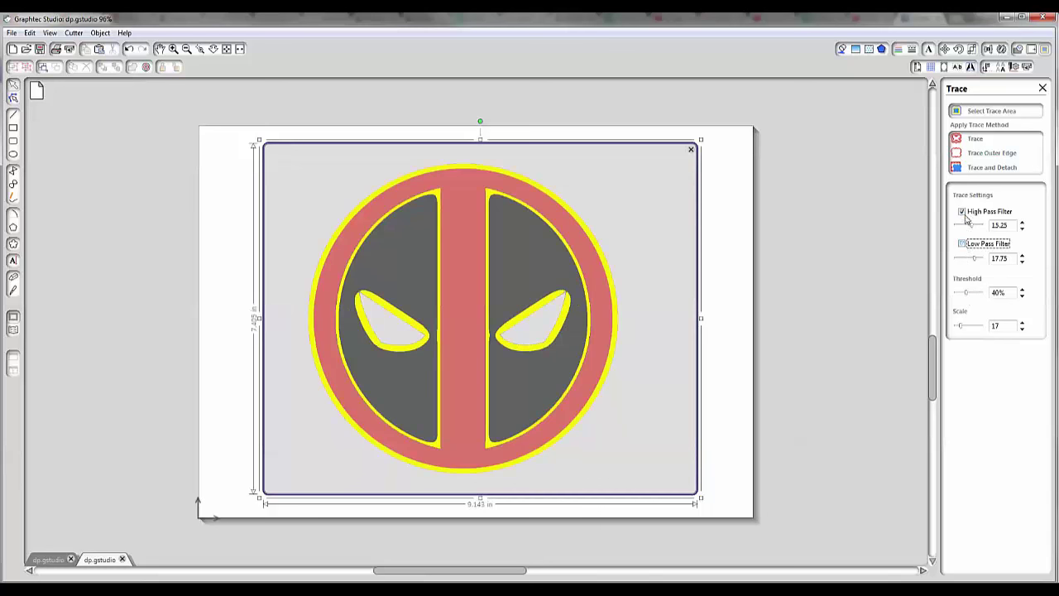
pyautogui.click(963, 213)
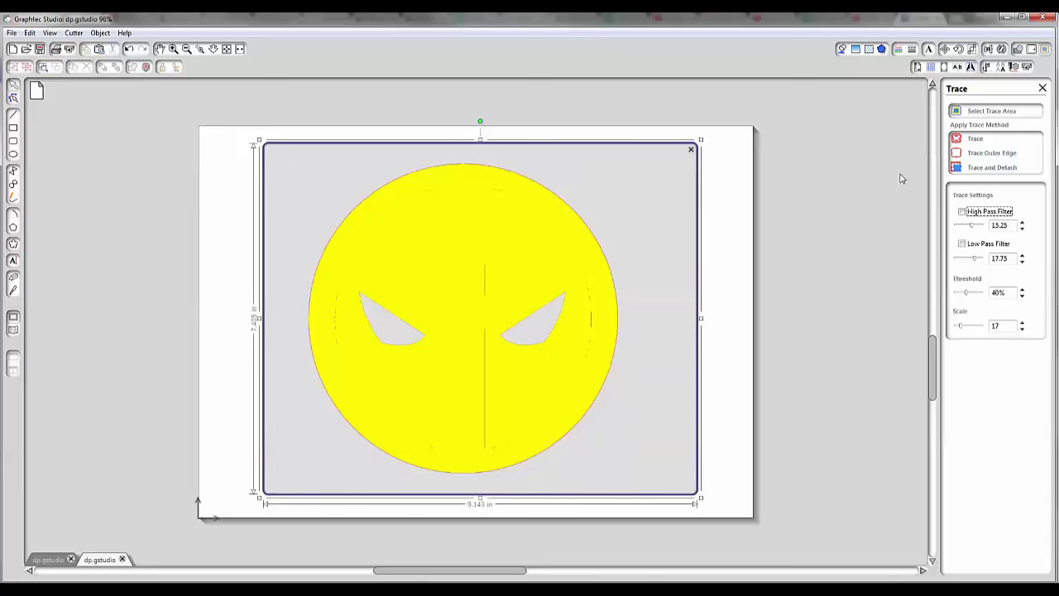
pyautogui.moveTo(968, 296)
pyautogui.mouseDown()
pyautogui.moveTo(958, 297)
pyautogui.moveTo(990, 301)
pyautogui.moveTo(954, 300)
pyautogui.moveTo(965, 300)
pyautogui.mouseUp()
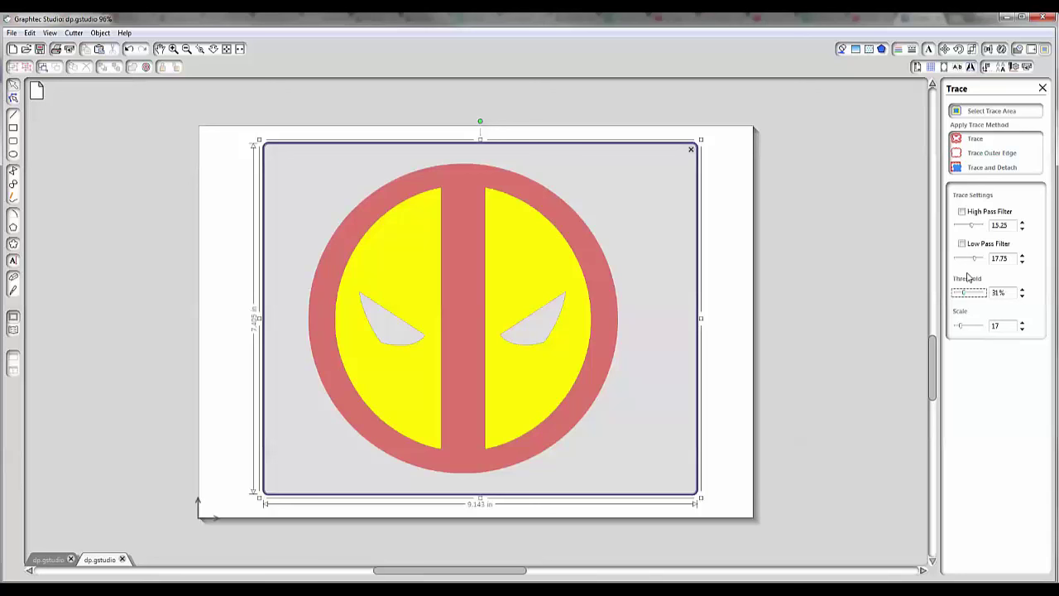
# Set the trace scale to 8 and lower the threshold to 21%
pyautogui.click(961, 327)
pyautogui.moveTo(964, 329); pyautogui.dragTo(961, 329)
pyautogui.moveTo(964, 298); pyautogui.dragTo(963, 299)
pyautogui.click(960, 328)
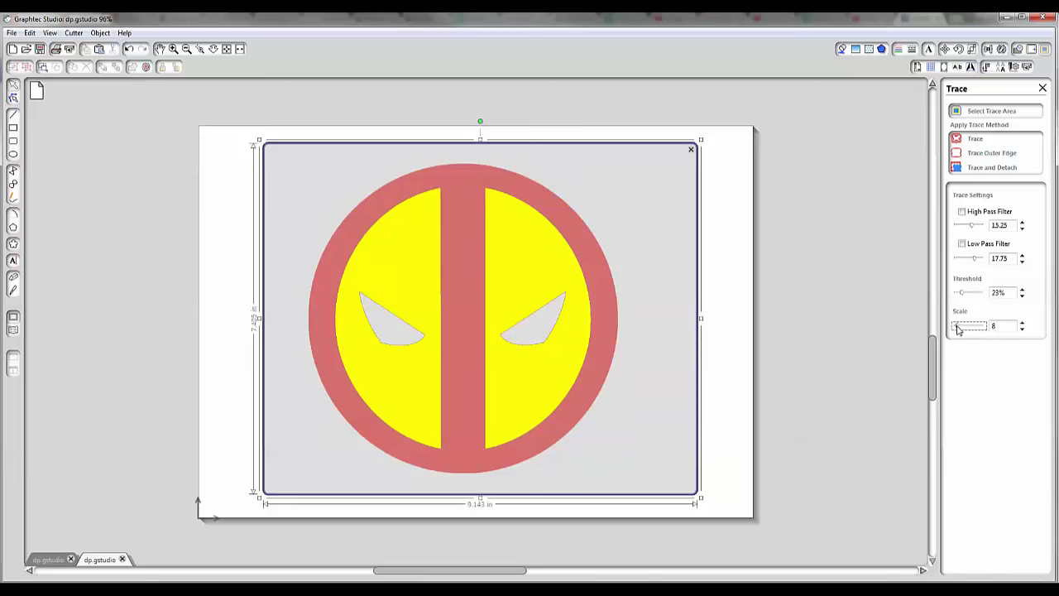
pyautogui.moveTo(962, 298); pyautogui.dragTo(954, 304)
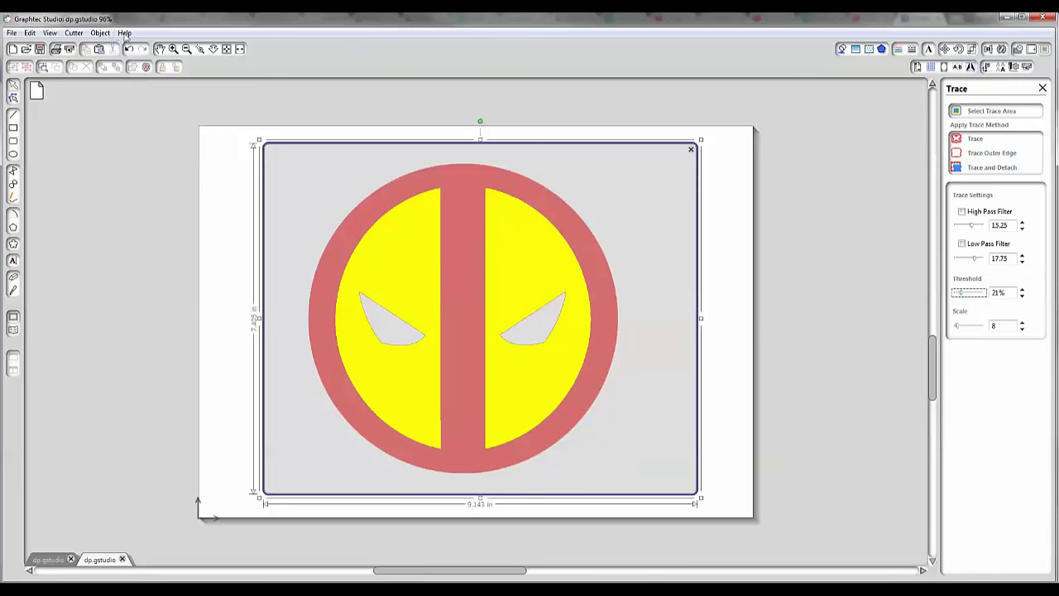
# Raise the threshold to 33% and trace the black areas of the logo with the standard Trace method
pyautogui.click(171, 50)
pyautogui.click(175, 49)
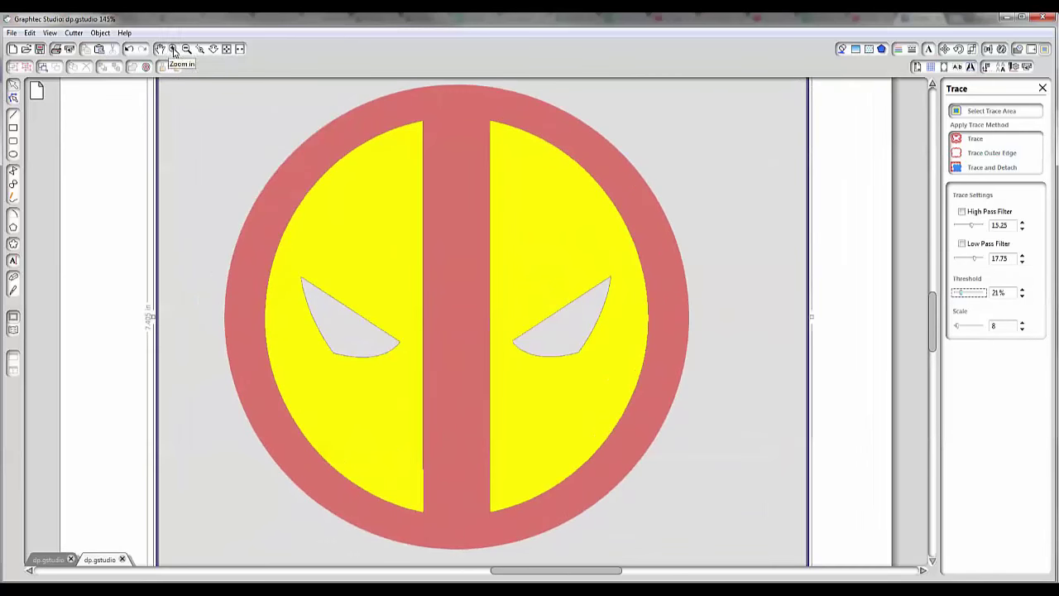
pyautogui.click(186, 50)
pyautogui.moveTo(963, 297); pyautogui.dragTo(965, 297)
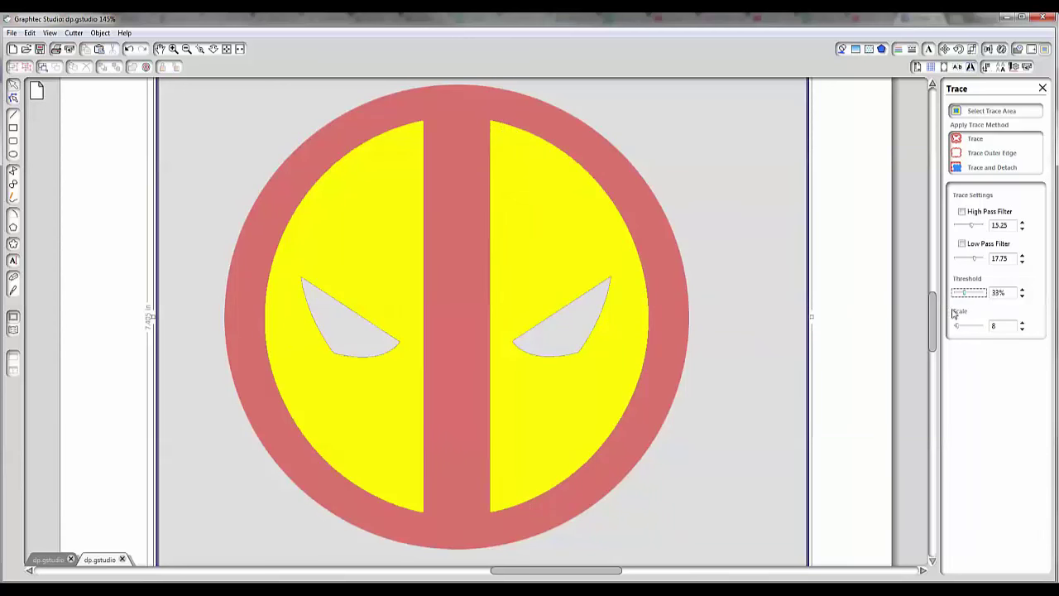
pyautogui.click(965, 143)
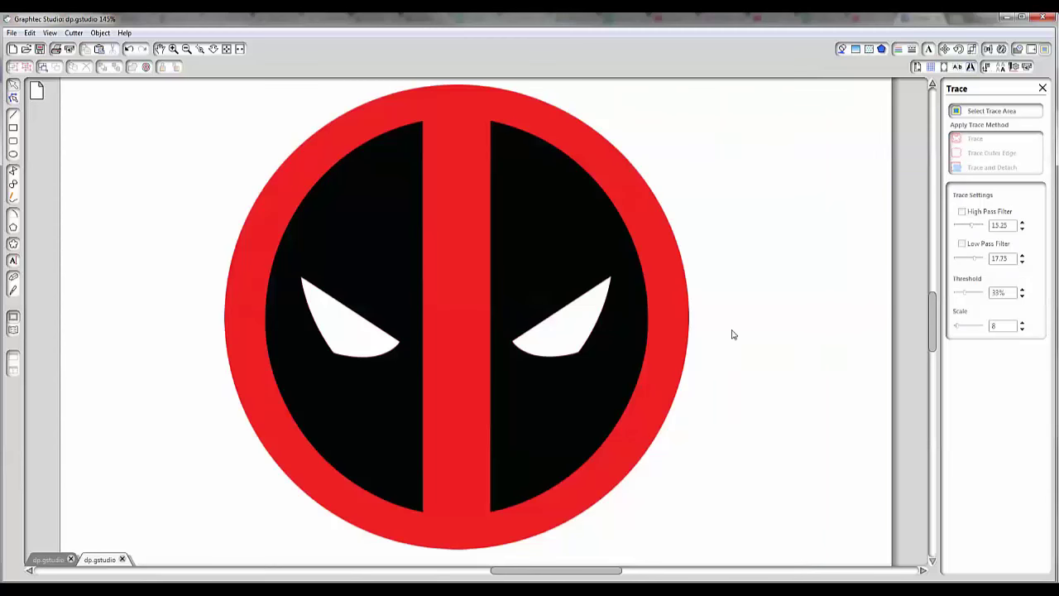
# Move the original logo image to the right to uncover the traced outlines beneath it
pyautogui.moveTo(464, 309); pyautogui.dragTo(927, 310)
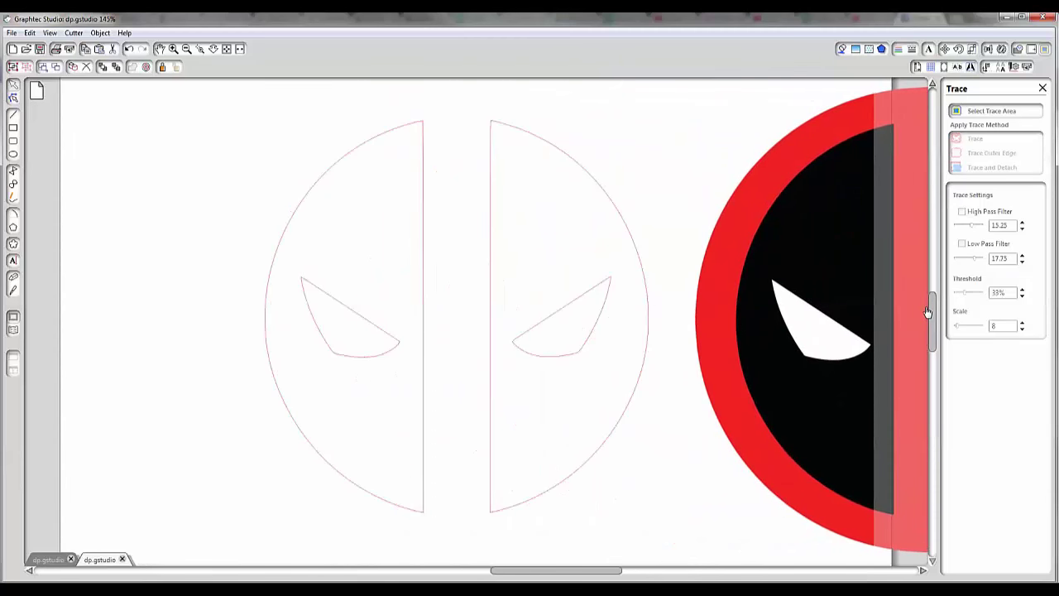
pyautogui.moveTo(928, 312)
pyautogui.mouseDown()
pyautogui.moveTo(585, 329)
pyautogui.moveTo(447, 310)
pyautogui.moveTo(643, 333)
pyautogui.moveTo(718, 324)
pyautogui.mouseUp()
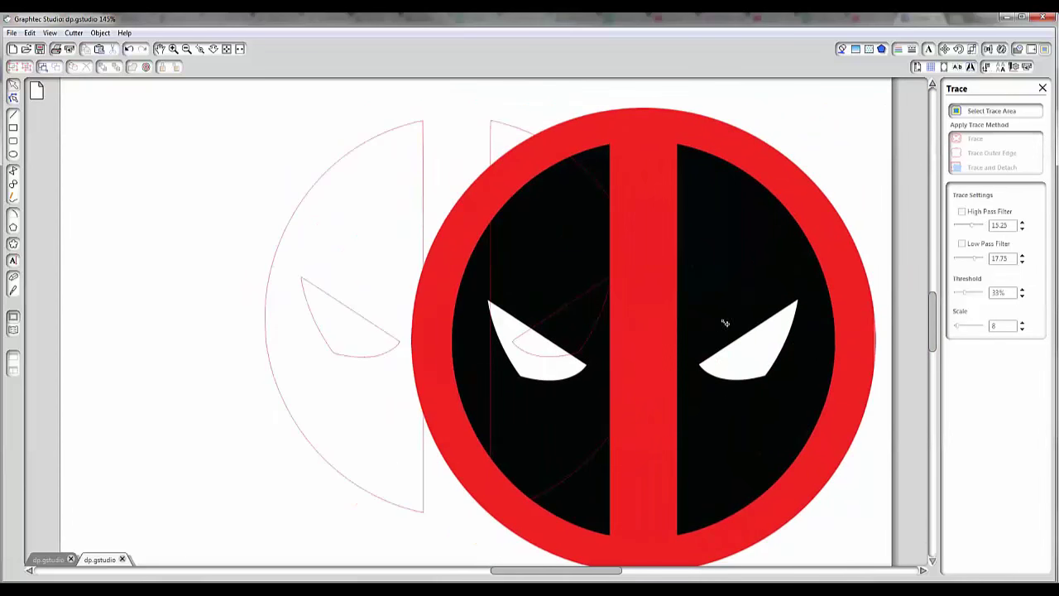
# Undo the moves of the logo image so it sits back over its traced outlines, and leave it deselected
pyautogui.hotkey('ctrl', 'z')
pyautogui.hotkey('ctrl', 'z')
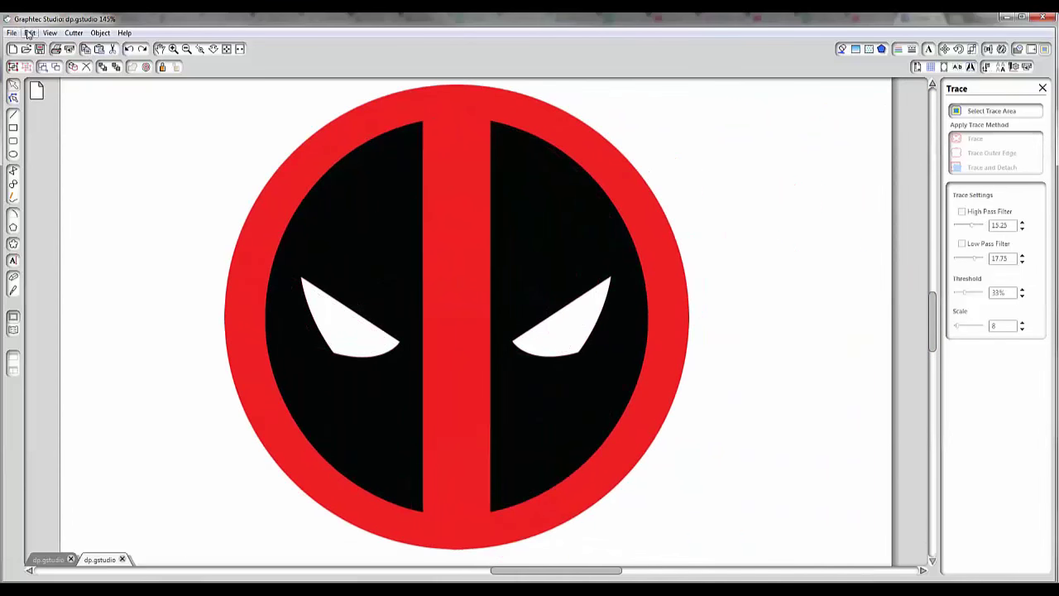
pyautogui.click(29, 33)
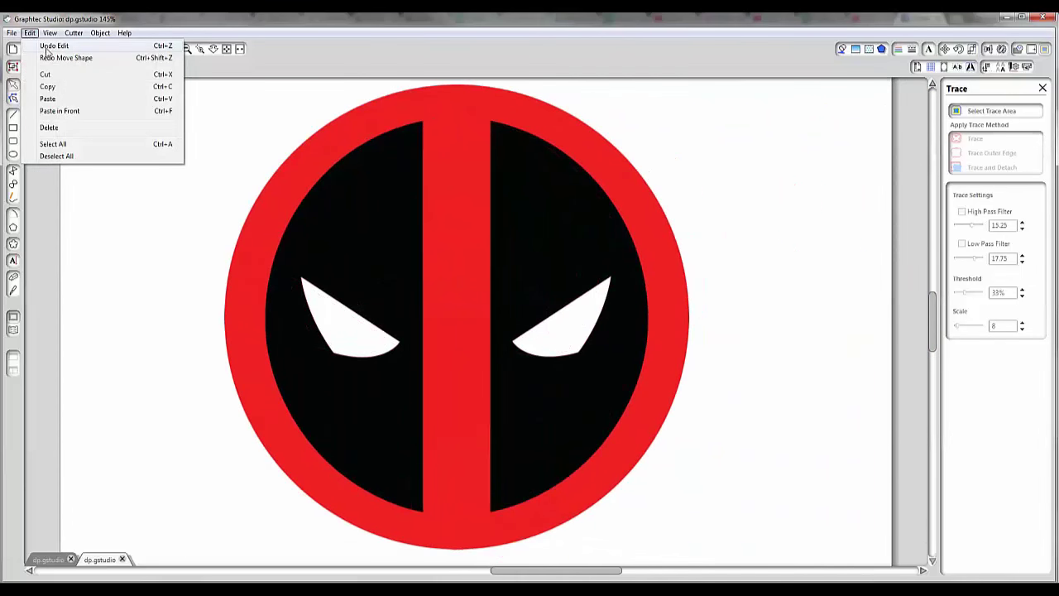
pyautogui.click(348, 109)
pyautogui.moveTo(355, 141)
pyautogui.mouseDown()
pyautogui.moveTo(627, 207)
pyautogui.moveTo(699, 283)
pyautogui.mouseUp()
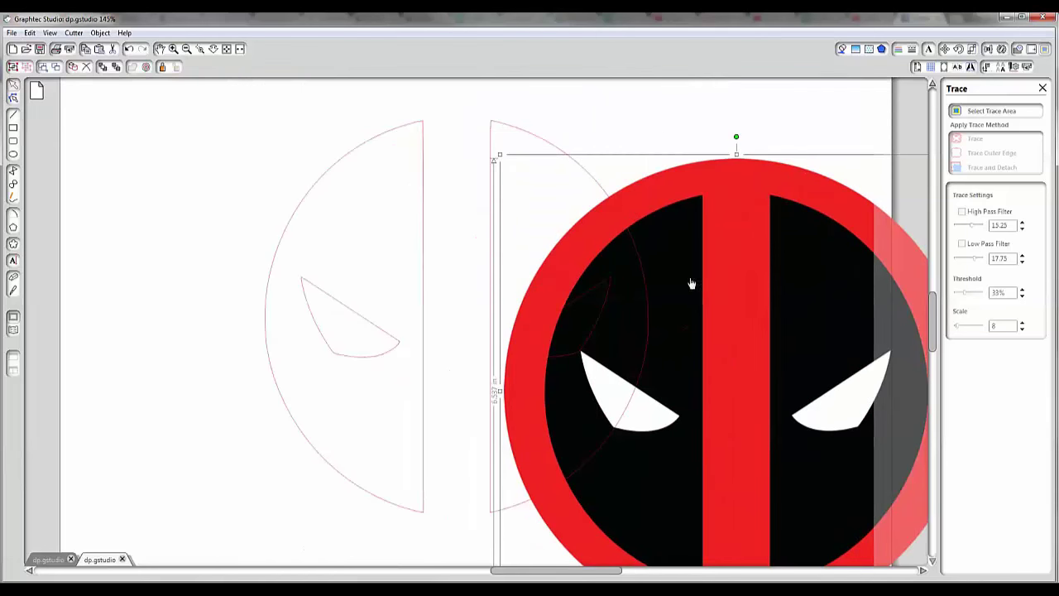
pyautogui.hotkey('ctrl', 'z')
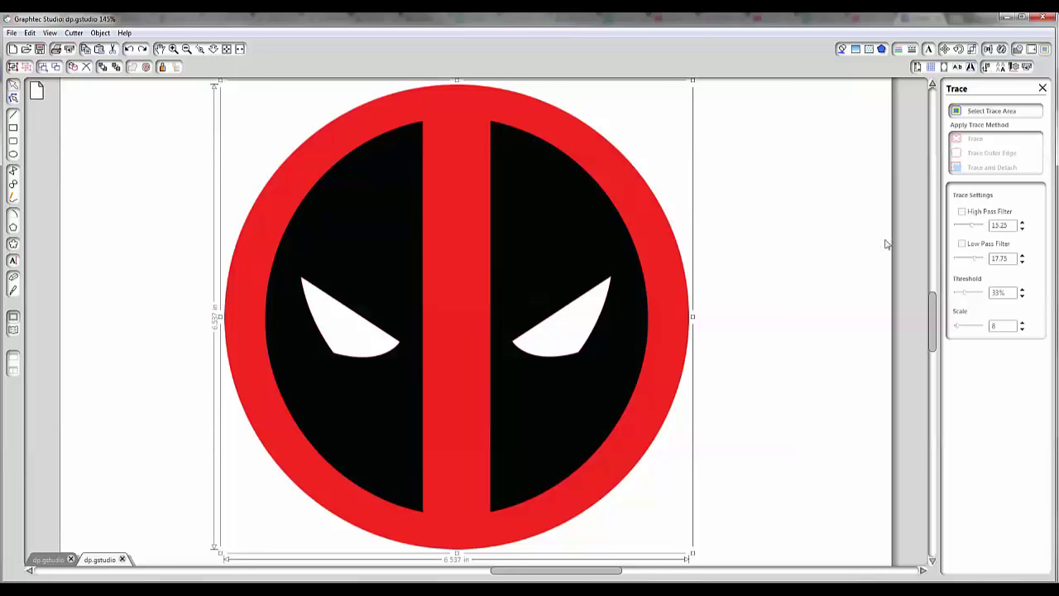
pyautogui.click(760, 293)
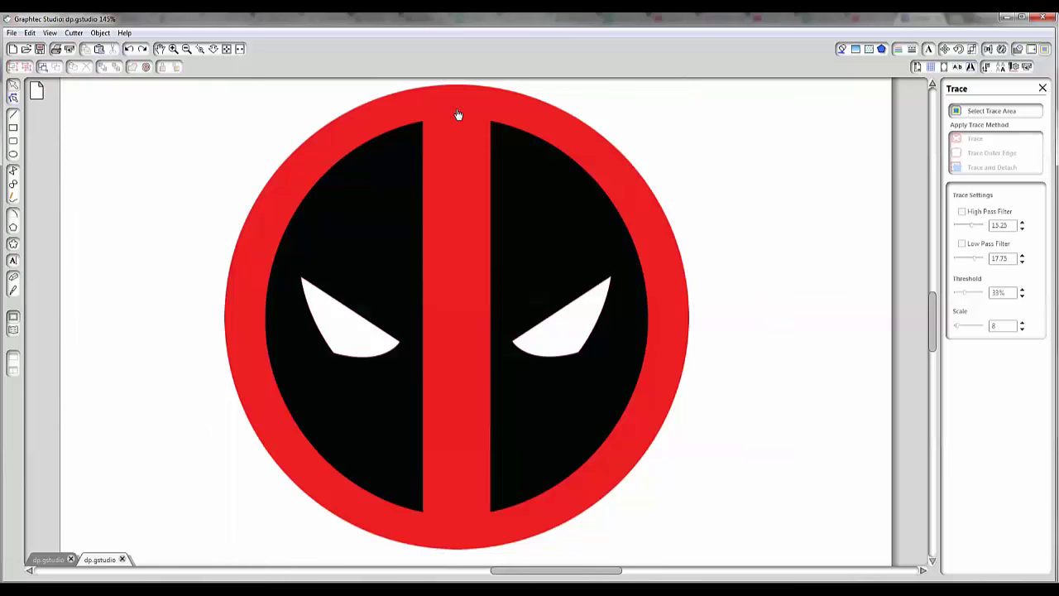
# Select a trace area about 8.97 by 7.38 in around the whole logo and turn off the High Pass Filter
pyautogui.click(227, 49)
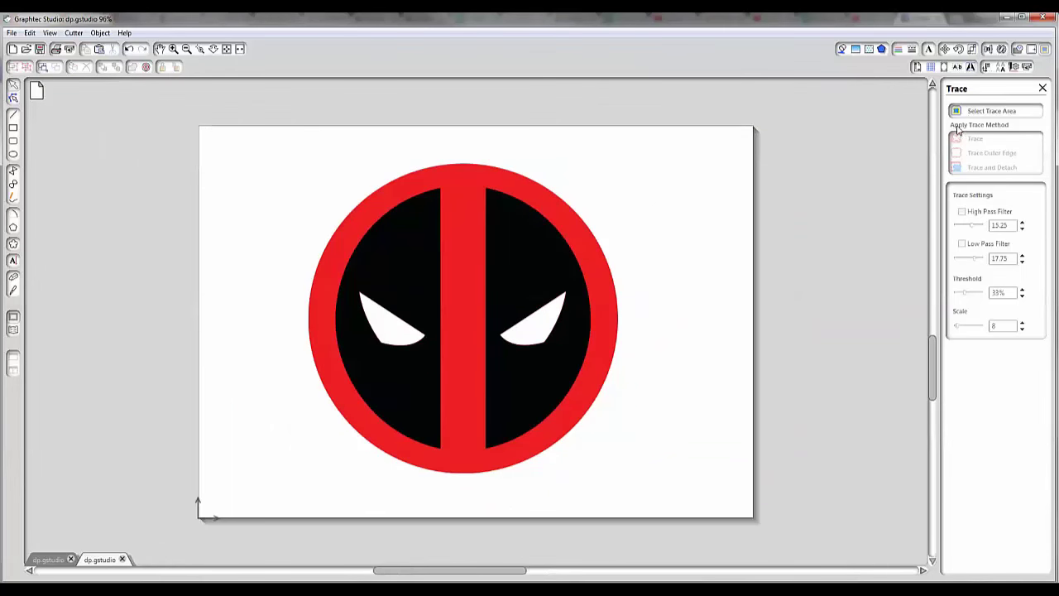
pyautogui.click(964, 113)
pyautogui.moveTo(259, 154)
pyautogui.mouseDown()
pyautogui.moveTo(529, 307)
pyautogui.moveTo(692, 494)
pyautogui.mouseUp()
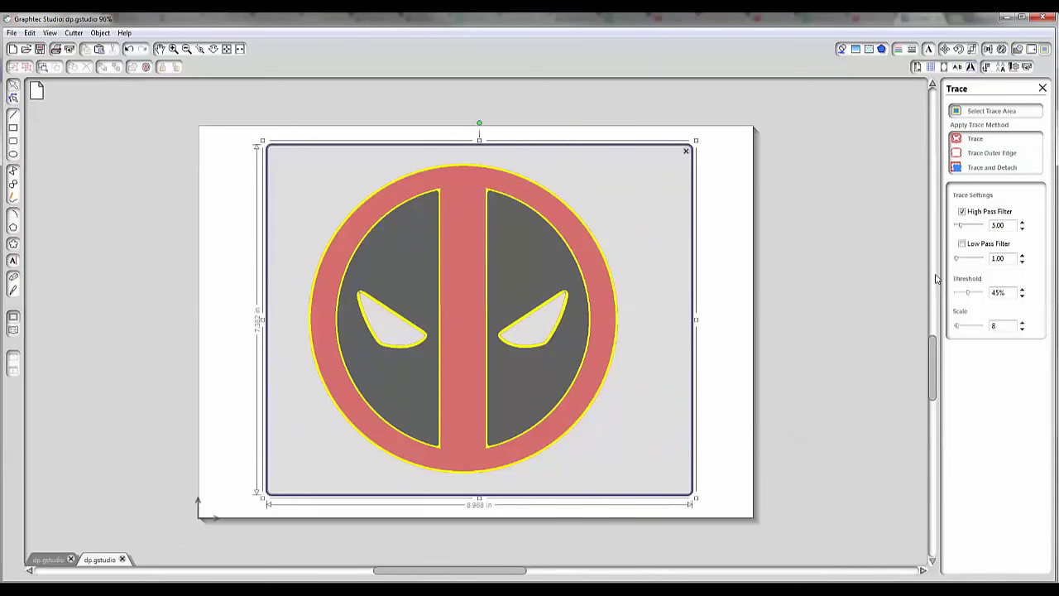
pyautogui.click(961, 212)
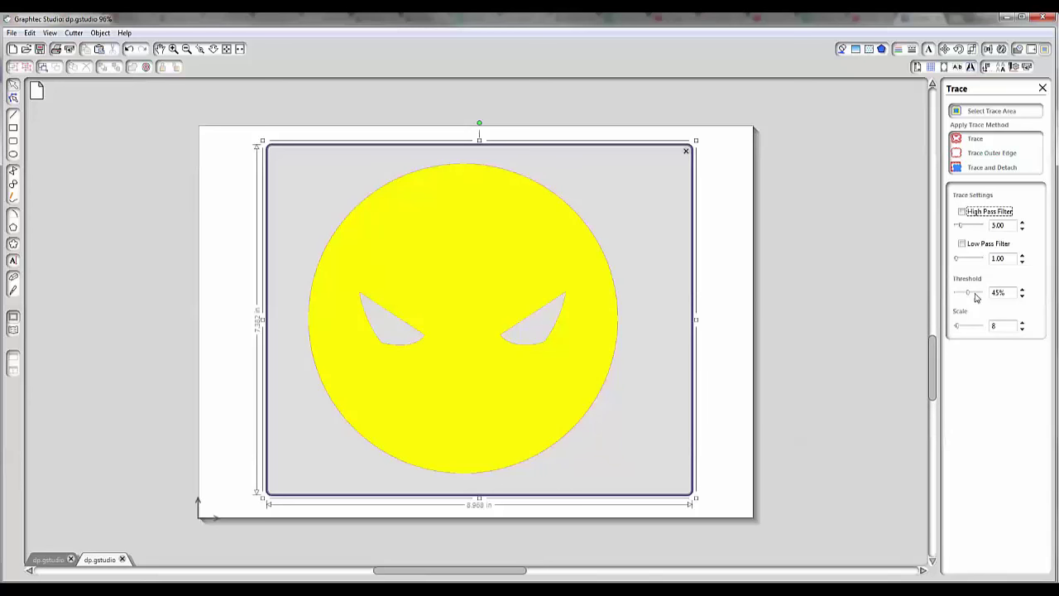
# Raise the threshold to 71% and trace the logo's outer circle and eyes with the standard Trace method
pyautogui.moveTo(970, 296); pyautogui.dragTo(975, 295)
pyautogui.click(173, 49)
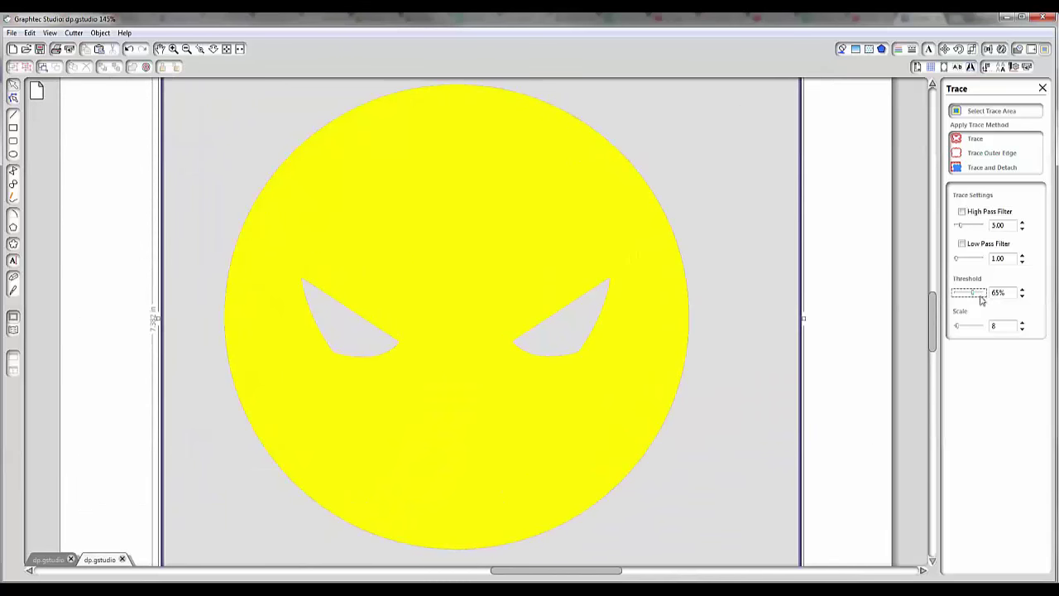
pyautogui.moveTo(982, 300)
pyautogui.mouseDown()
pyautogui.moveTo(993, 300)
pyautogui.moveTo(980, 292)
pyautogui.mouseUp()
pyautogui.moveTo(982, 293); pyautogui.dragTo(978, 291)
pyautogui.click(173, 48)
pyautogui.click(173, 49)
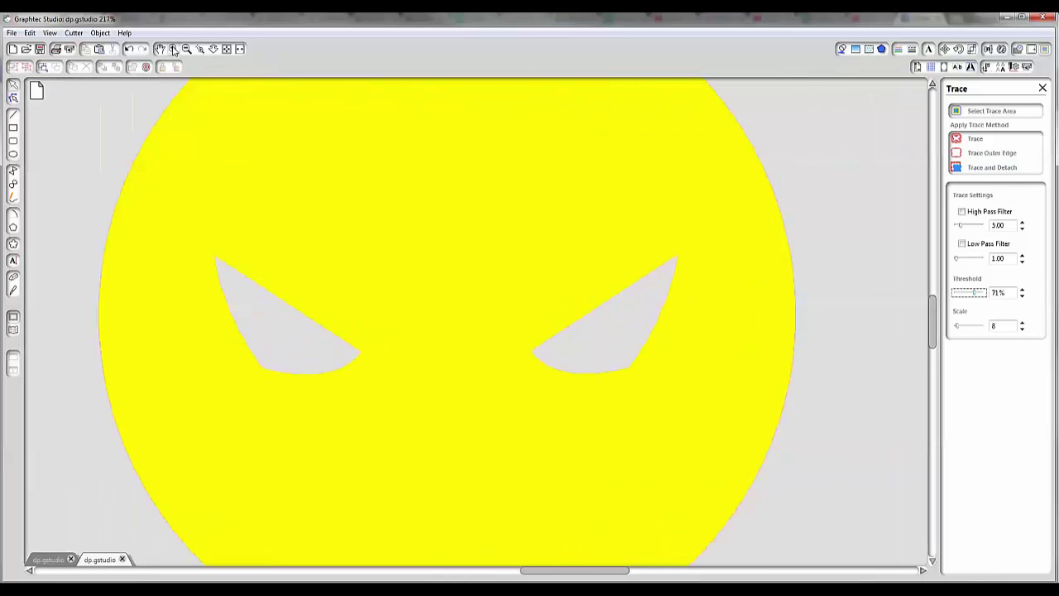
pyautogui.click(173, 49)
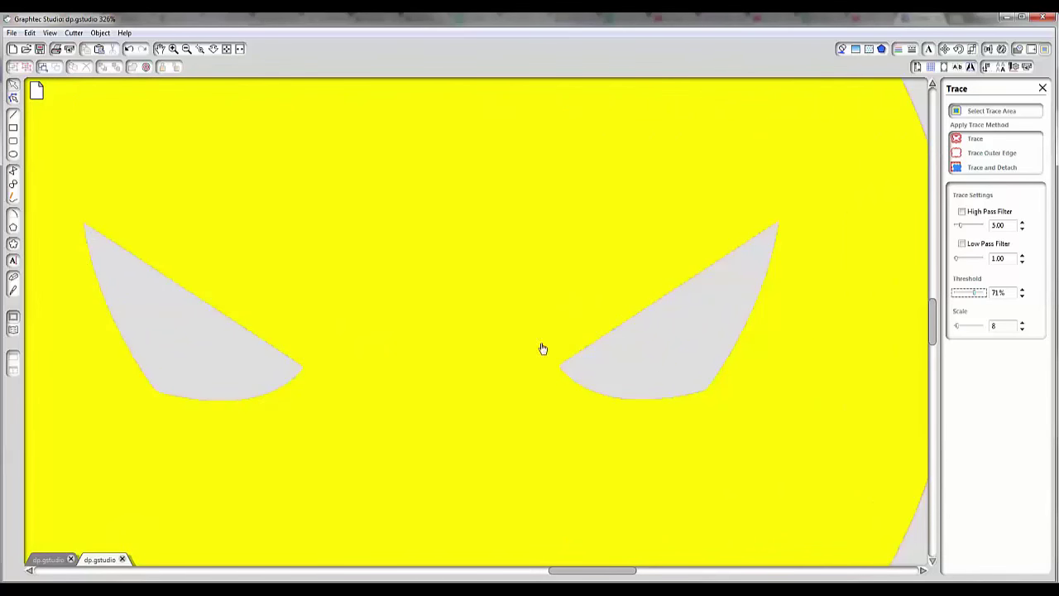
pyautogui.click(958, 139)
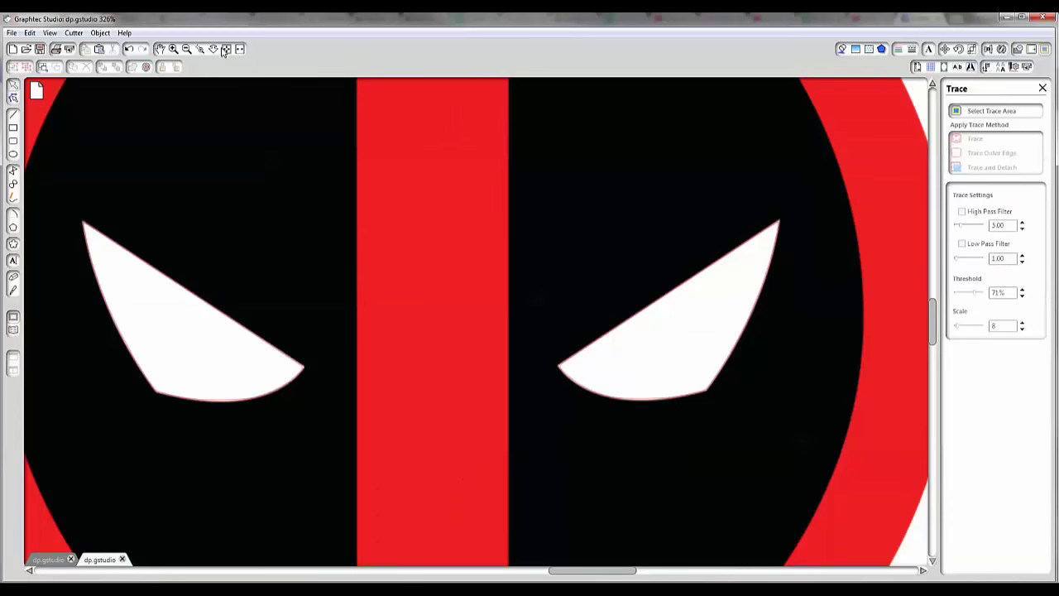
# Shift the original logo image slightly to the right of the traced outlines and show the grid
pyautogui.click(174, 49)
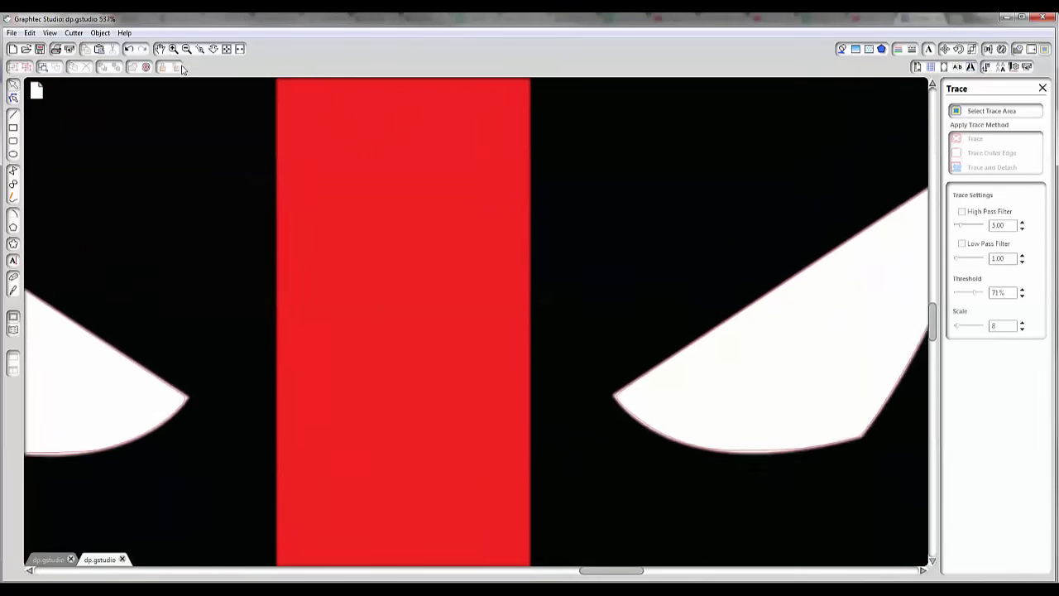
pyautogui.moveTo(107, 319); pyautogui.dragTo(312, 310)
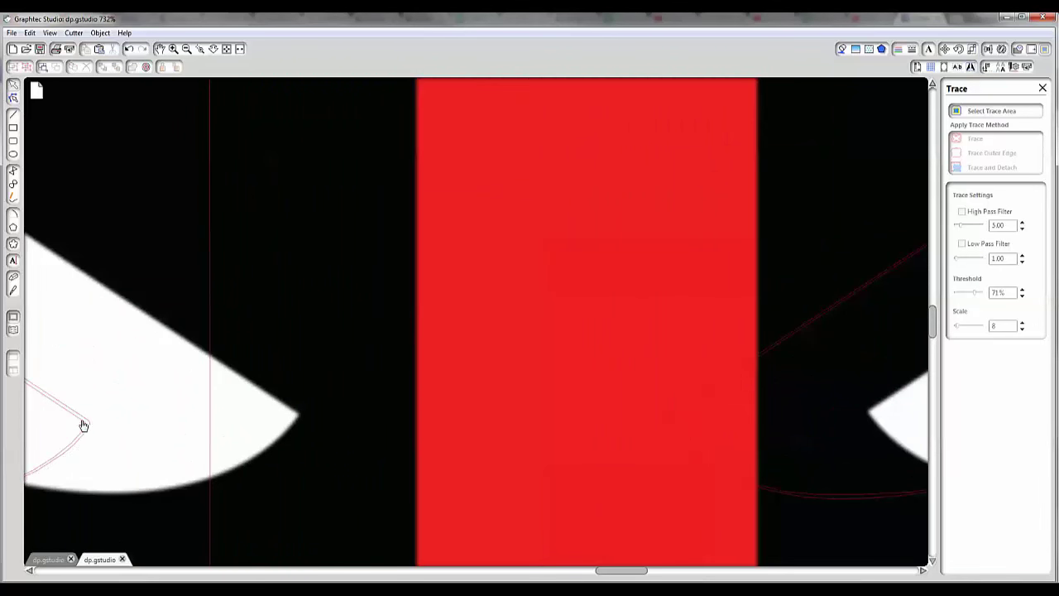
pyautogui.click(29, 33)
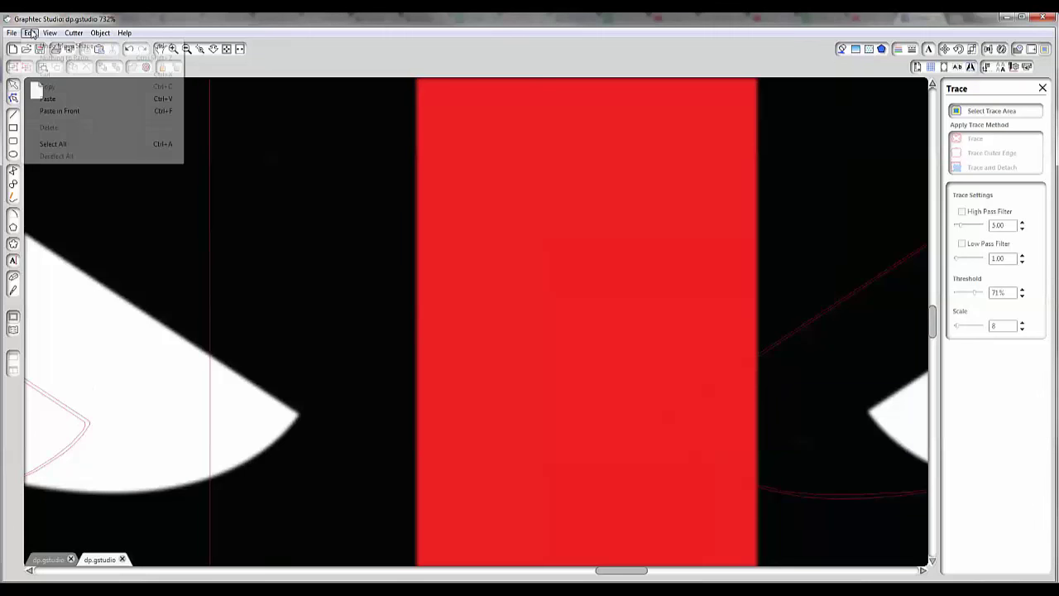
pyautogui.moveTo(50, 33)
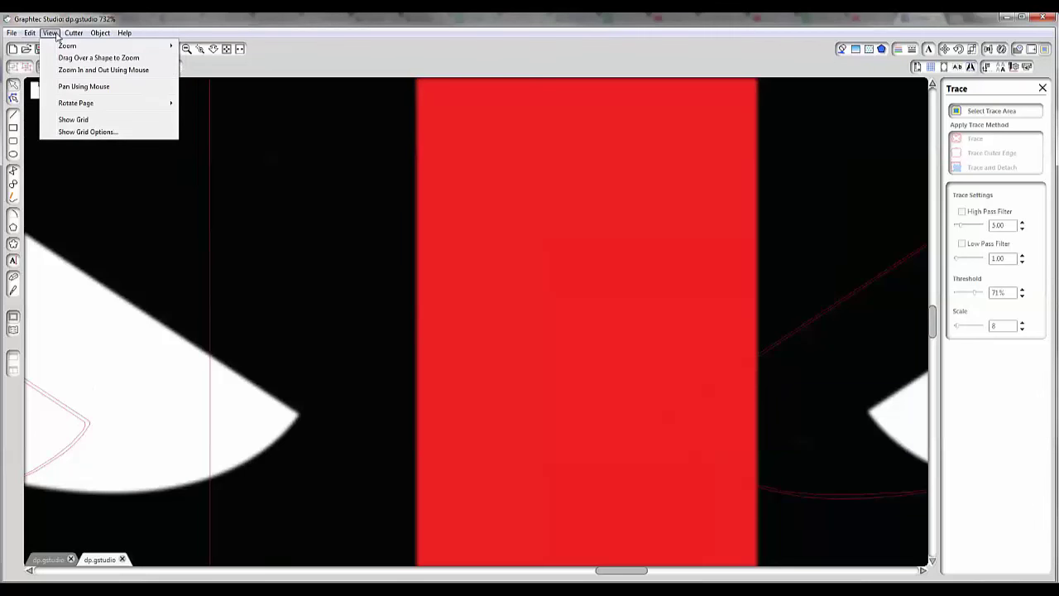
pyautogui.click(91, 122)
# Move the original logo image further right until it is completely clear of the traced outlines
pyautogui.scroll(-2, 163, 423)
pyautogui.click(153, 421)
pyautogui.scroll(-3, 153, 420)
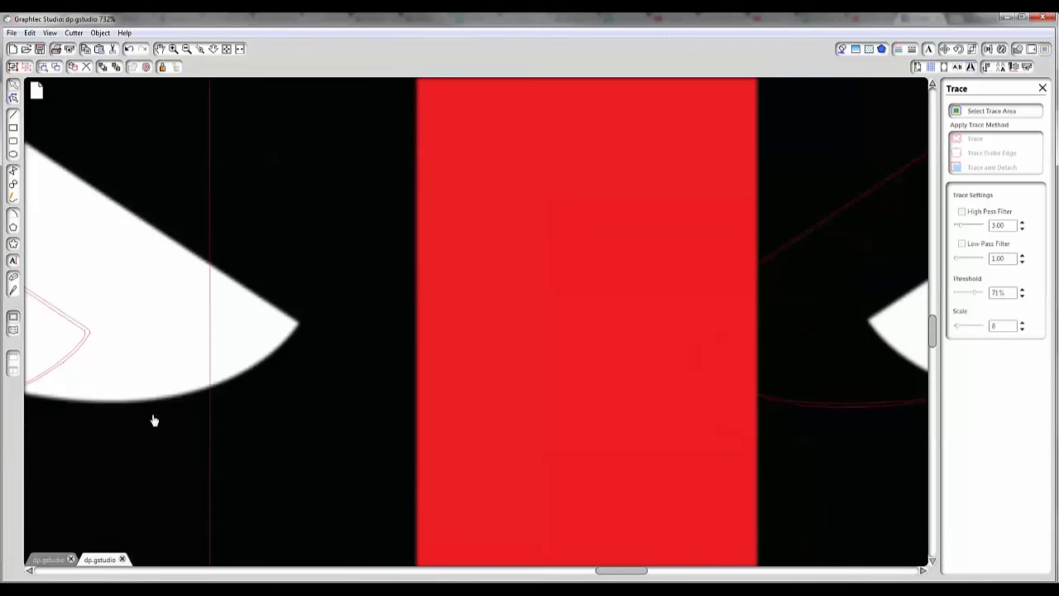
pyautogui.click(187, 49)
pyautogui.click(187, 49)
pyautogui.click(187, 49)
pyautogui.click(187, 49)
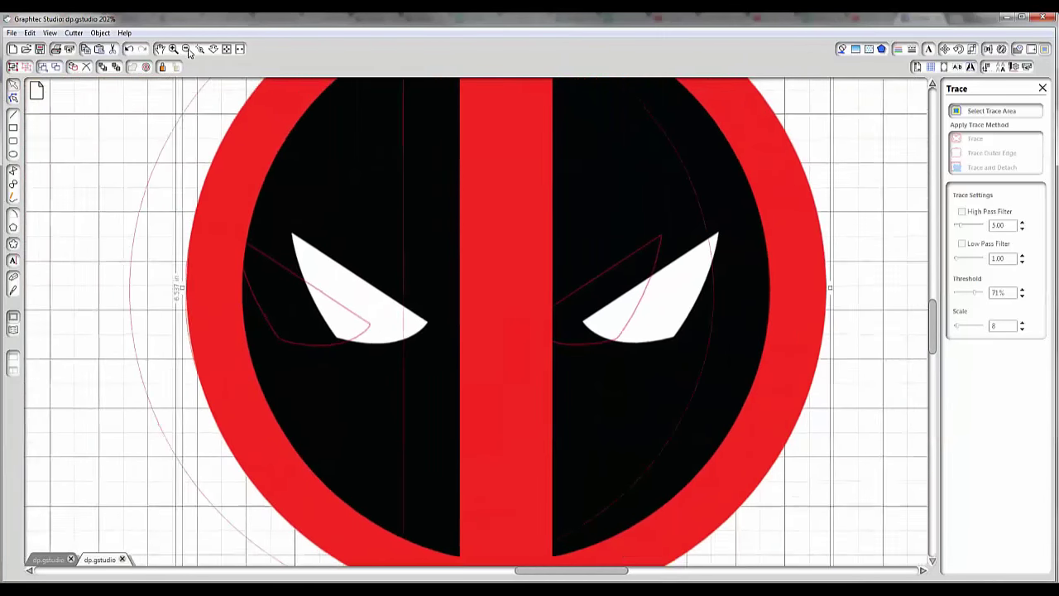
pyautogui.moveTo(447, 193); pyautogui.dragTo(912, 242)
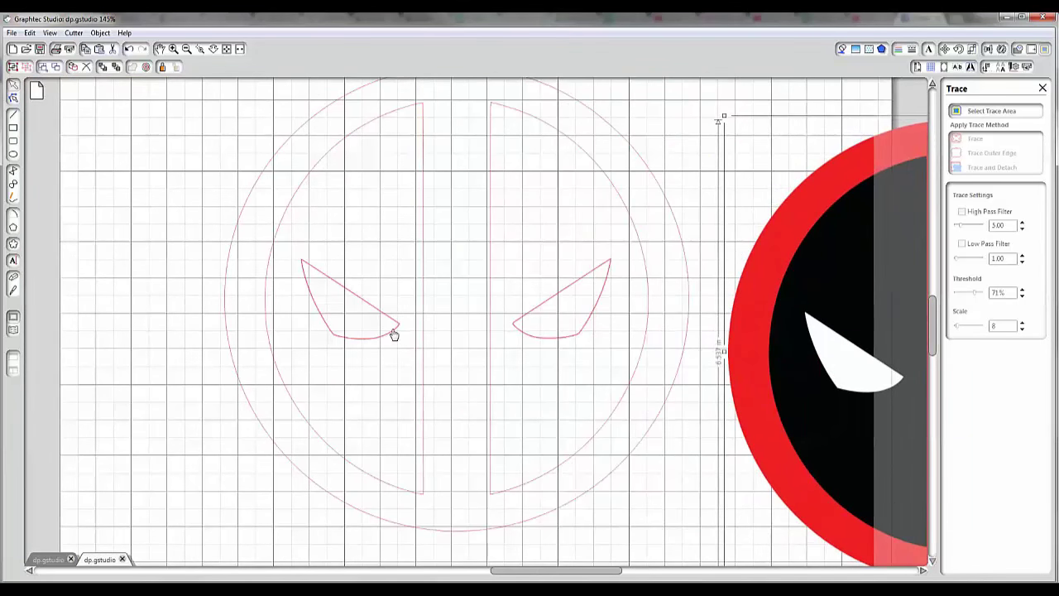
# Select the traced outer circle and hide the grid
pyautogui.scroll(1, 393, 335)
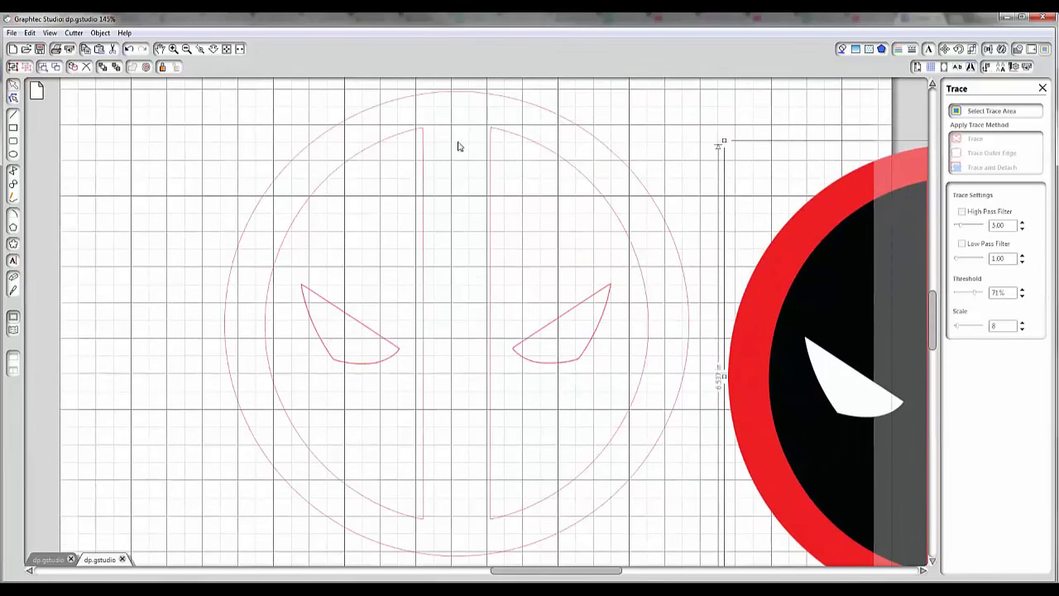
pyautogui.click(441, 98)
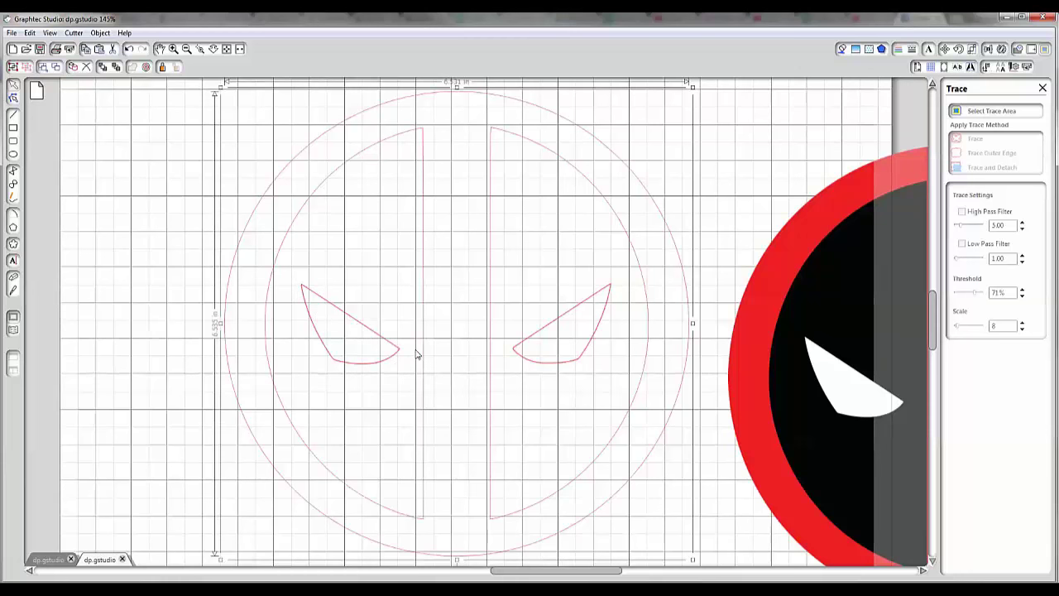
pyautogui.click(173, 49)
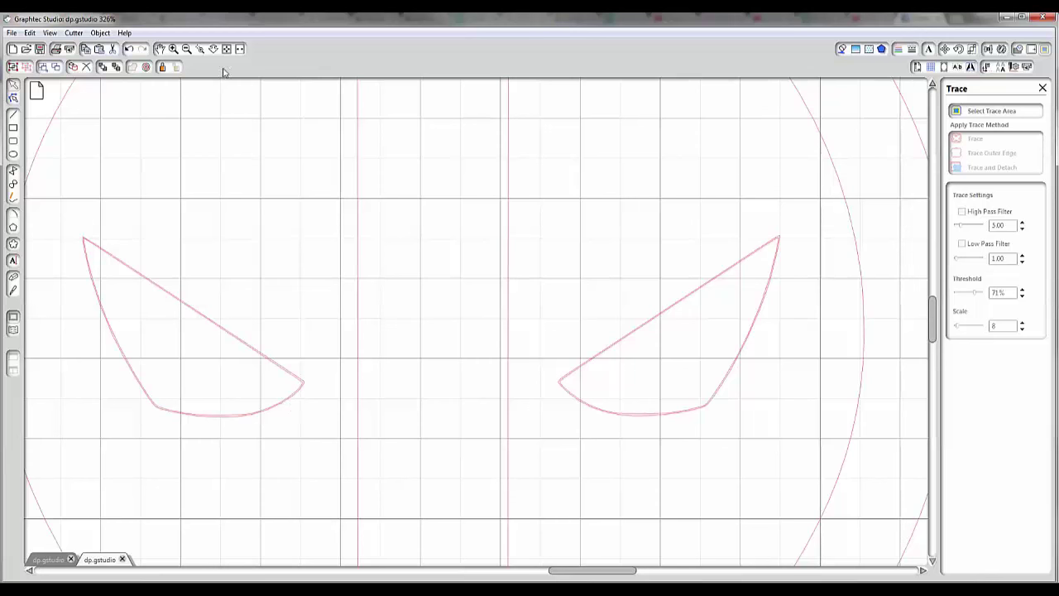
pyautogui.click(187, 48)
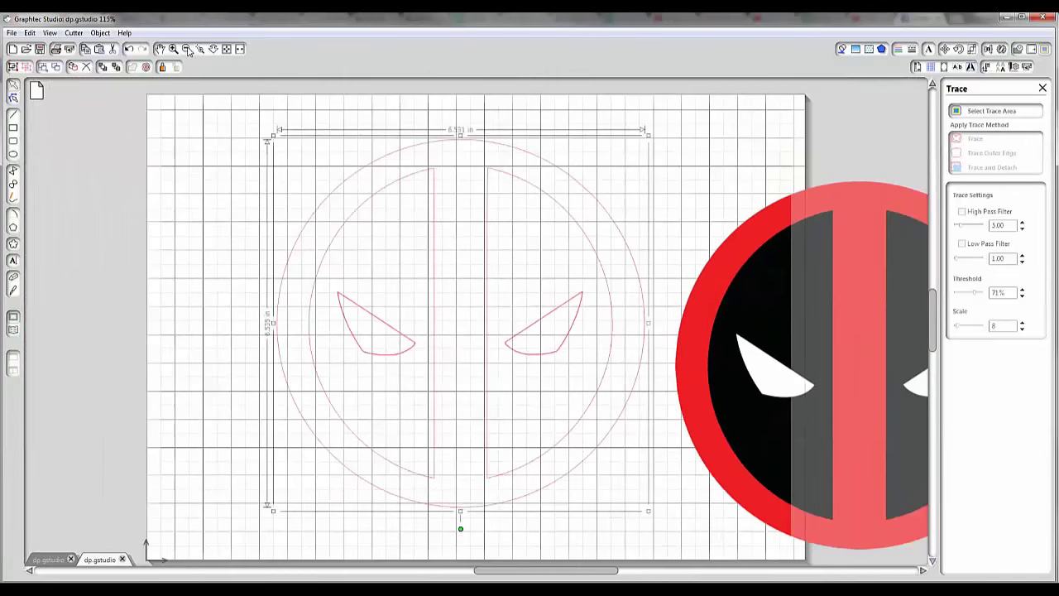
pyautogui.click(187, 49)
pyautogui.click(30, 33)
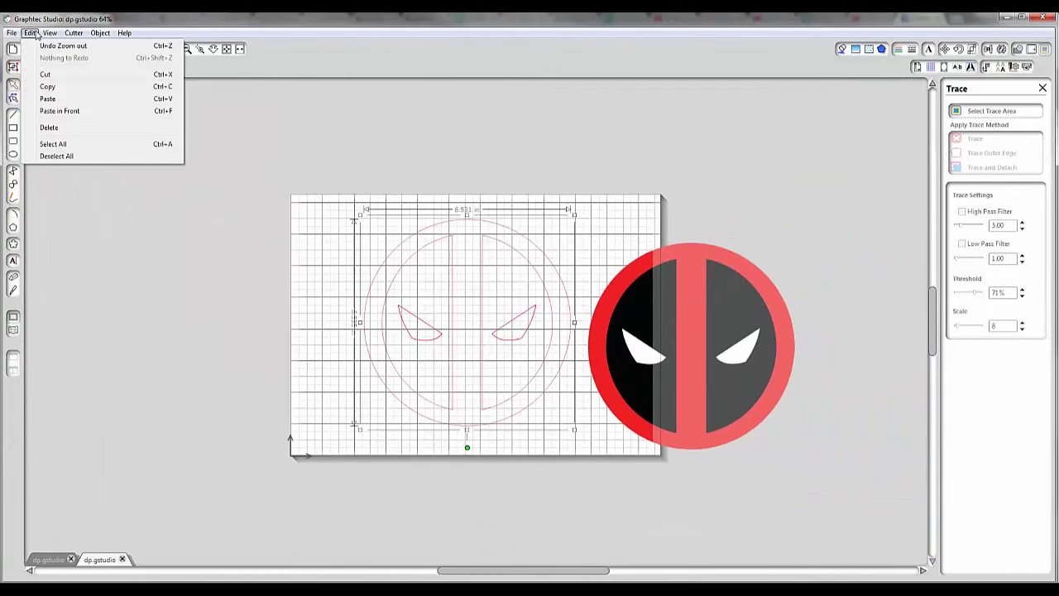
pyautogui.moveTo(49, 33)
pyautogui.click(83, 120)
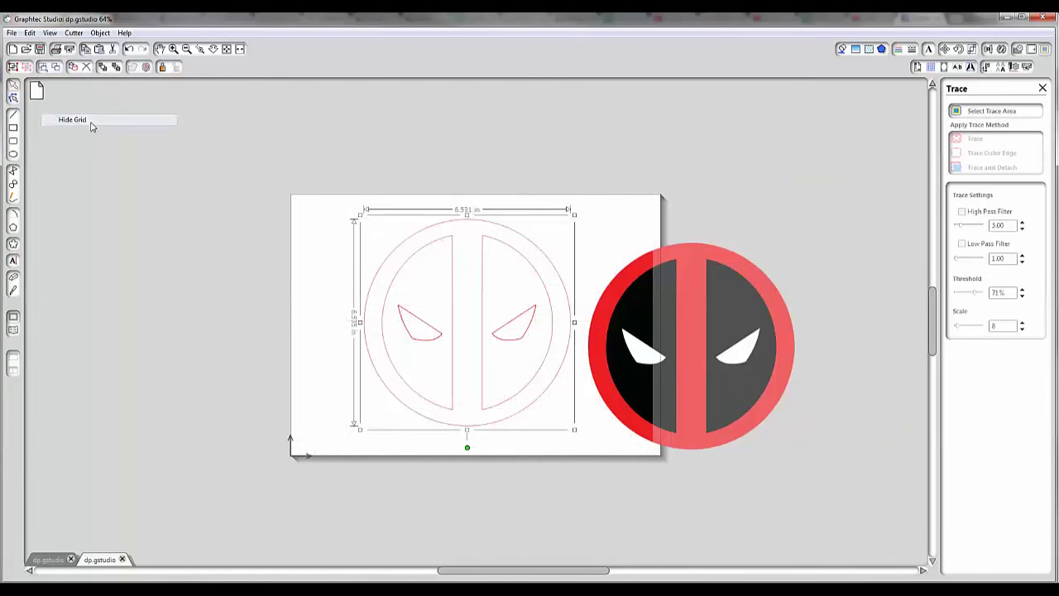
# Move the original logo image off the right side of the page and delete it
pyautogui.click(625, 329)
pyautogui.moveTo(625, 330); pyautogui.dragTo(731, 304)
pyautogui.click(499, 443)
pyautogui.scroll(1, 447, 393)
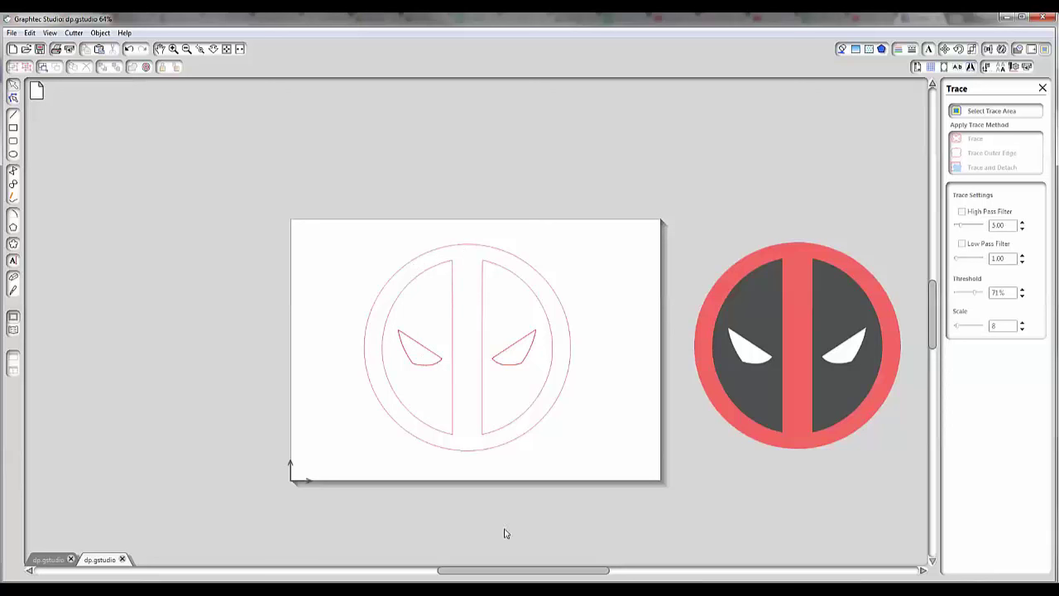
pyautogui.click(749, 351)
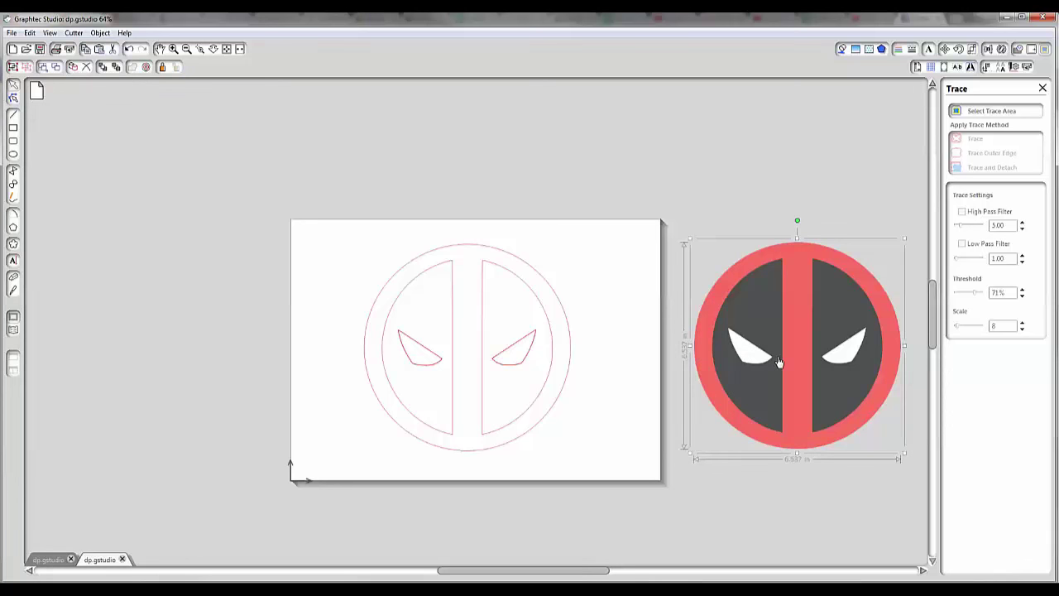
pyautogui.press('Delete')
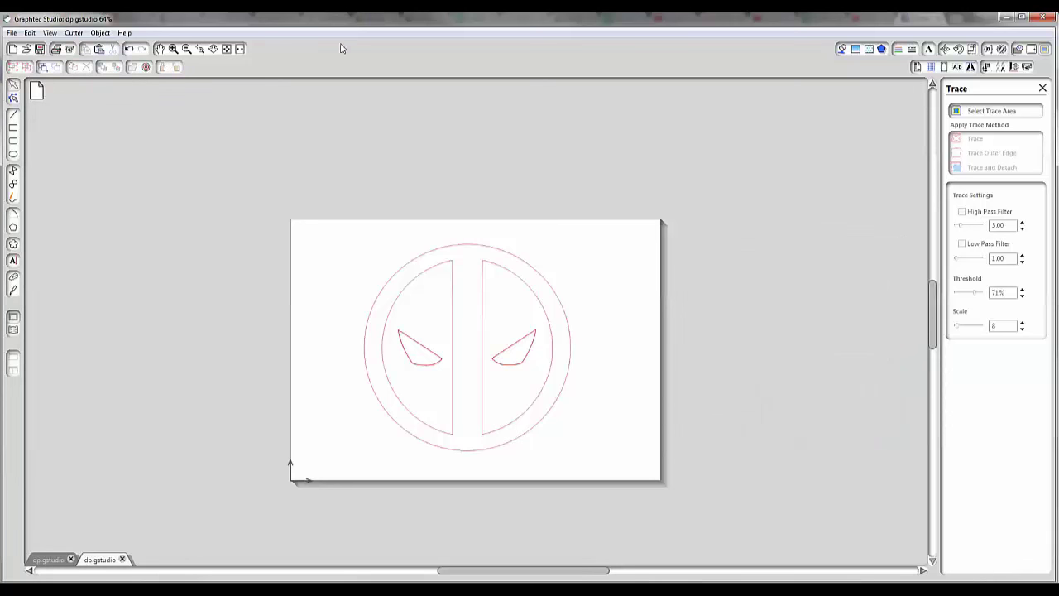
# Examine the traced eye outlines up close for overlapping lines
pyautogui.click(226, 50)
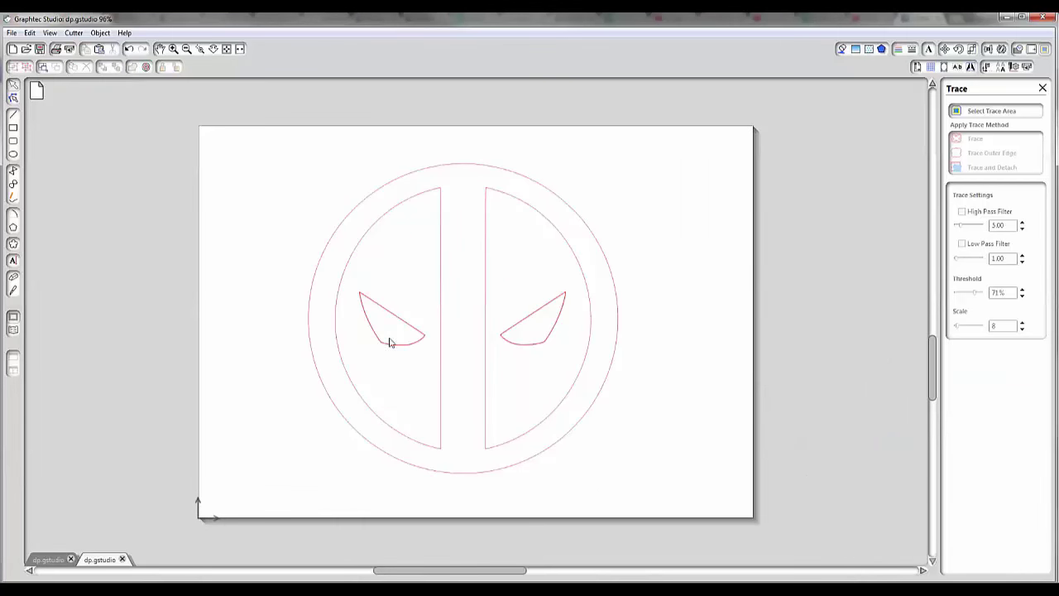
pyautogui.click(174, 50)
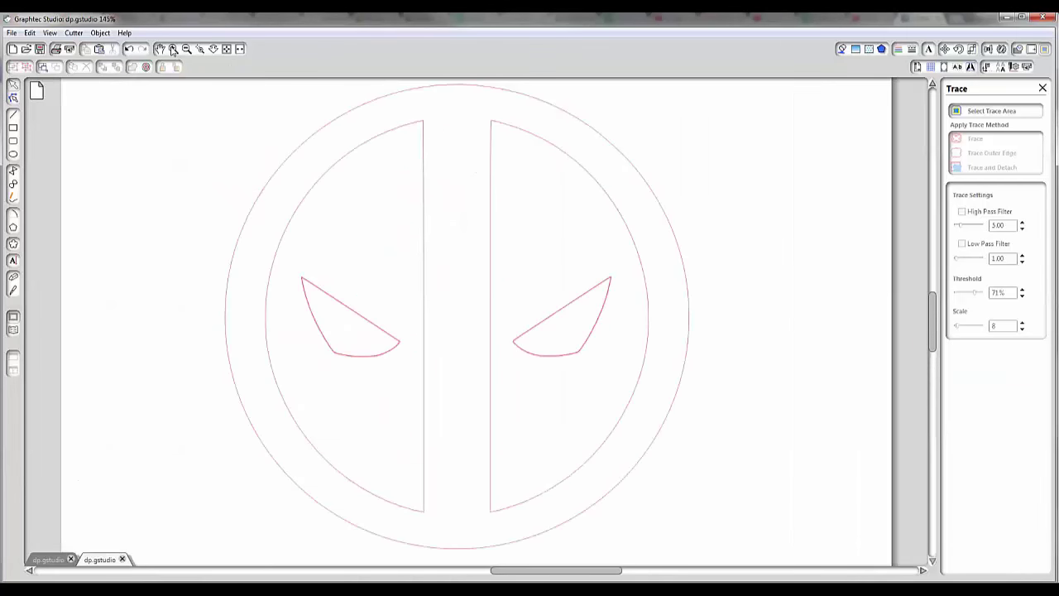
pyautogui.click(174, 50)
pyautogui.click(173, 50)
pyautogui.click(173, 50)
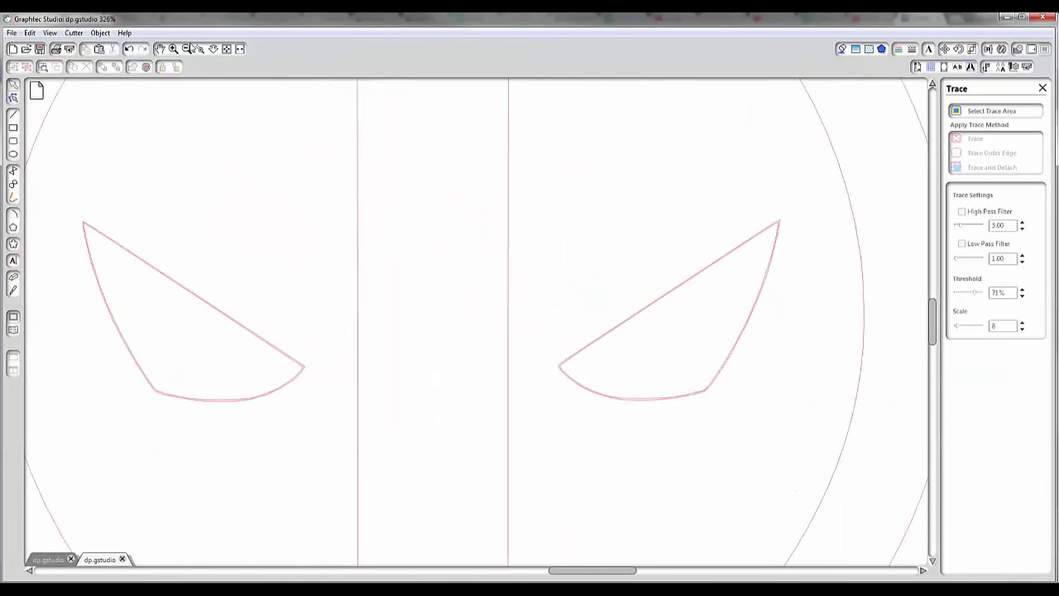
pyautogui.click(187, 50)
pyautogui.click(187, 50)
pyautogui.click(187, 49)
pyautogui.click(187, 50)
pyautogui.click(187, 49)
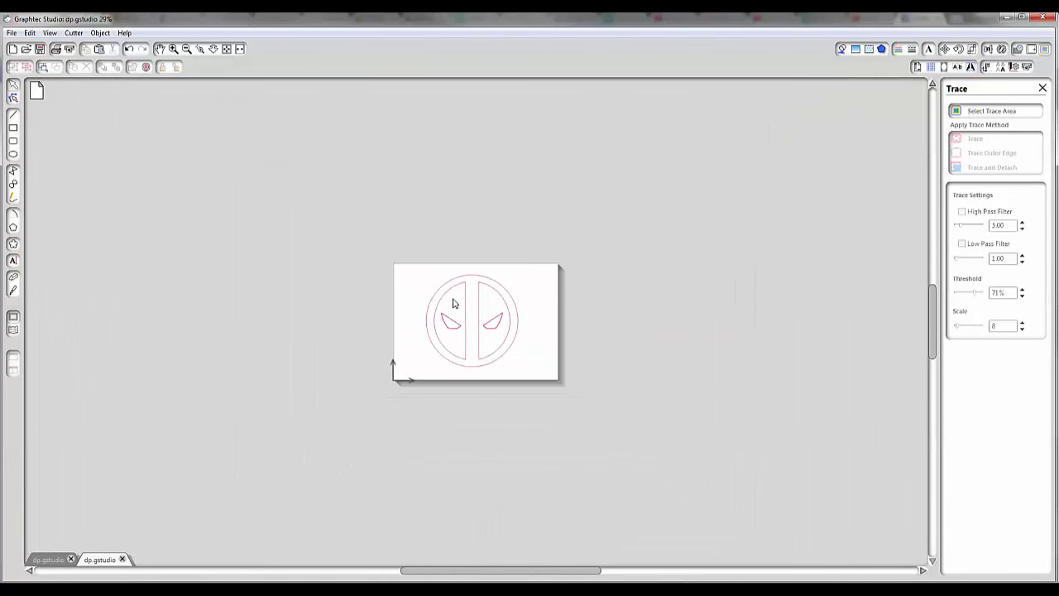
# Select all the traced outlines and release their compound path
pyautogui.hotkey('ctrl', 'a')
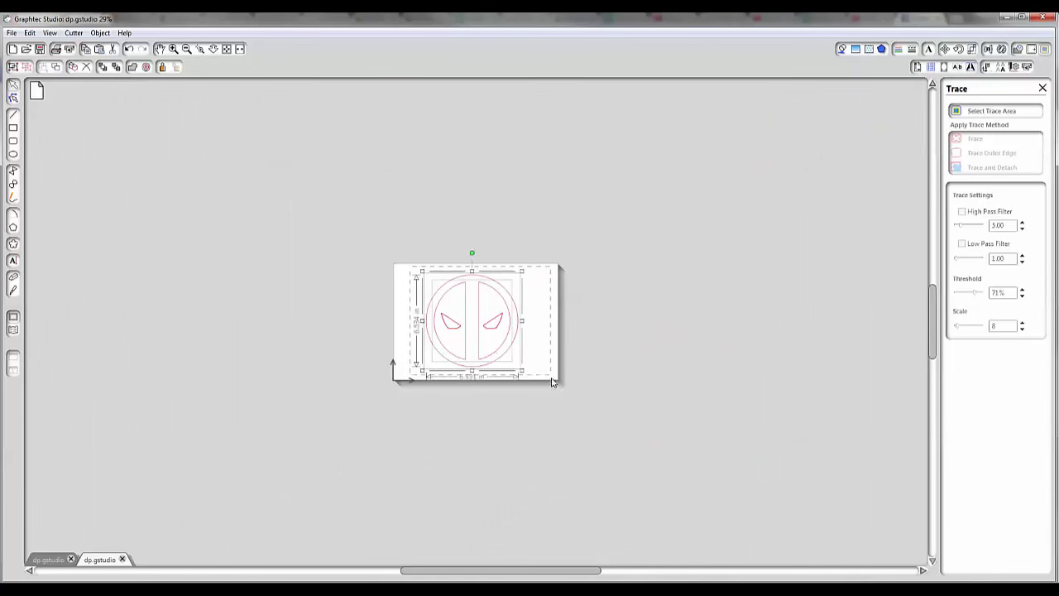
pyautogui.rightClick(495, 352)
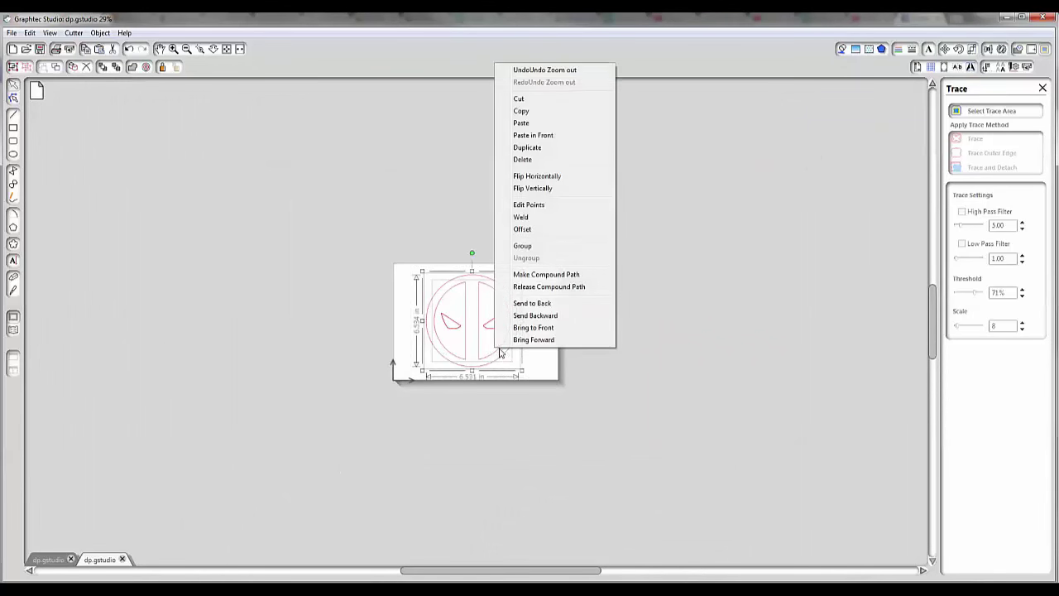
pyautogui.click(550, 287)
# Move one of the two overlapping outlines of each eye down and outward, away from its duplicate
pyautogui.click(225, 51)
pyautogui.moveTo(520, 347); pyautogui.dragTo(613, 430)
pyautogui.moveTo(387, 346); pyautogui.dragTo(301, 395)
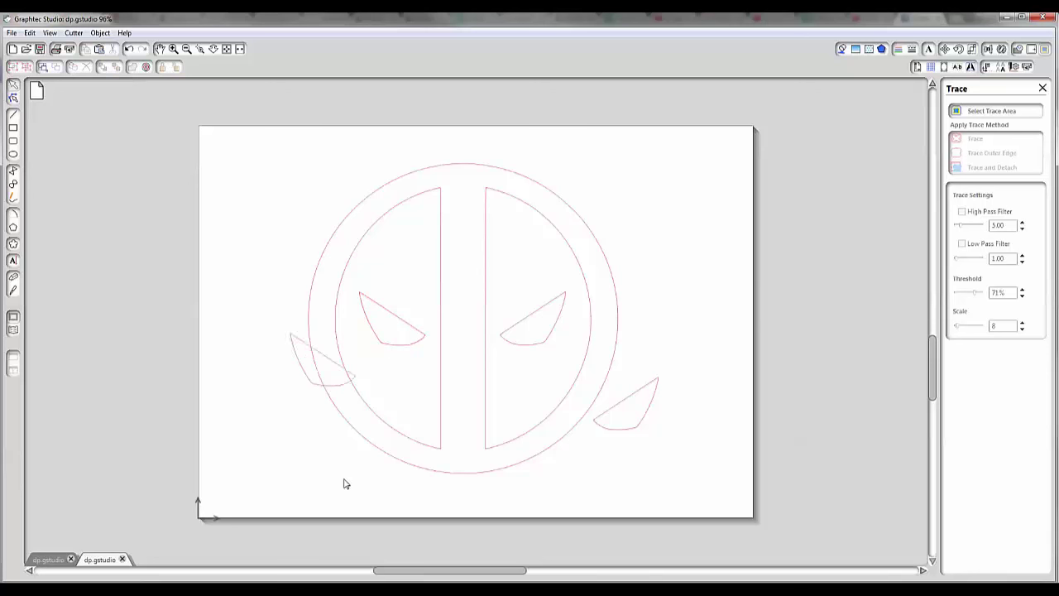
# Undo the moves of the duplicate eye outlines, including a renewed test move of one right-eye outline
pyautogui.hotkey('ctrl', 'z')
pyautogui.hotkey('ctrl', 'z')
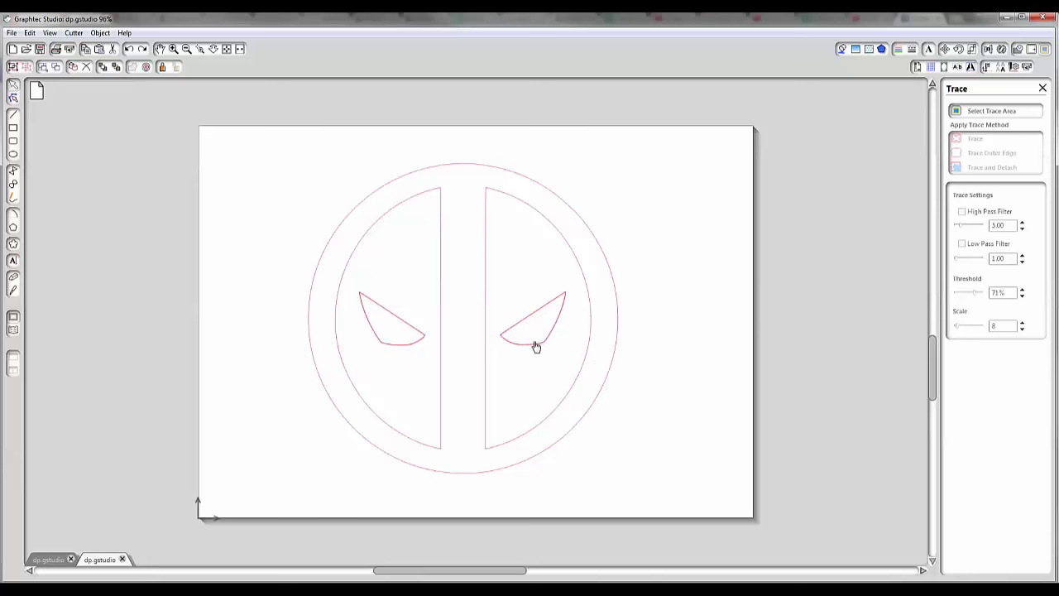
pyautogui.moveTo(542, 348); pyautogui.dragTo(648, 407)
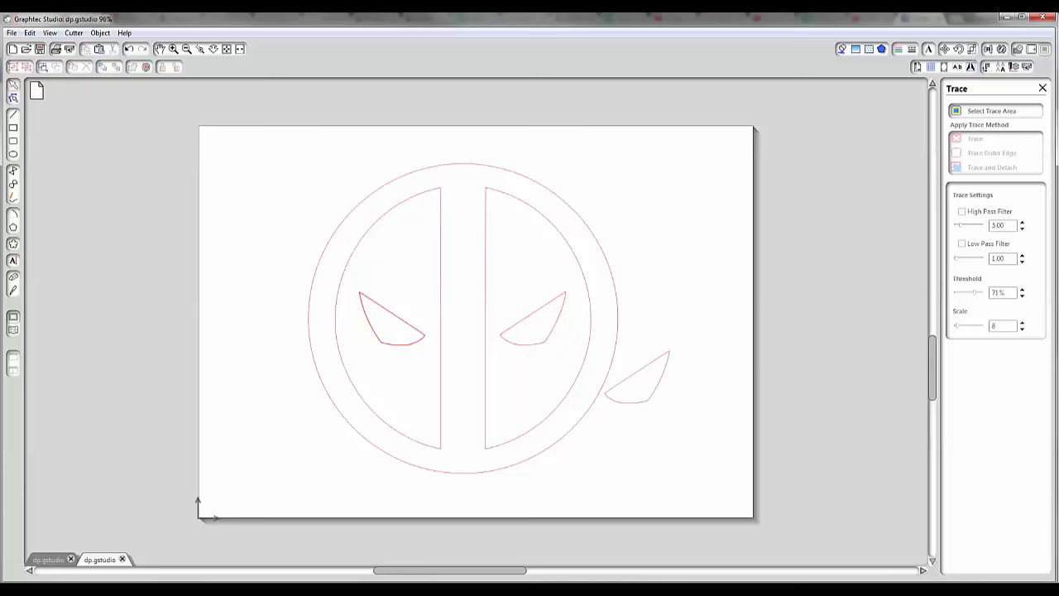
pyautogui.hotkey('ctrl', 'z')
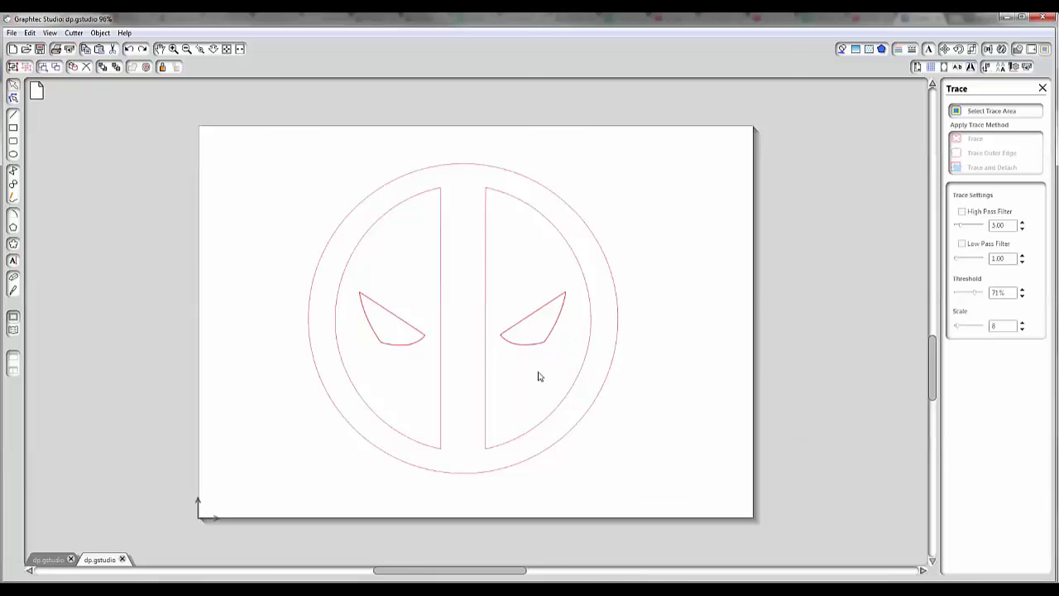
# Delete the inner duplicate outline of each eye, keeping the outer outline
pyautogui.click(173, 49)
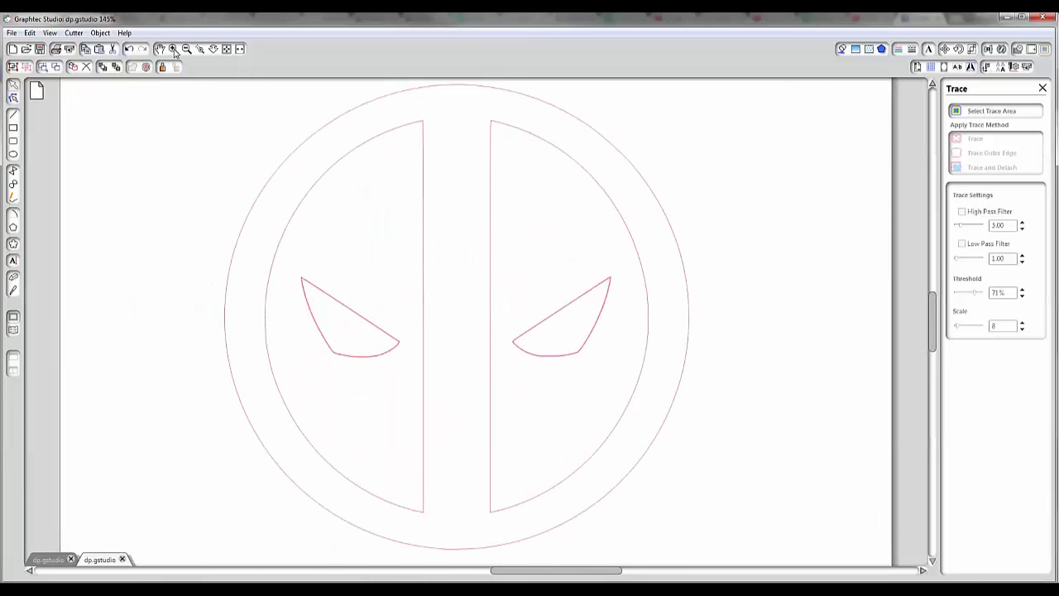
pyautogui.click(173, 48)
pyautogui.click(173, 49)
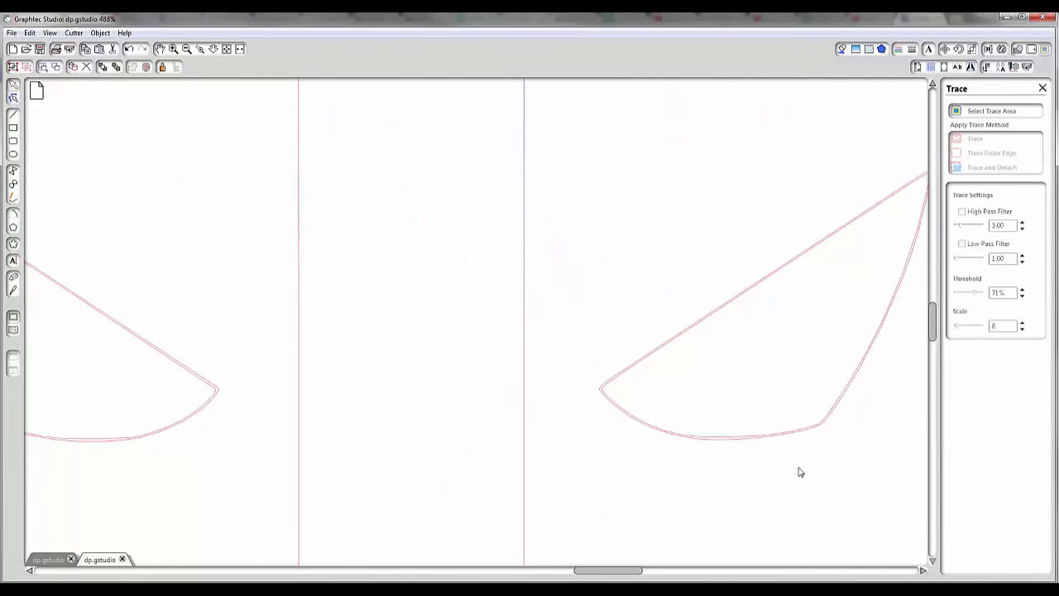
pyautogui.click(733, 440)
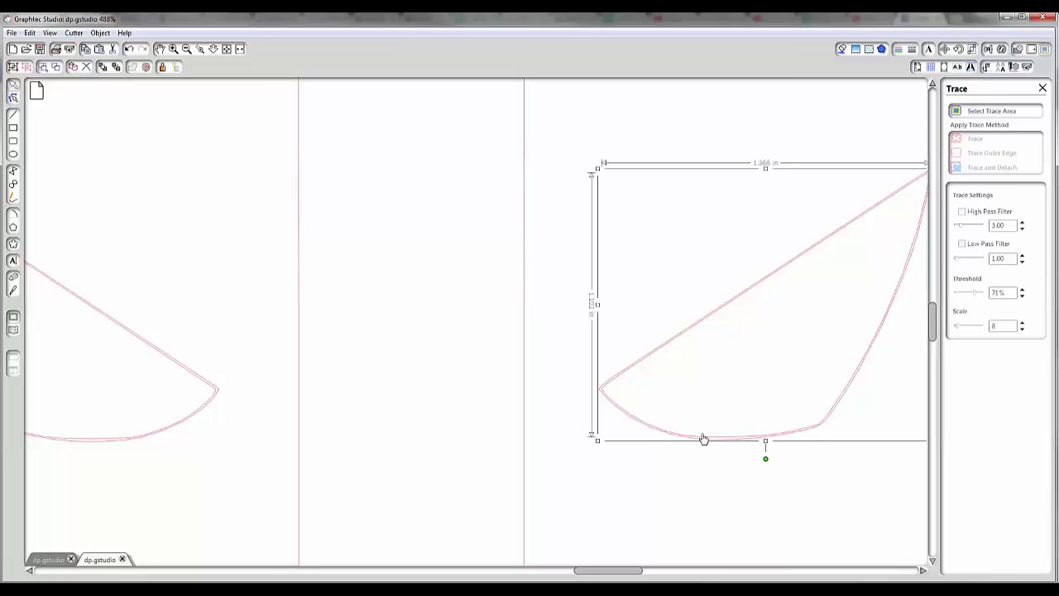
pyautogui.click(728, 458)
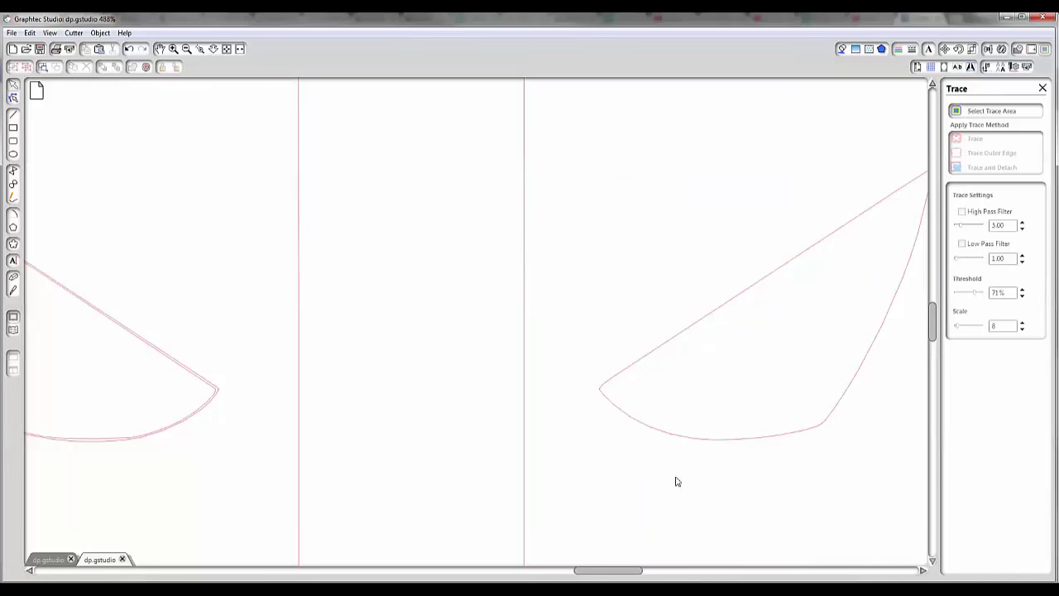
pyautogui.click(116, 442)
pyautogui.click(225, 496)
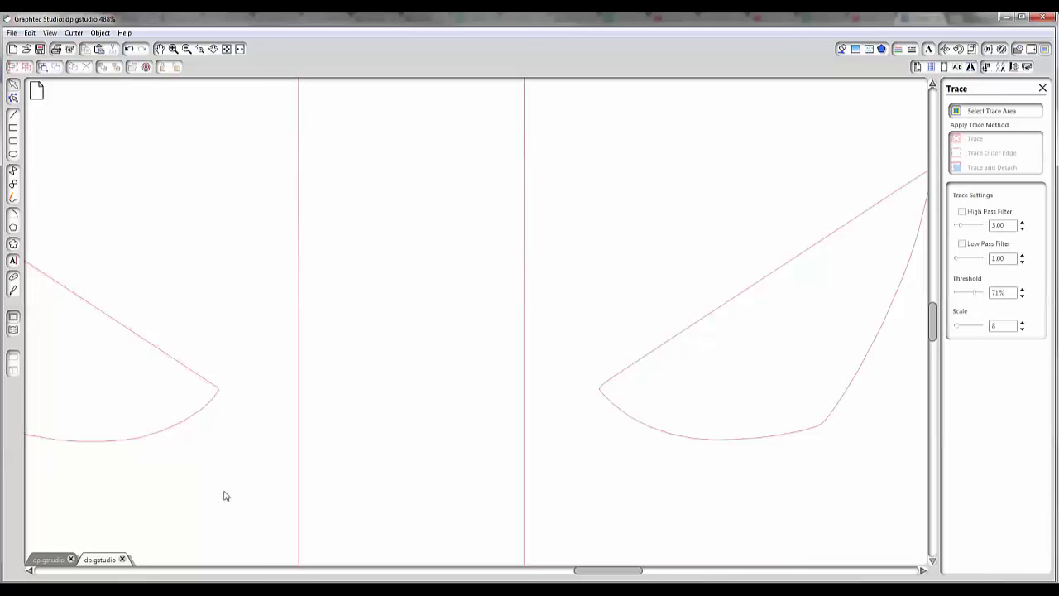
# Combine the two large half-circle outlines inside the outer ring into one compound path
pyautogui.click(227, 49)
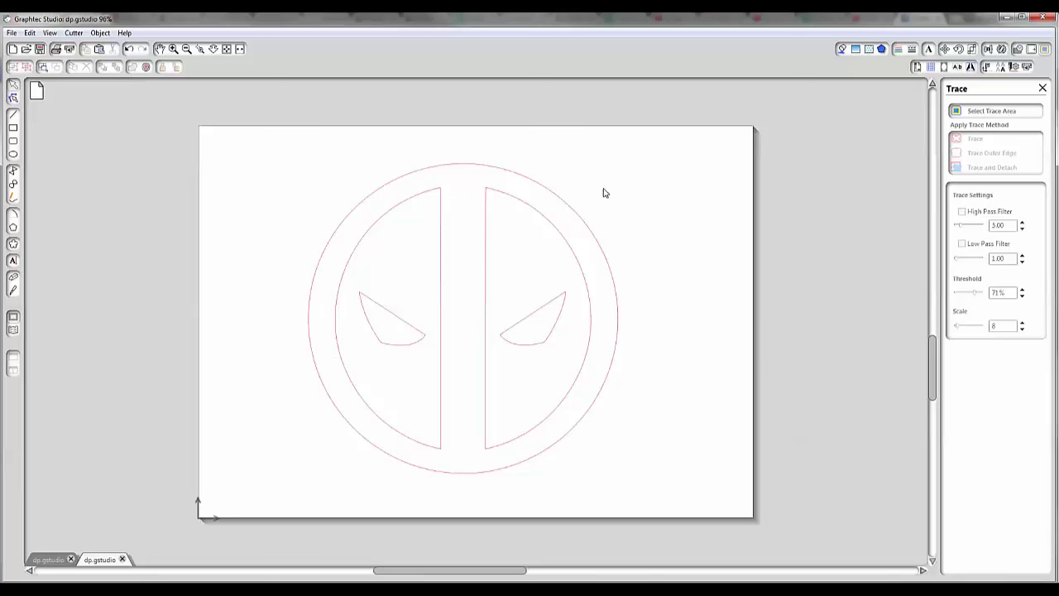
pyautogui.click(422, 199)
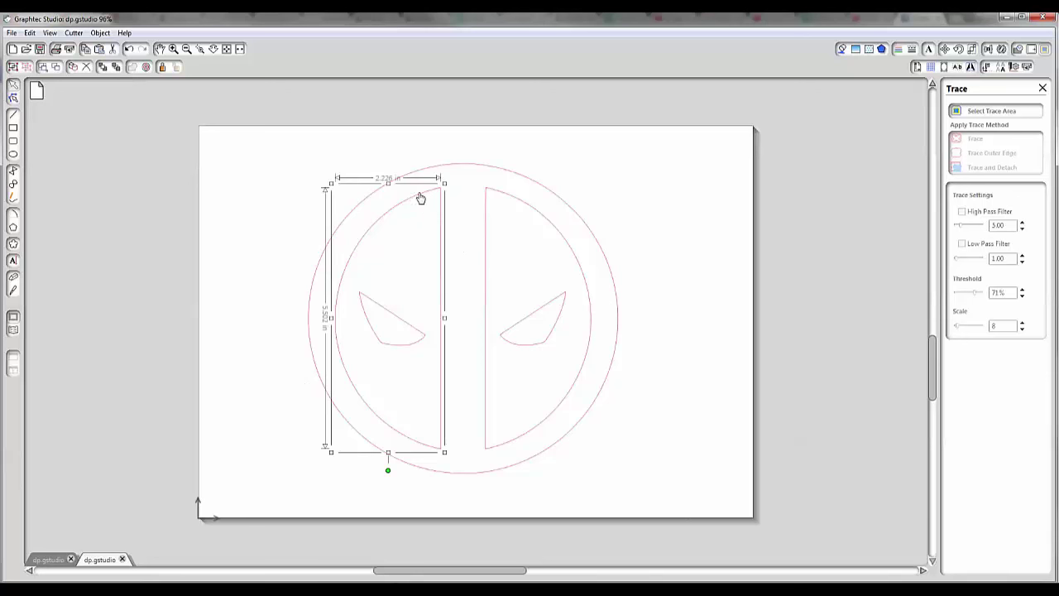
pyautogui.click(523, 206)
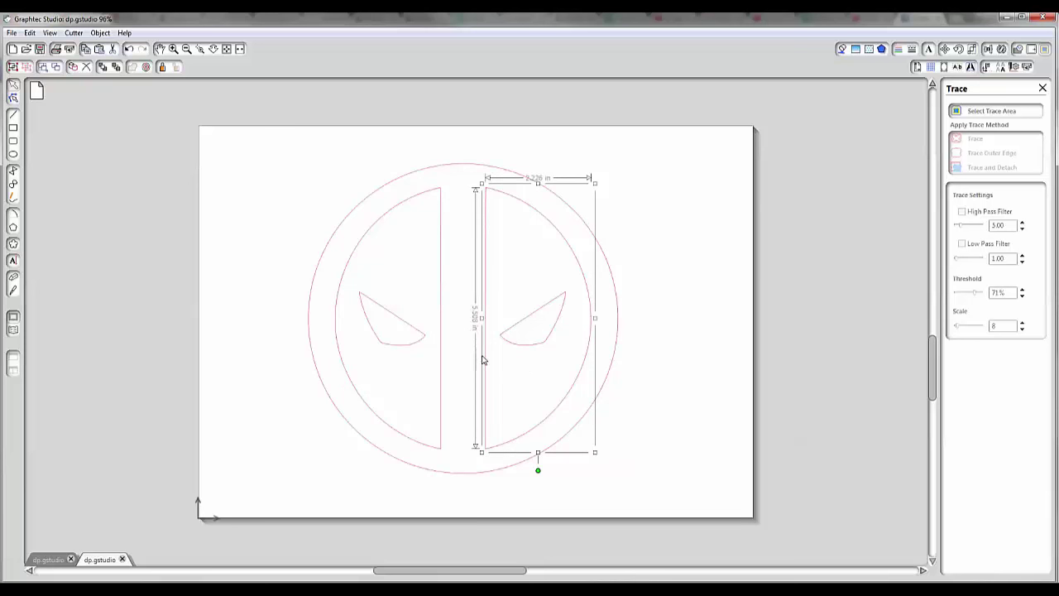
pyautogui.click(450, 346)
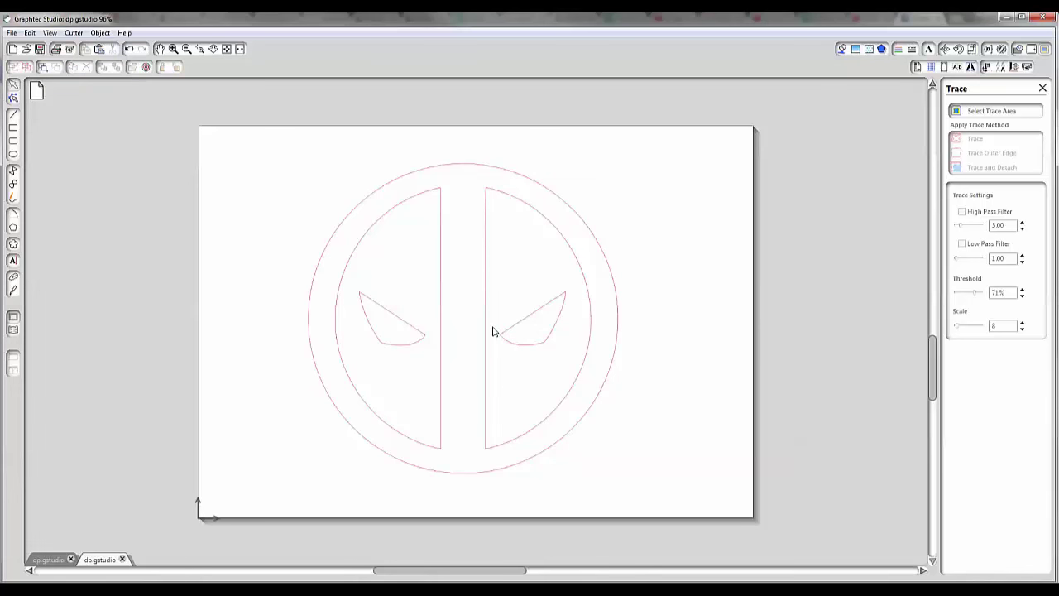
pyautogui.click(441, 277)
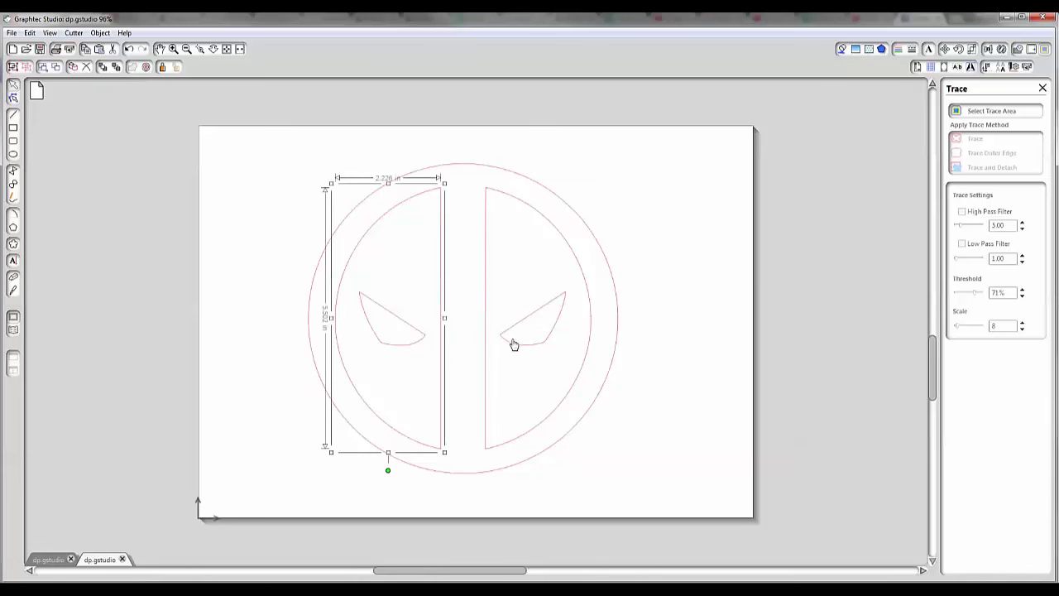
pyautogui.keyDown('shift'); pyautogui.click(488, 289); pyautogui.keyUp('shift')
pyautogui.rightClick(487, 289)
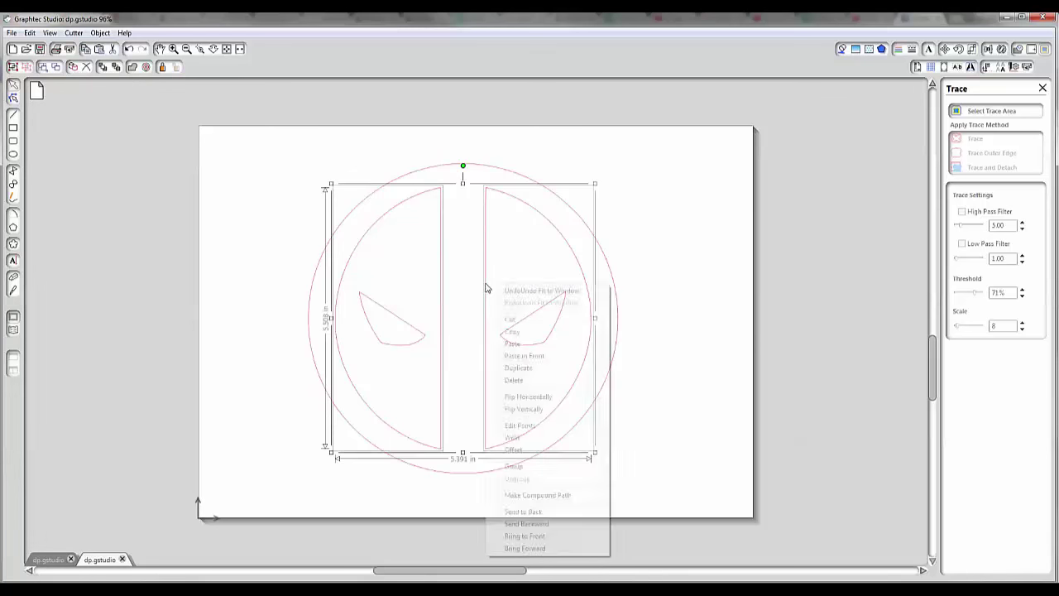
pyautogui.click(568, 496)
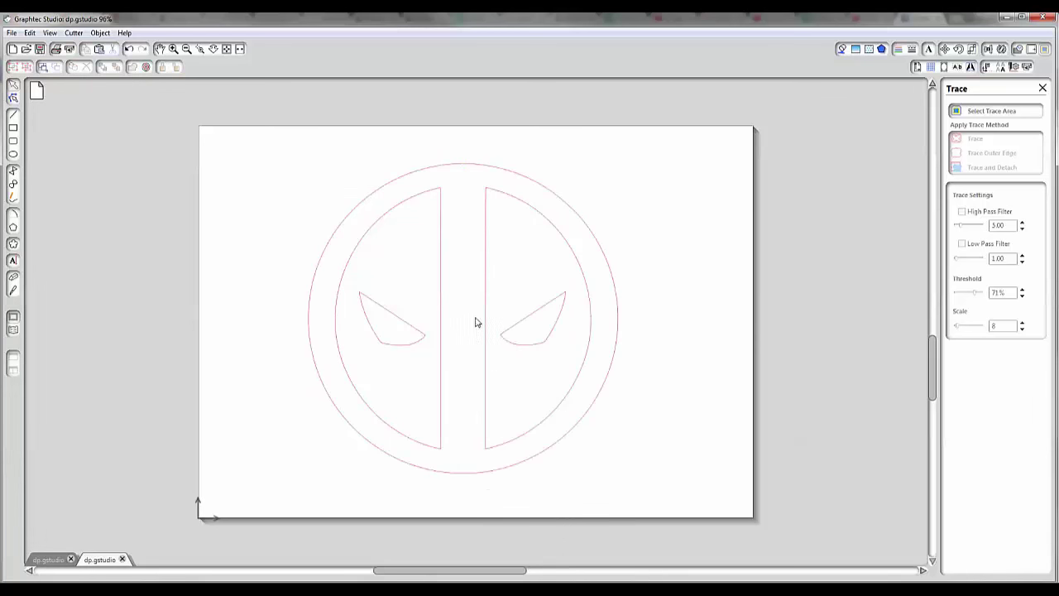
# Try moving the combined half-circle outlines down and to the right, and undo the move
pyautogui.moveTo(487, 328); pyautogui.dragTo(543, 413)
pyautogui.hotkey('ctrl', 'z')
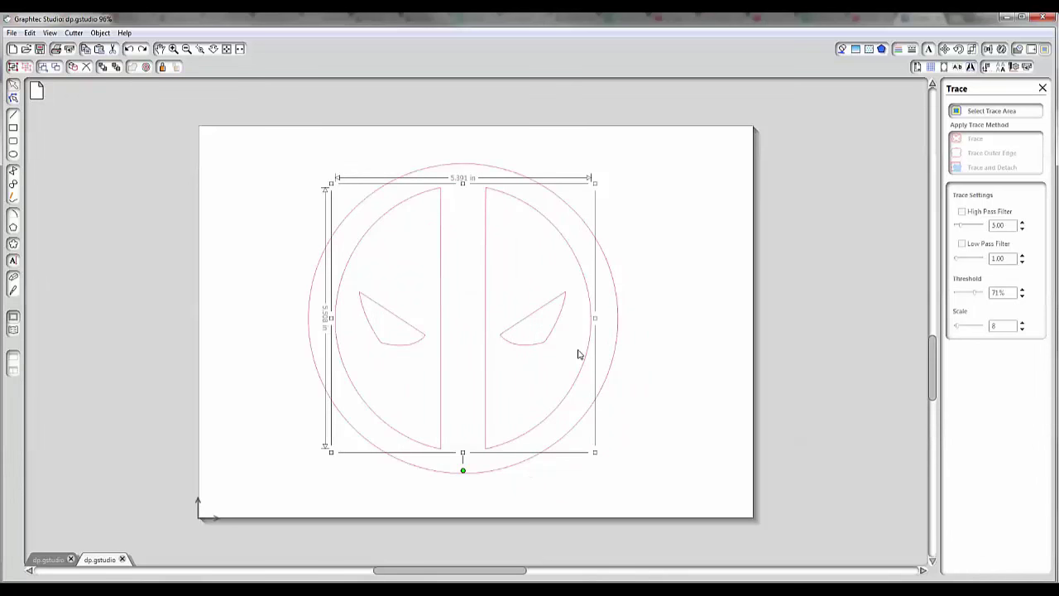
pyautogui.rightClick(477, 331)
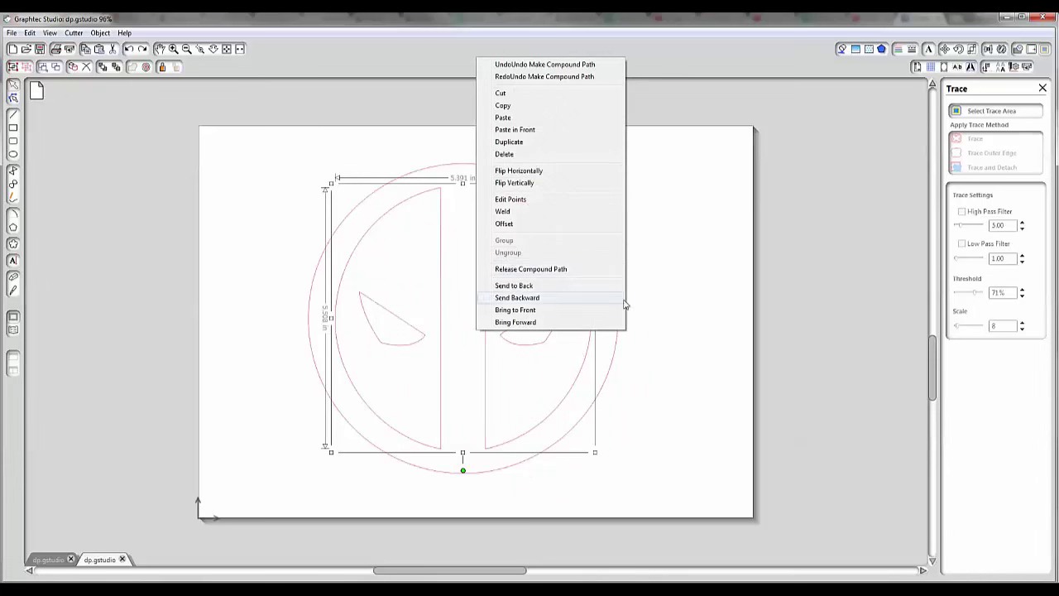
pyautogui.click(676, 314)
# Set the line color of the combined half-circle outlines to black
pyautogui.click(488, 317)
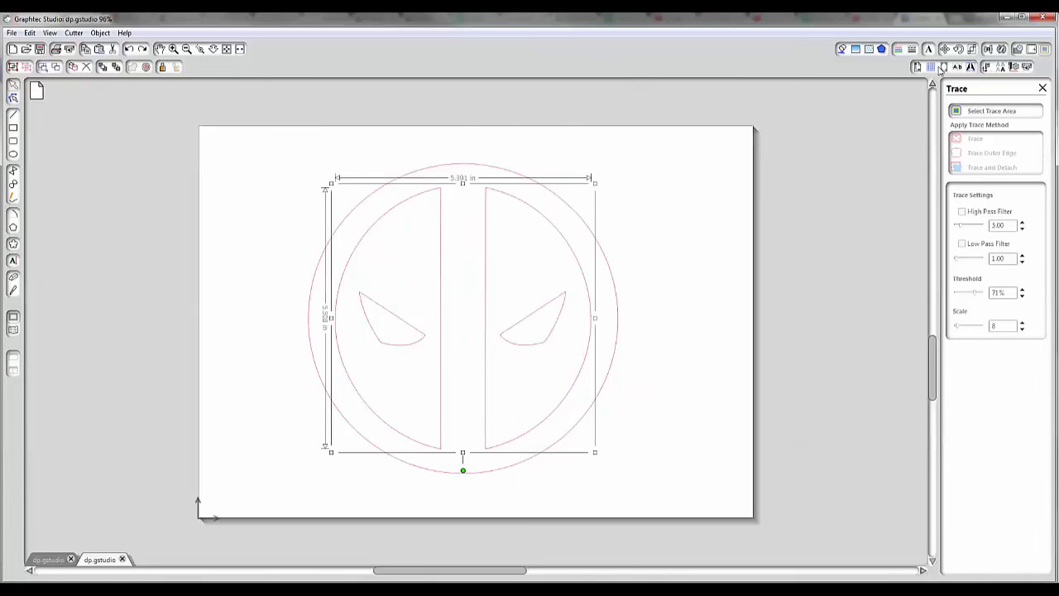
pyautogui.click(898, 49)
pyautogui.click(955, 133)
pyautogui.click(725, 384)
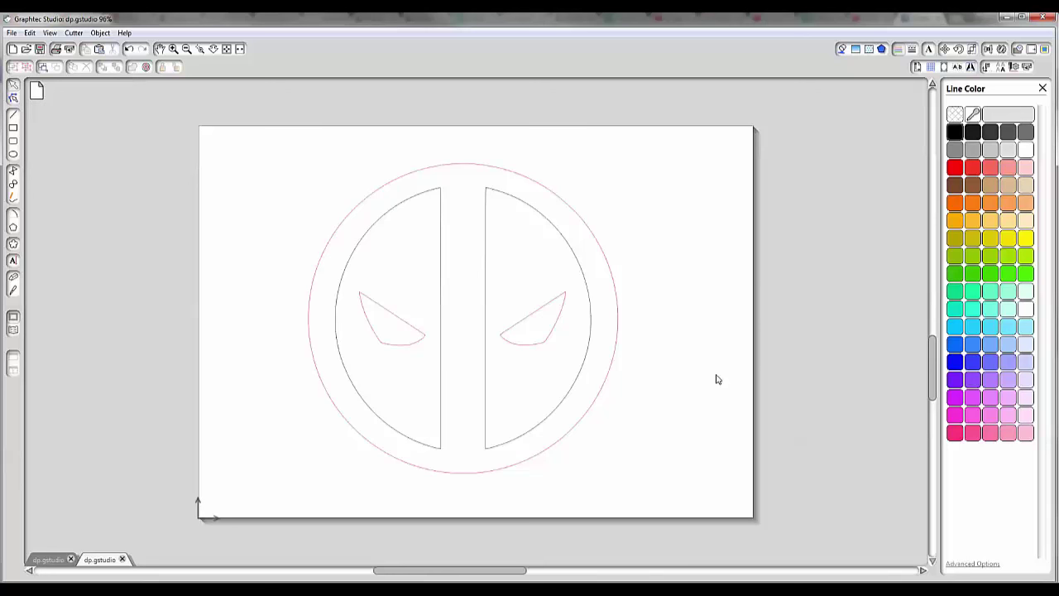
# Combine the two eye outlines into one compound path
pyautogui.click(404, 324)
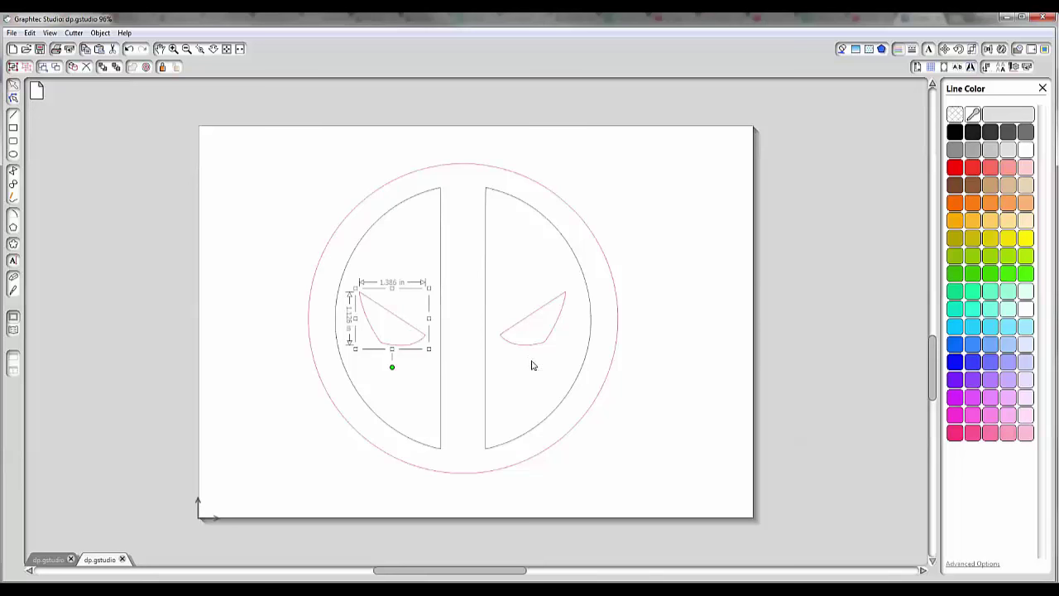
pyautogui.keyDown('shift'); pyautogui.click(520, 327); pyautogui.keyUp('shift')
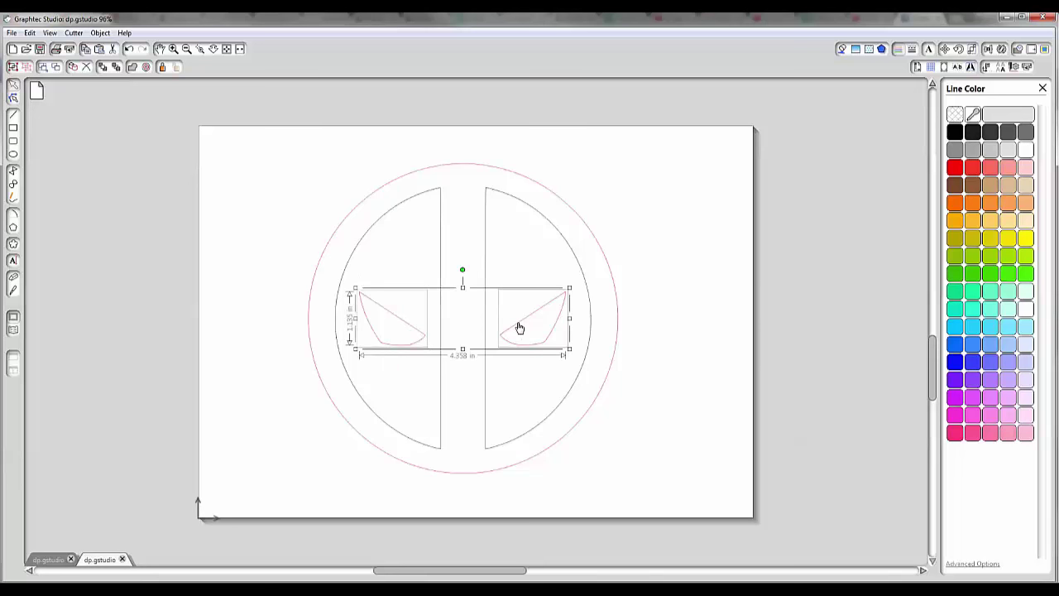
pyautogui.rightClick(544, 347)
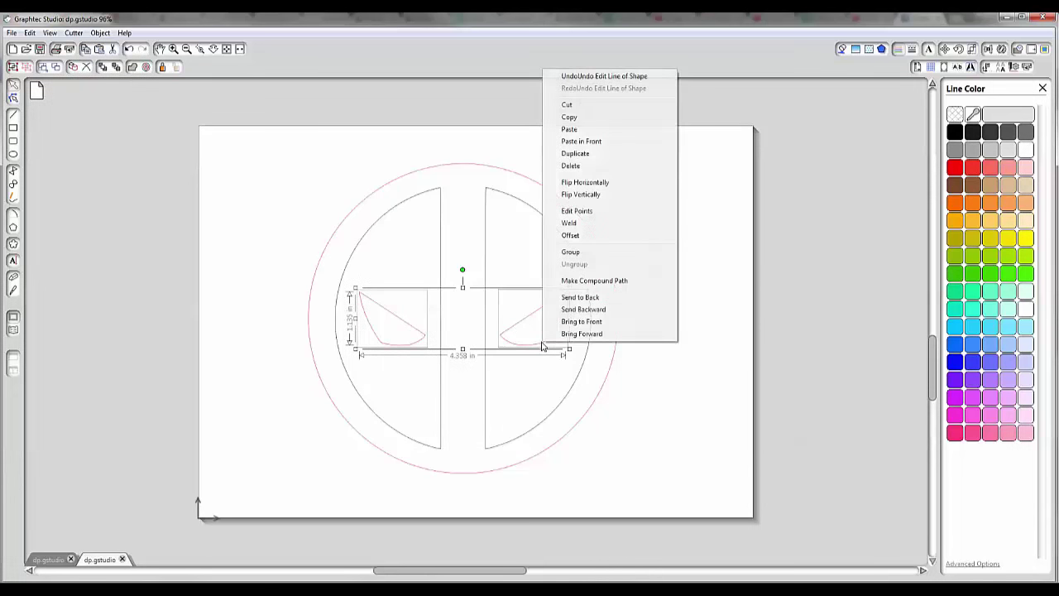
pyautogui.click(592, 281)
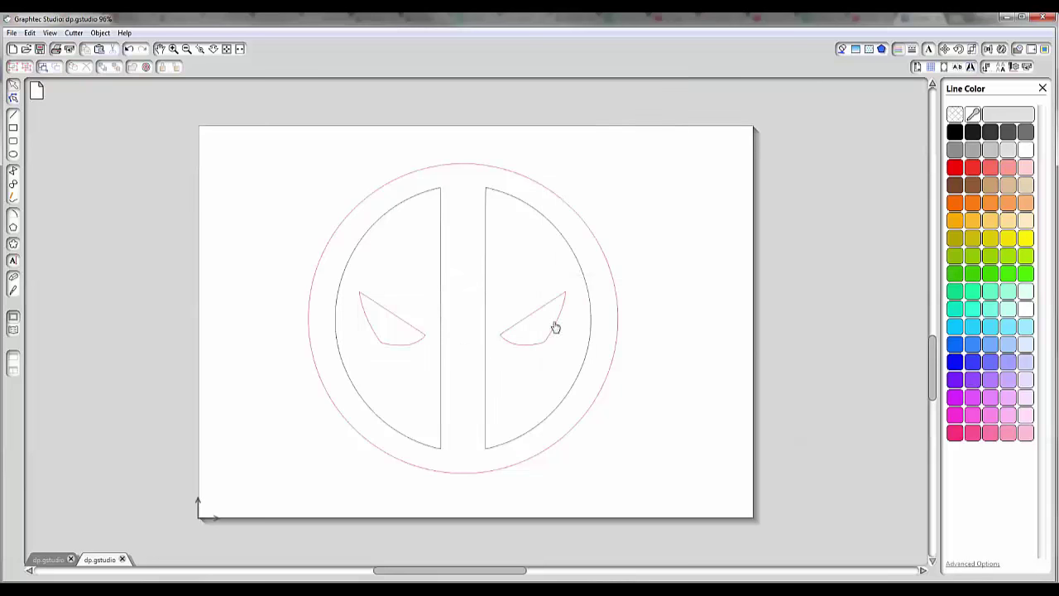
# Set the line color of the combined eye outlines to blue
pyautogui.click(543, 347)
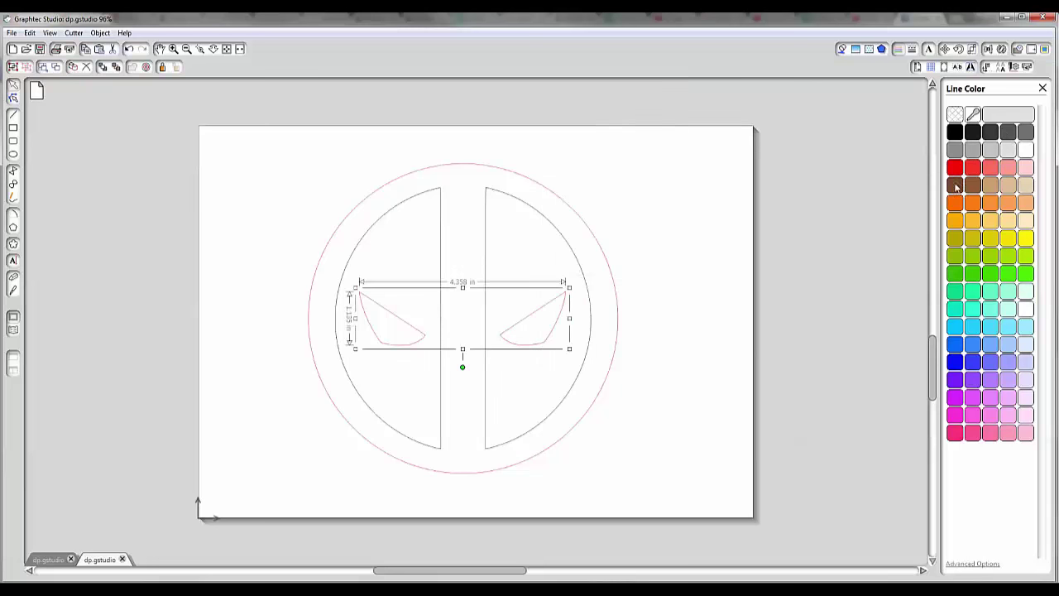
pyautogui.click(956, 361)
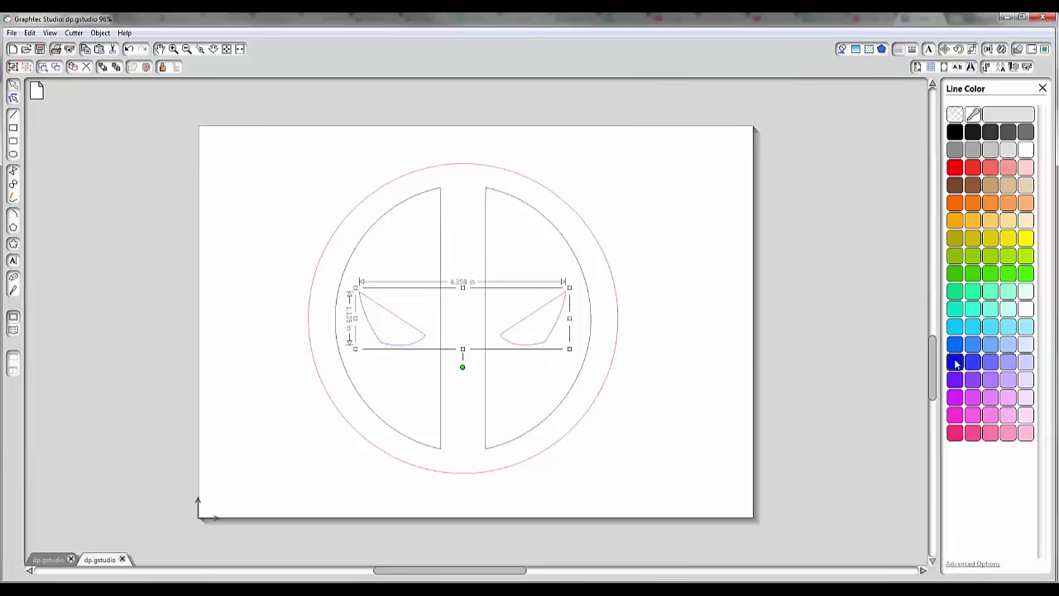
pyautogui.click(703, 382)
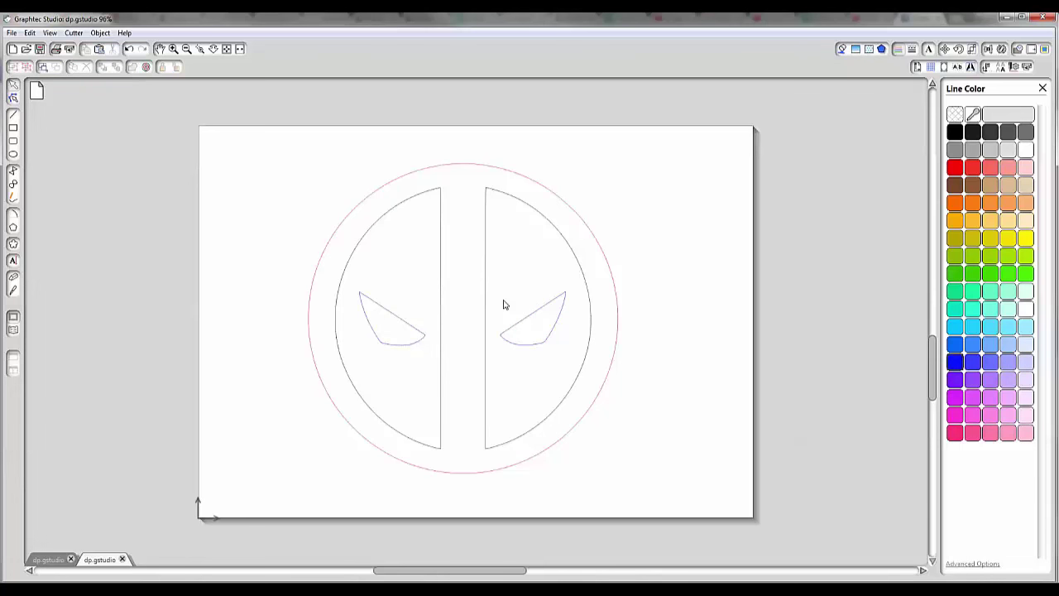
# Set the line color of the outer circle to gray, RGB (140,140,140)
pyautogui.click(548, 193)
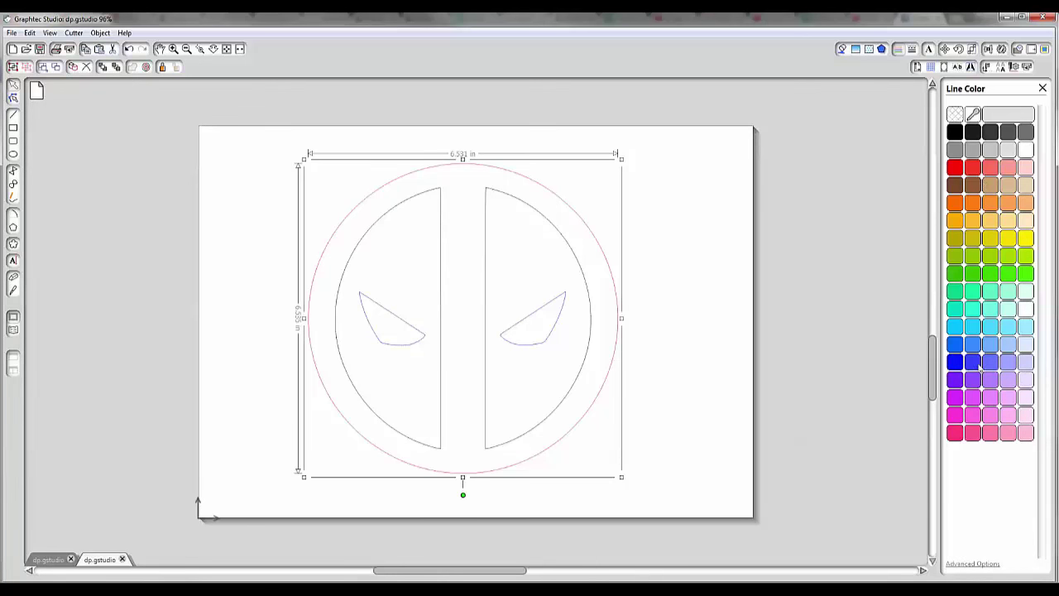
pyautogui.click(956, 150)
pyautogui.click(655, 292)
# Set the line color of the combined eye outlines to red, RGB (244,0,0)
pyautogui.click(577, 269)
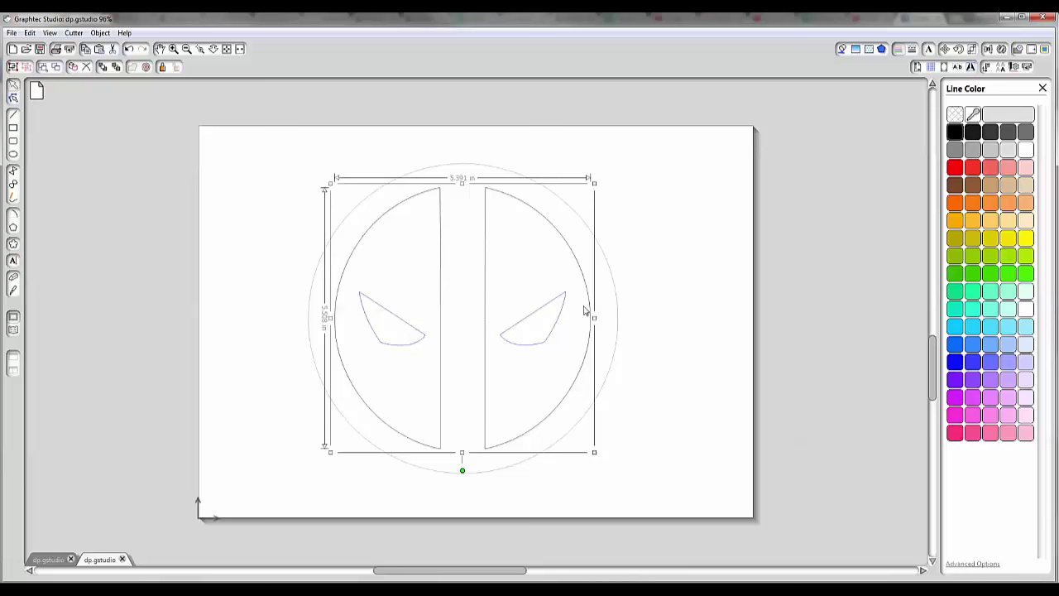
pyautogui.click(559, 298)
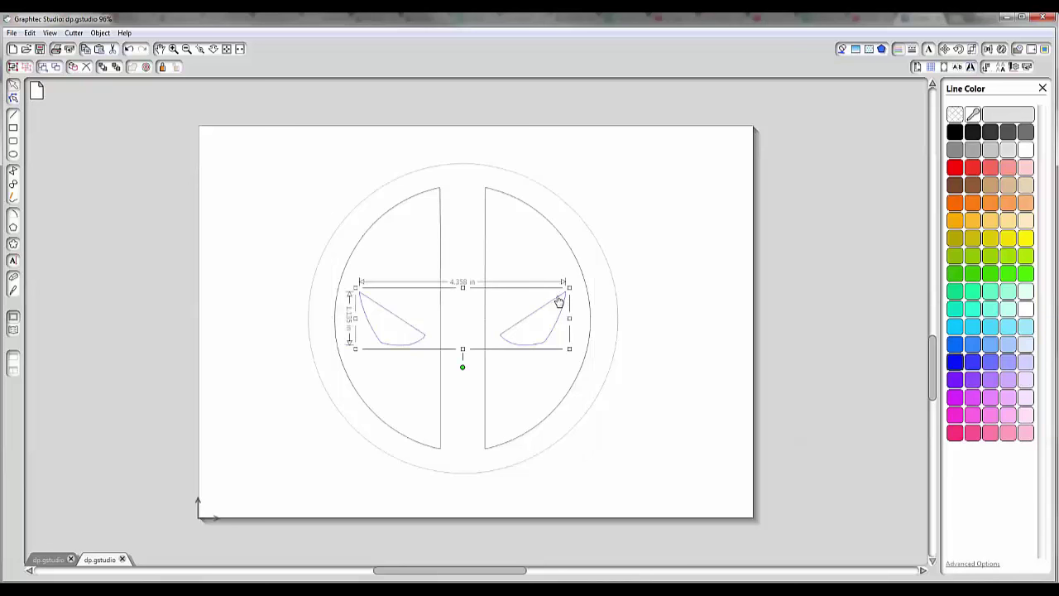
pyautogui.click(955, 168)
pyautogui.click(677, 341)
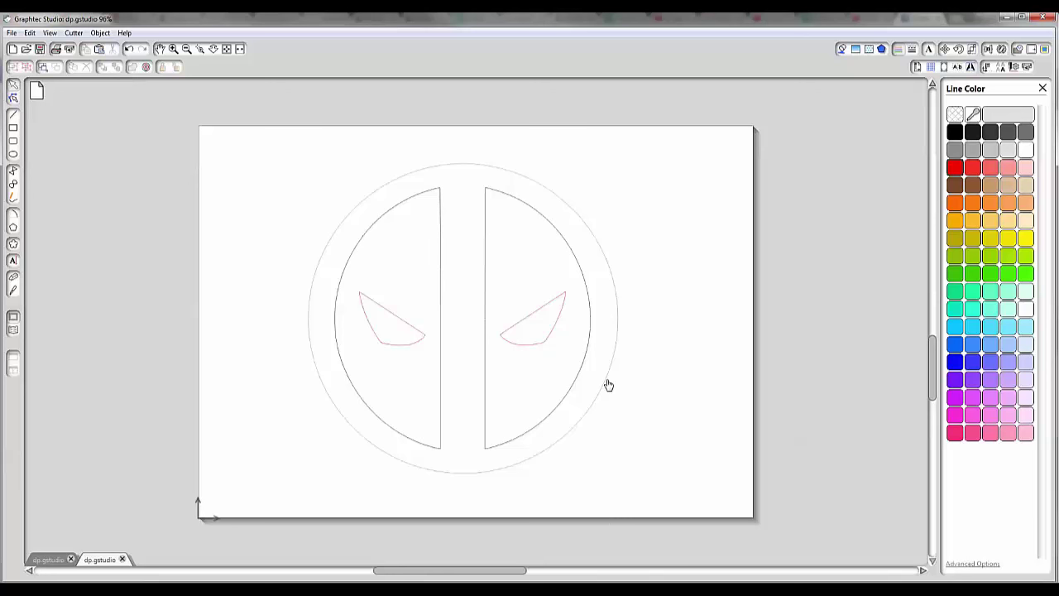
# Configure the cut job by color, exclude the red eye lines from cutting, and open the CE6000-40 cutter's send settings
pyautogui.click(1013, 67)
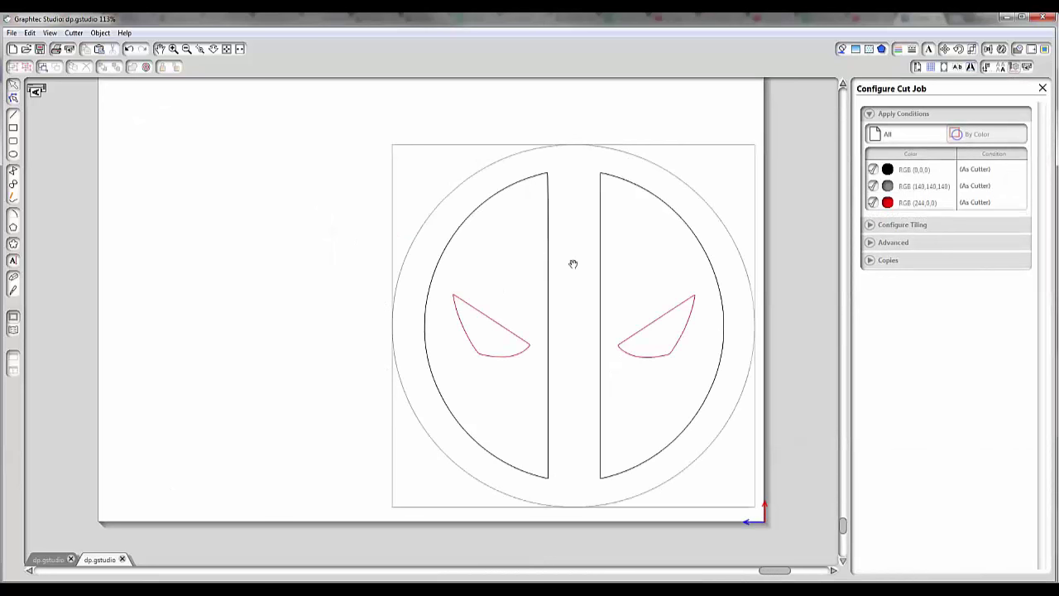
pyautogui.click(874, 203)
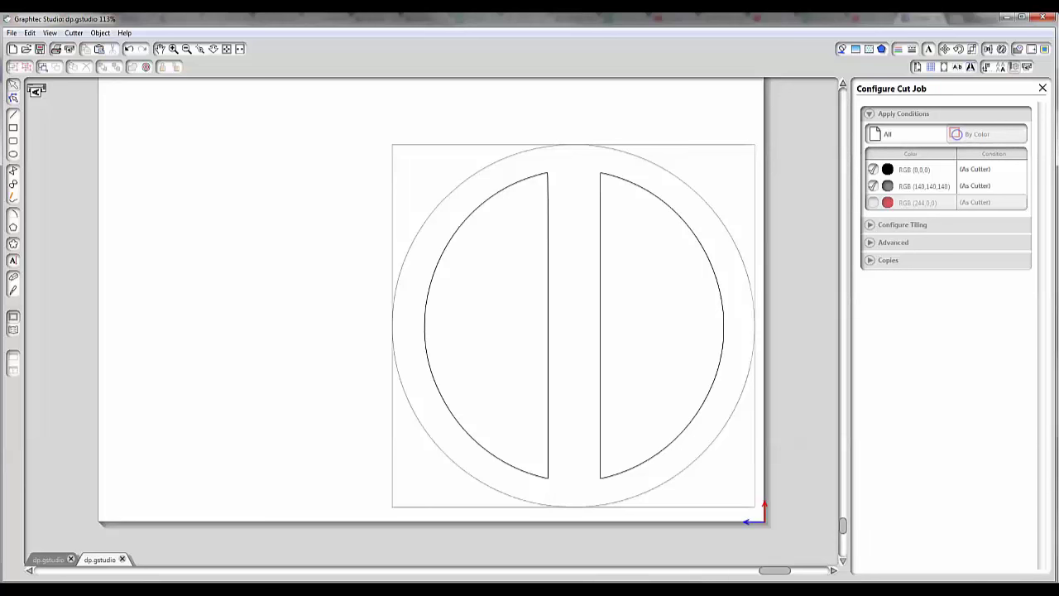
pyautogui.click(1027, 66)
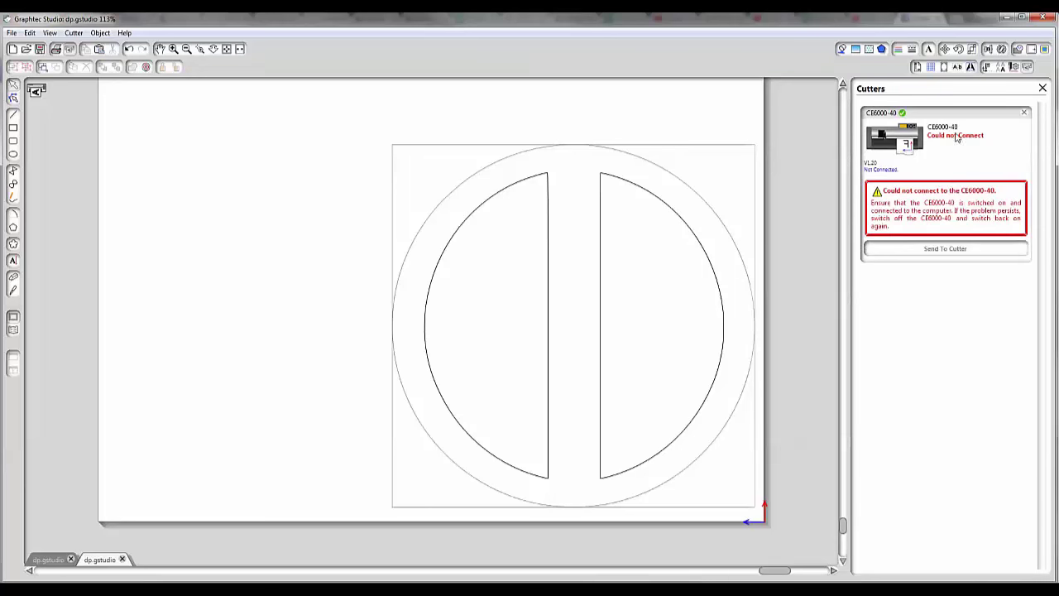
# Exclude the black half-circle lines from the cut job, leaving only the gray outer circle enabled
pyautogui.click(1014, 68)
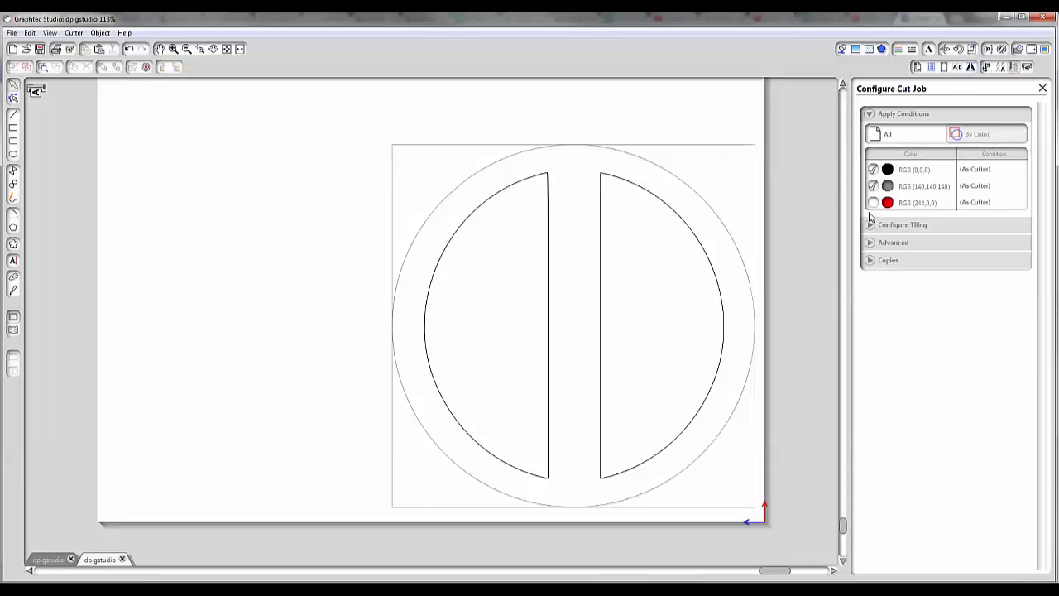
pyautogui.click(874, 169)
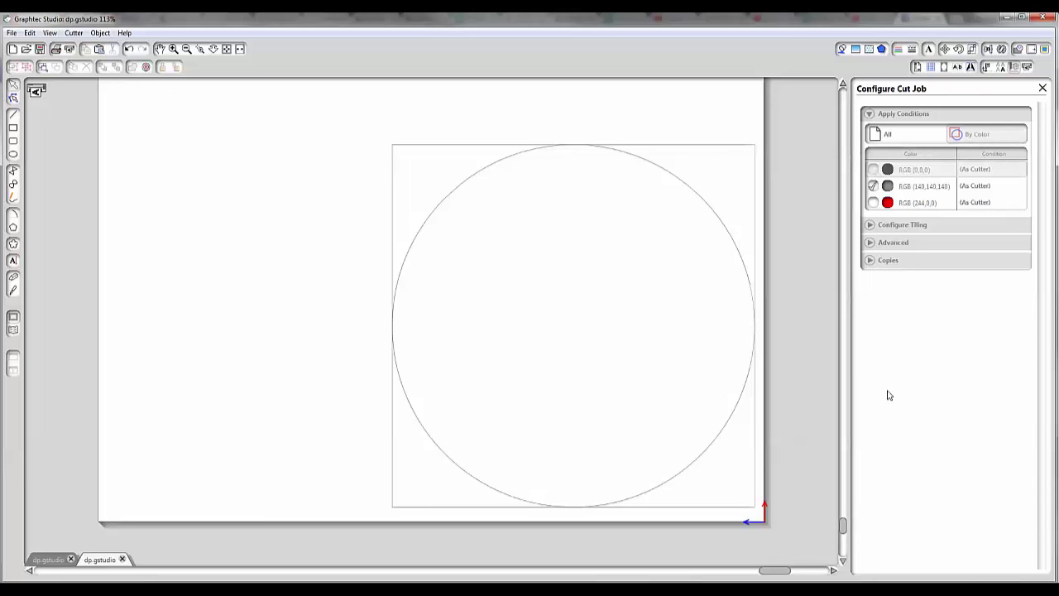
# Exclude the gray outer circle from the cut job and include the black half-circles and the red eye lines
pyautogui.click(873, 185)
pyautogui.click(873, 168)
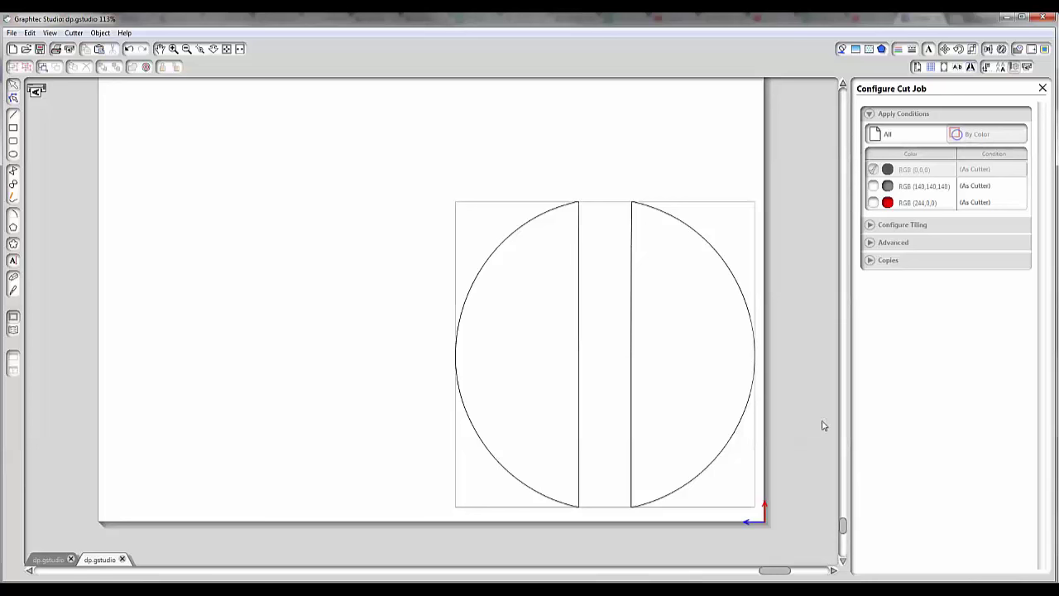
pyautogui.click(874, 203)
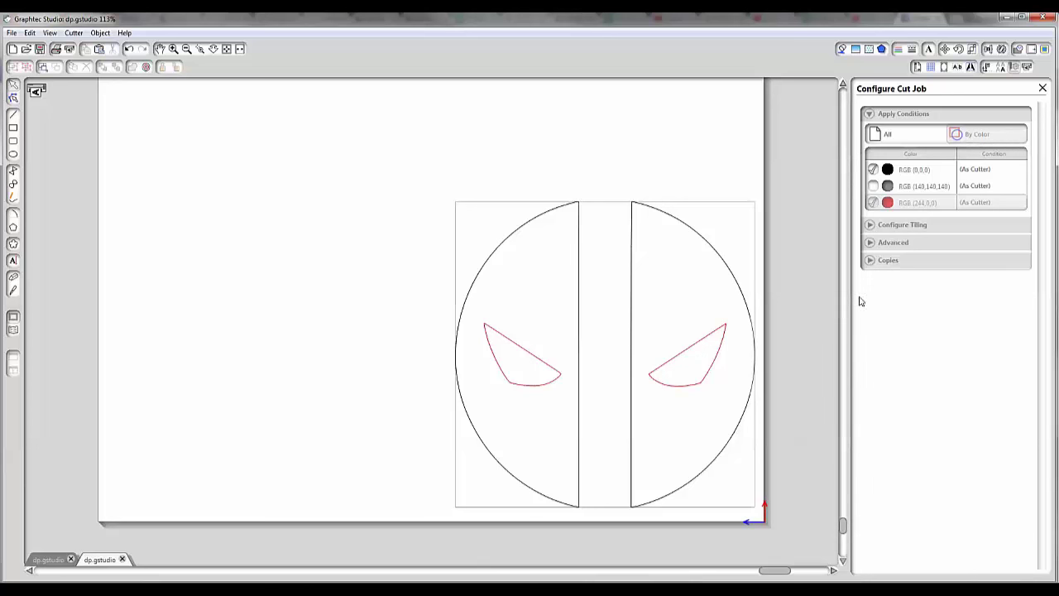
# Limit the cut job to the red eye lines, and then include the gray and black lines again
pyautogui.click(874, 203)
pyautogui.click(873, 169)
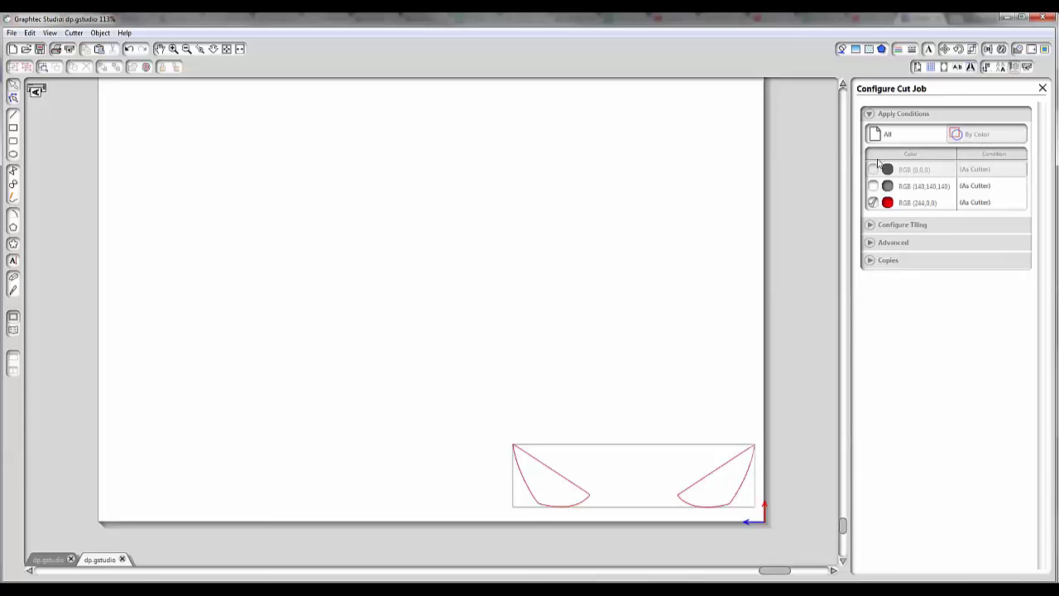
pyautogui.click(874, 186)
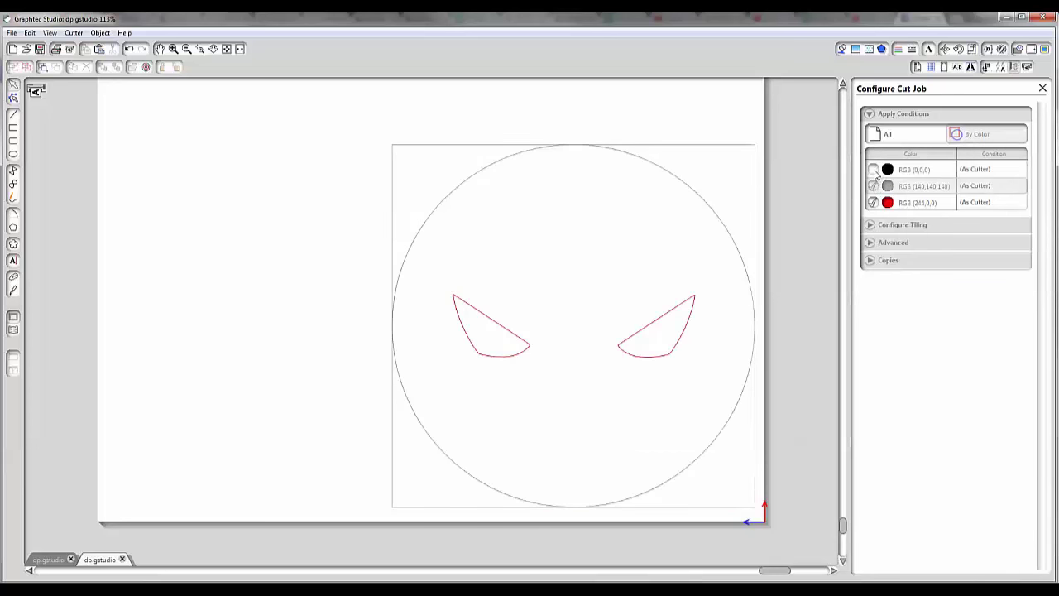
pyautogui.click(874, 169)
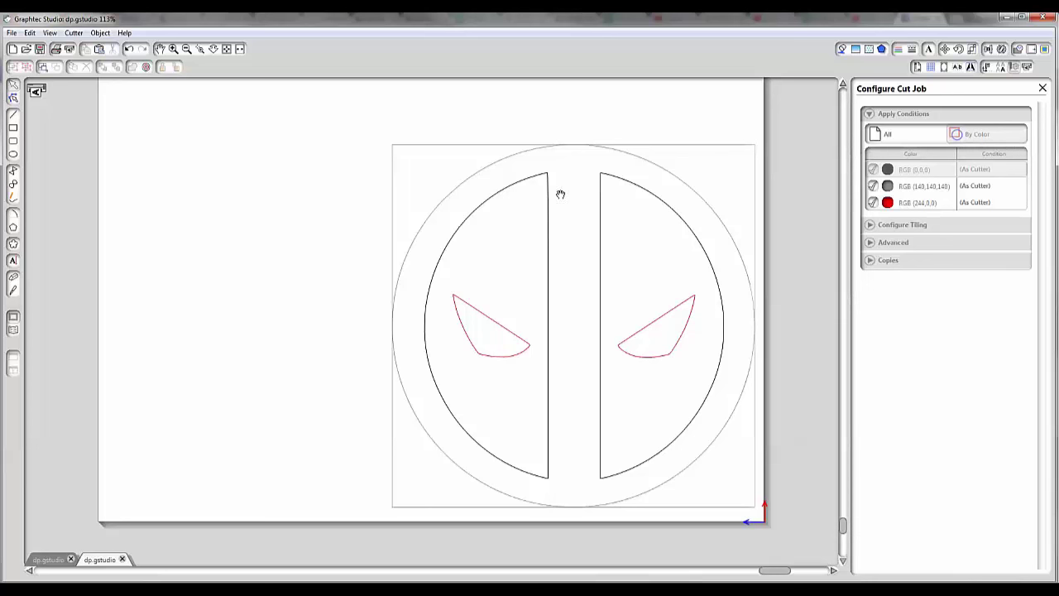
# Offset the black half-circle outlines outward by 0.044 in with the Corner style
pyautogui.click(931, 66)
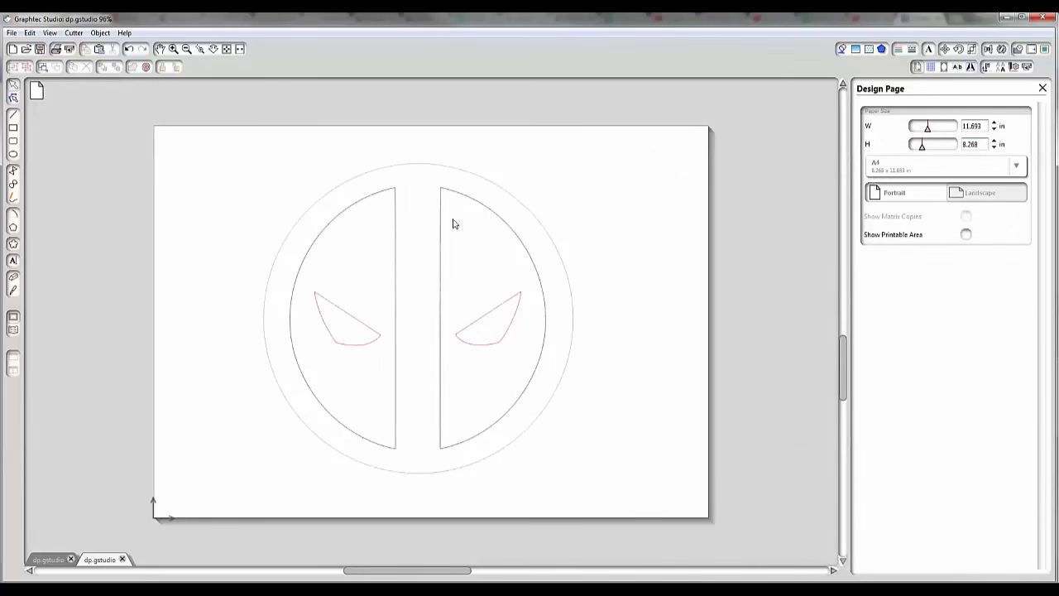
pyautogui.click(397, 194)
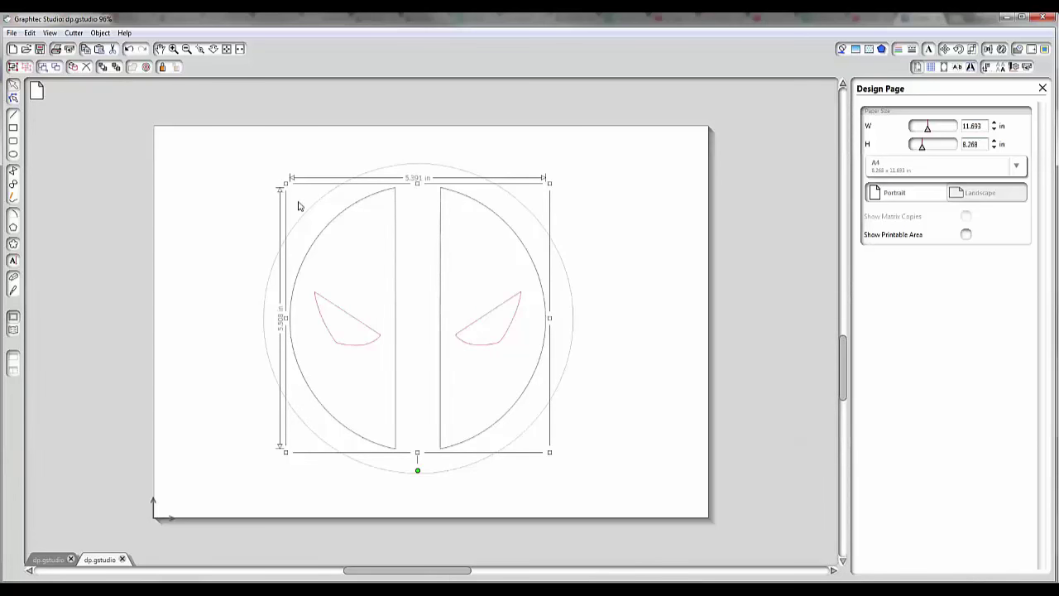
pyautogui.click(146, 68)
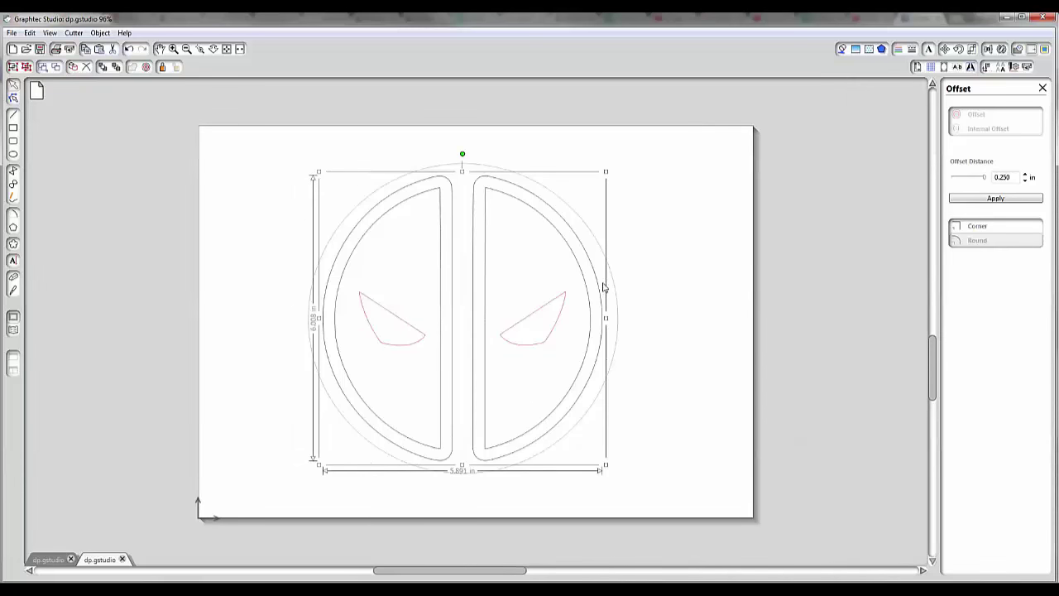
pyautogui.click(985, 226)
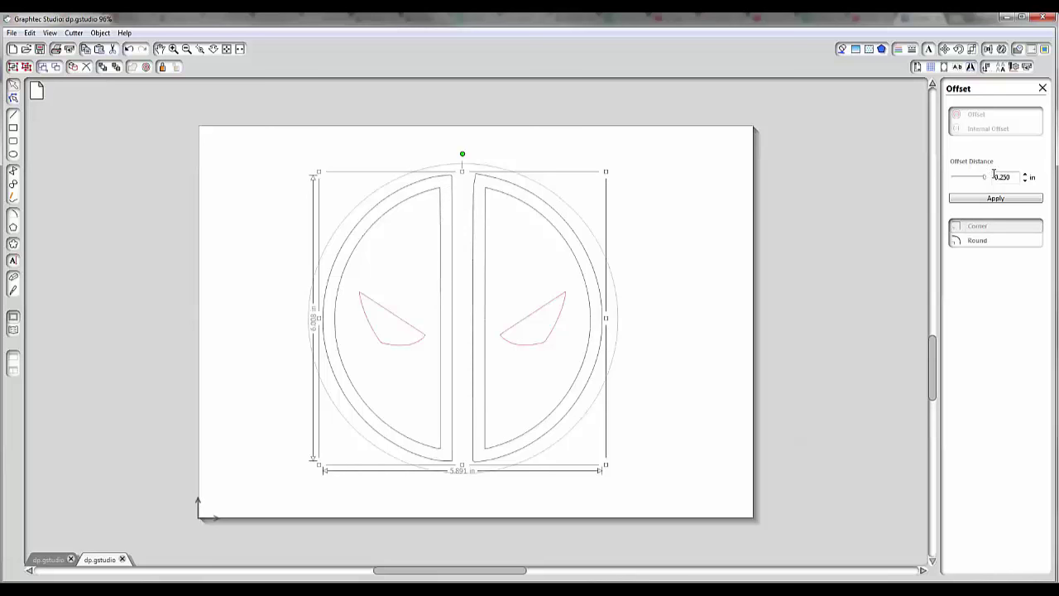
pyautogui.moveTo(984, 177); pyautogui.dragTo(959, 178)
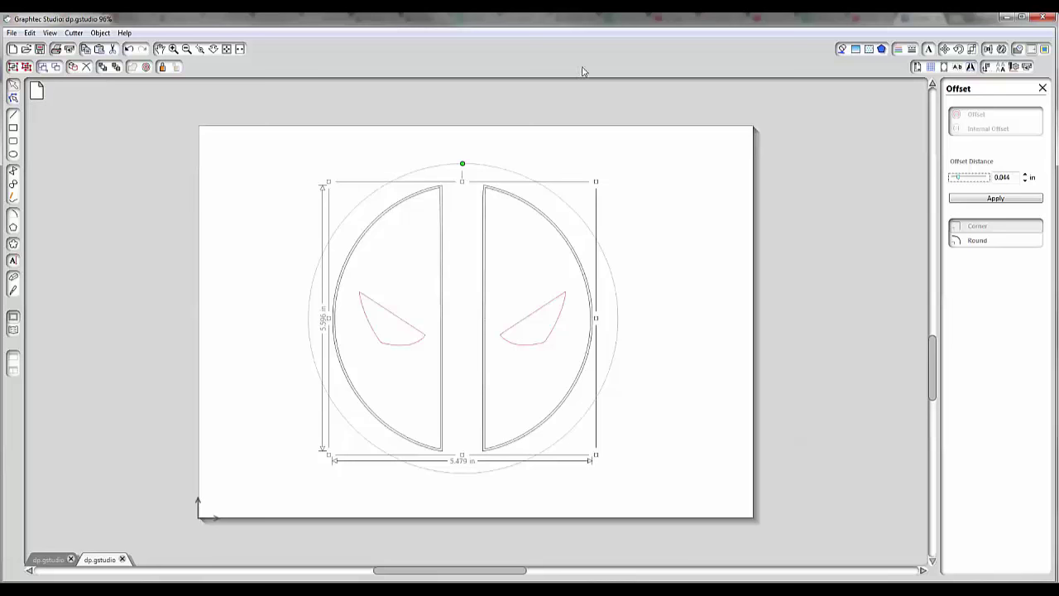
# Set the line color of the offset half-circle outlines to orange, RGB (255,170,5)
pyautogui.click(898, 50)
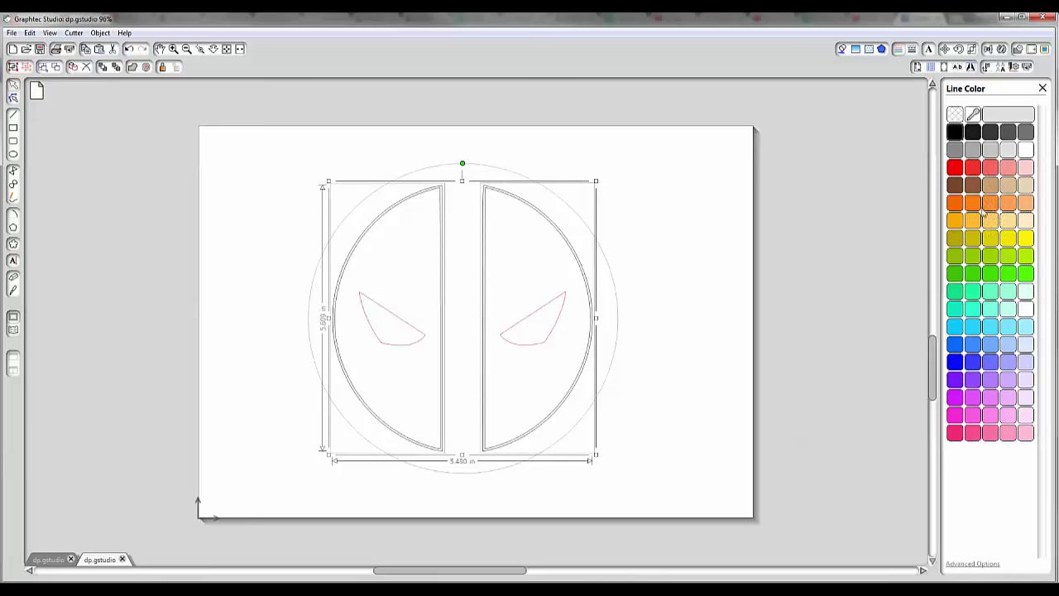
pyautogui.click(956, 221)
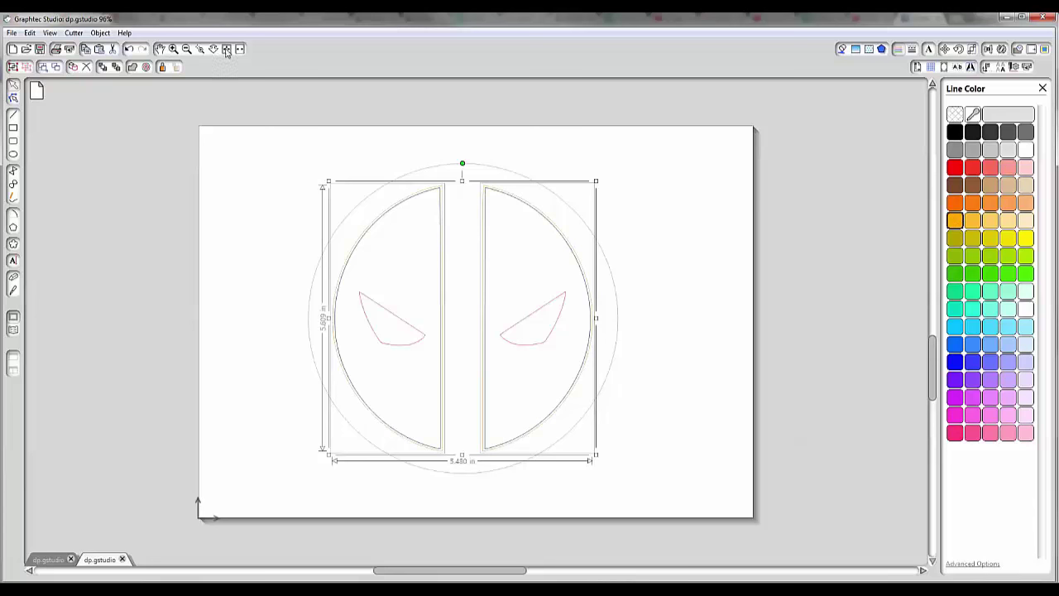
pyautogui.click(175, 51)
pyautogui.click(175, 50)
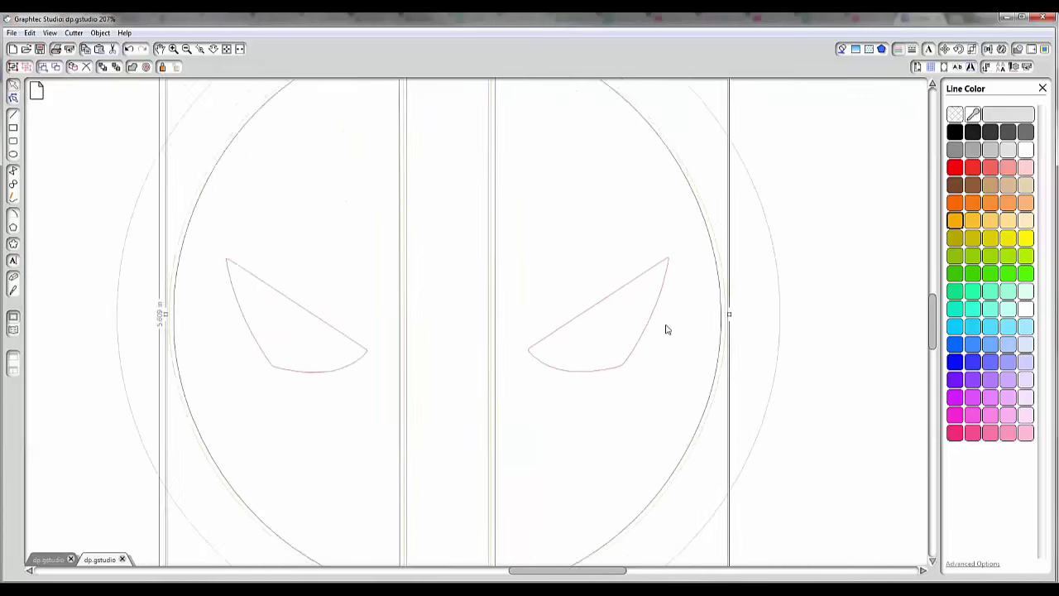
pyautogui.click(844, 378)
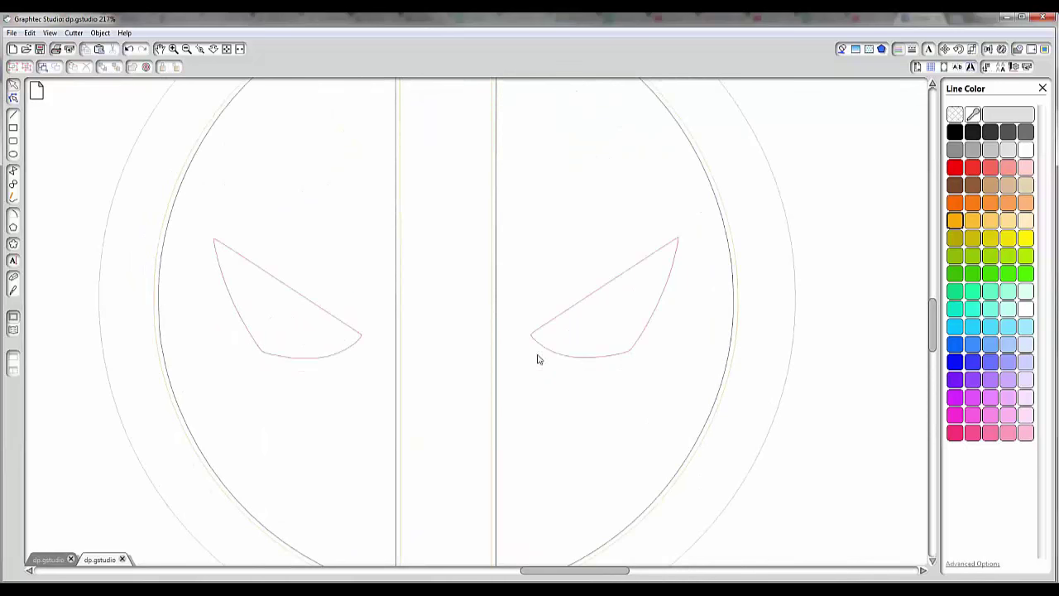
# Offset the red eye outlines outward by 0.053 in with the Corner style
pyautogui.click(330, 359)
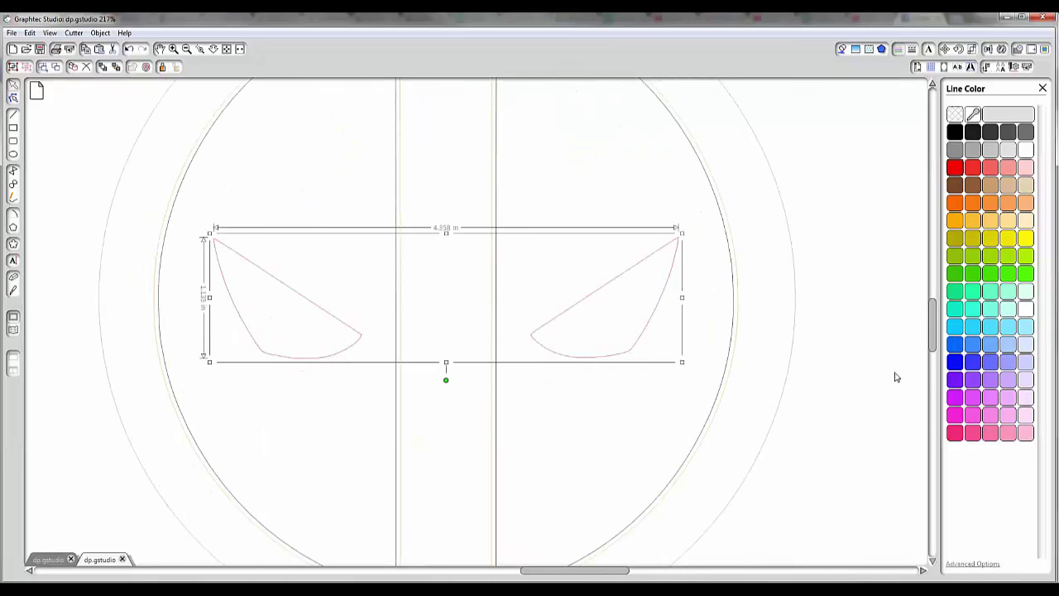
pyautogui.click(147, 66)
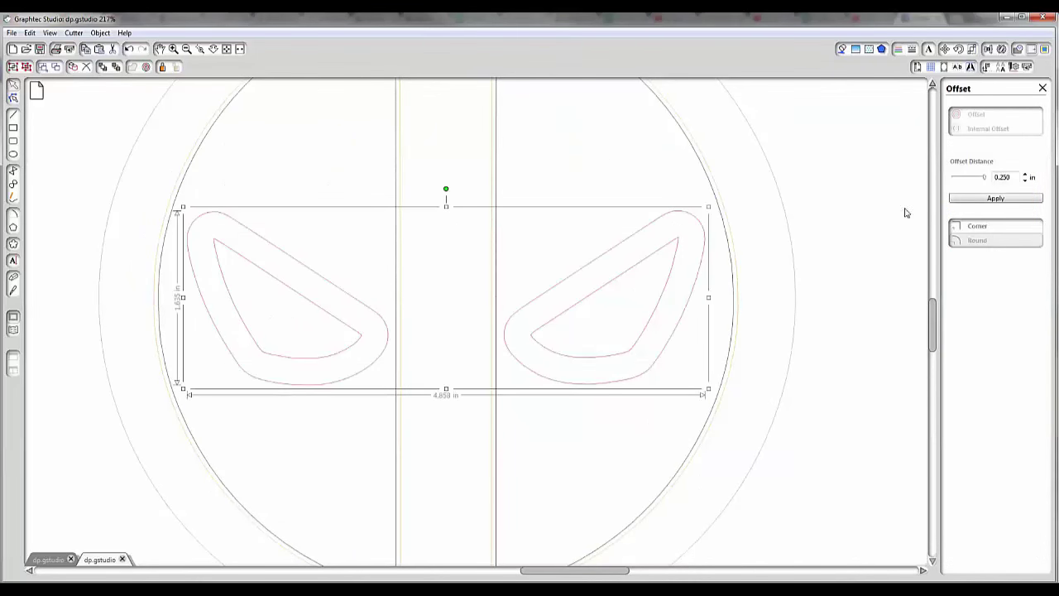
pyautogui.click(970, 228)
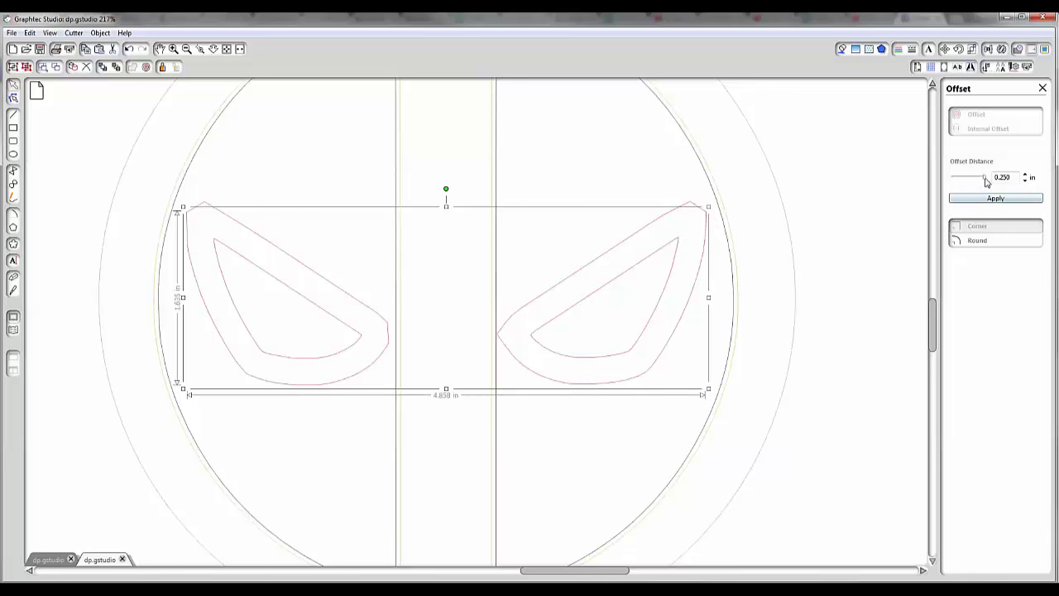
pyautogui.moveTo(985, 184); pyautogui.dragTo(960, 184)
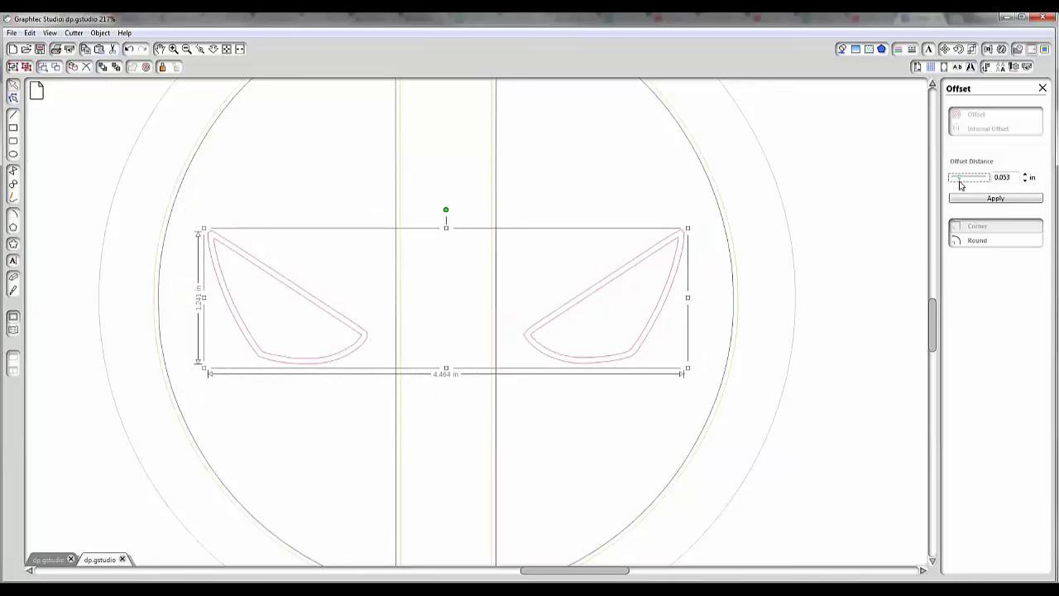
pyautogui.click(832, 314)
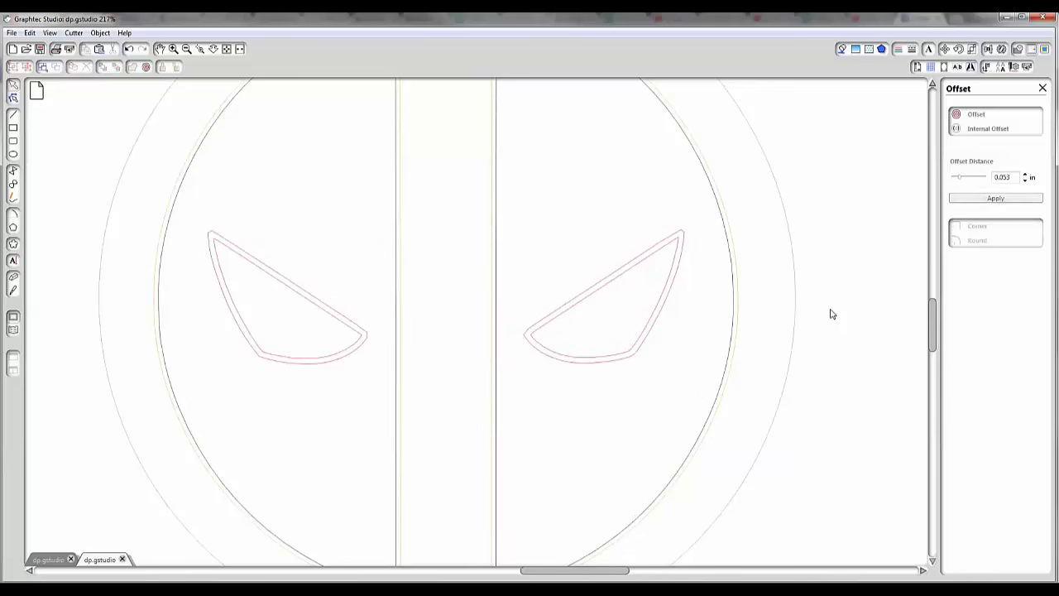
# Combine the outer offset outlines of both eyes into one compound path
pyautogui.click(681, 234)
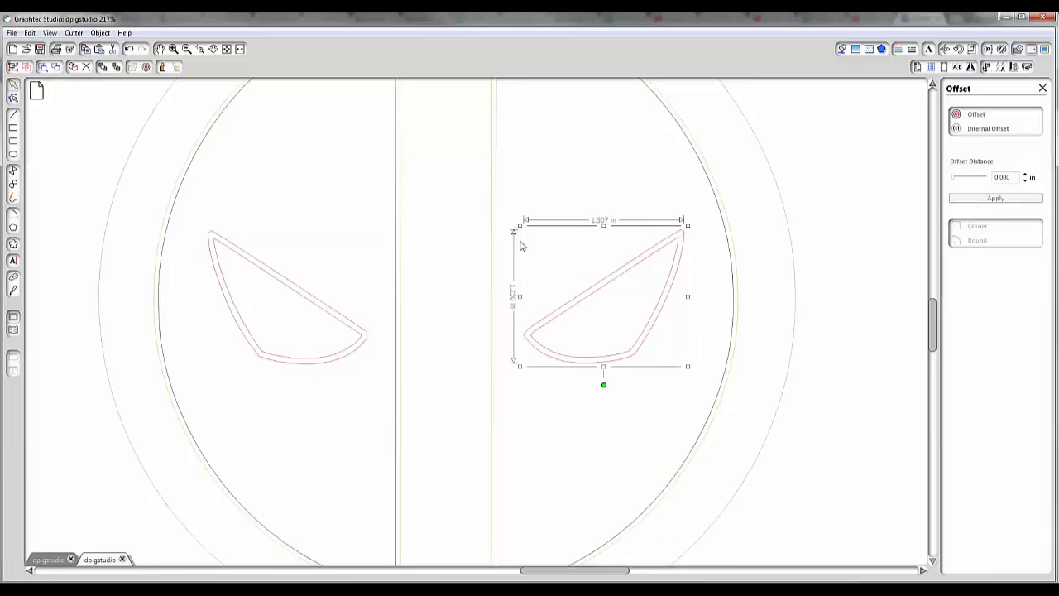
pyautogui.keyDown('shift'); pyautogui.click(213, 236); pyautogui.keyUp('shift')
pyautogui.rightClick(213, 236)
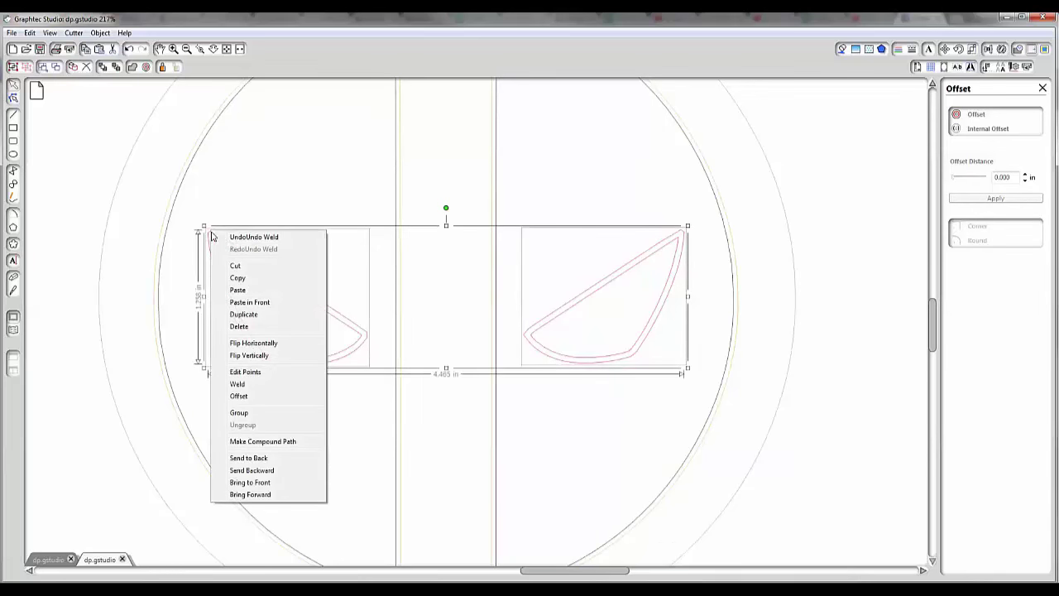
pyautogui.click(263, 442)
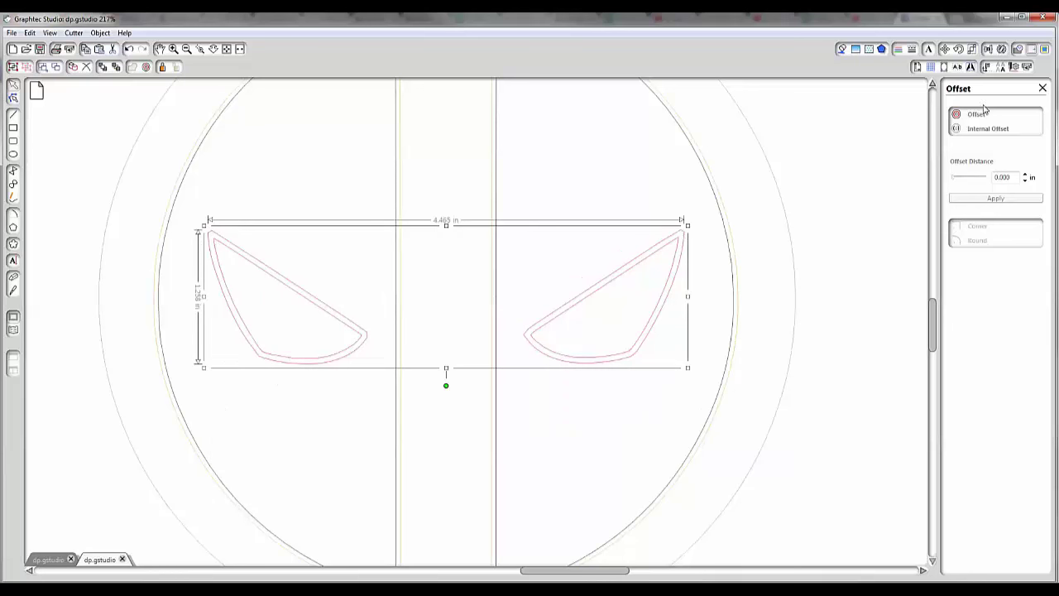
# Set the line color of the combined eye offset outlines to green
pyautogui.click(899, 49)
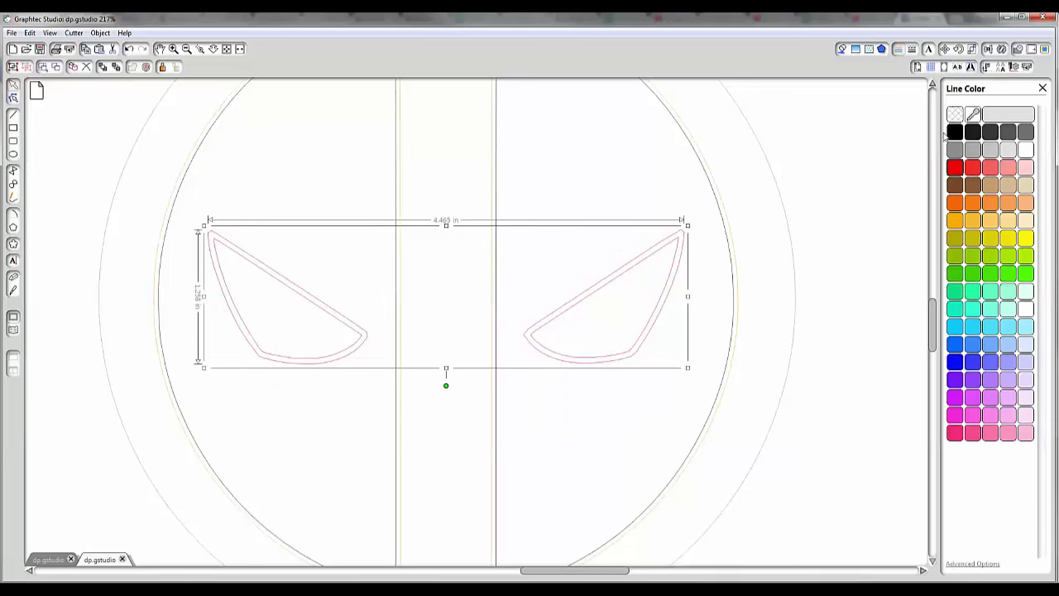
pyautogui.click(957, 277)
pyautogui.click(838, 352)
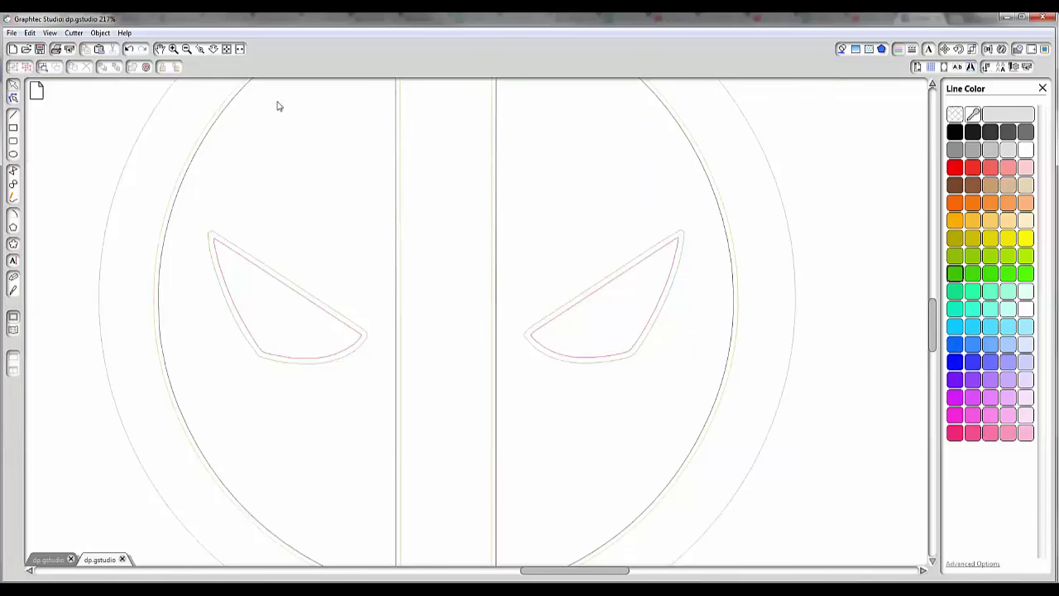
# Configure the cut job by color, excluding the gray, red, orange and black lines so only the green eye offsets are cut
pyautogui.click(187, 49)
pyautogui.click(187, 48)
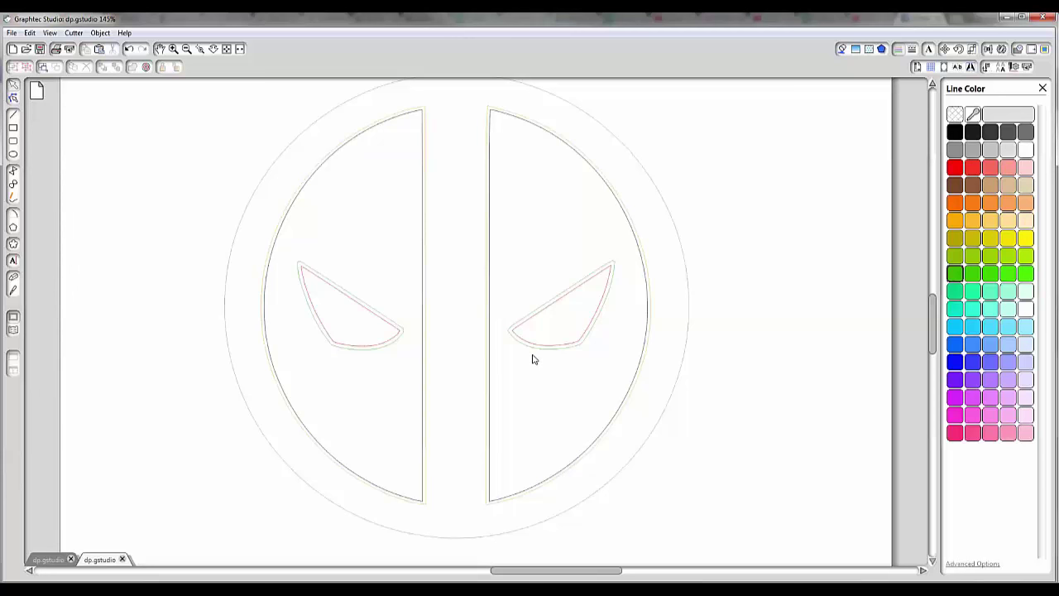
pyautogui.click(1013, 66)
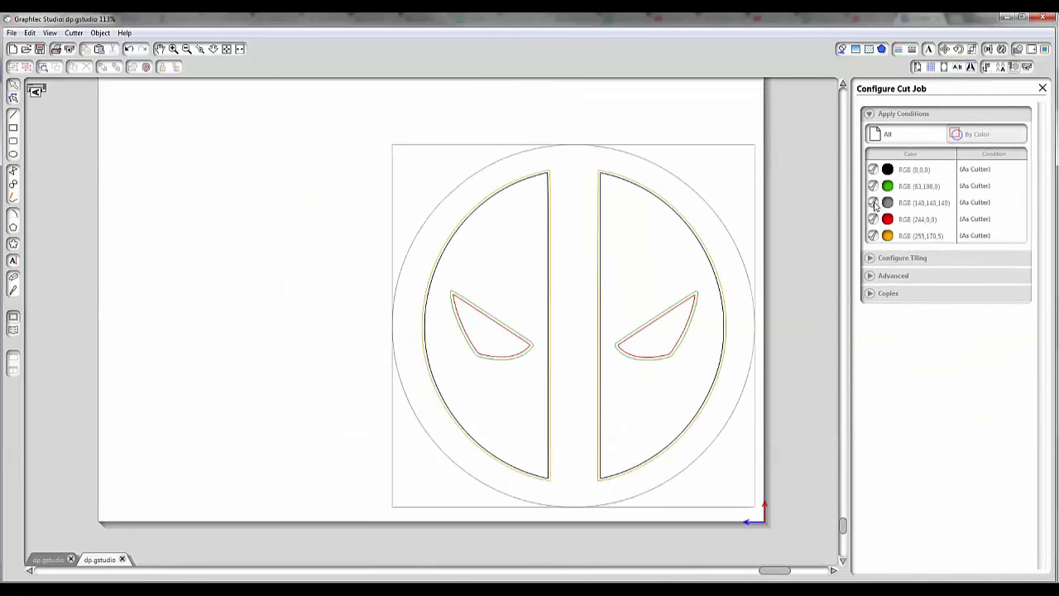
pyautogui.click(873, 203)
pyautogui.click(873, 219)
pyautogui.click(874, 236)
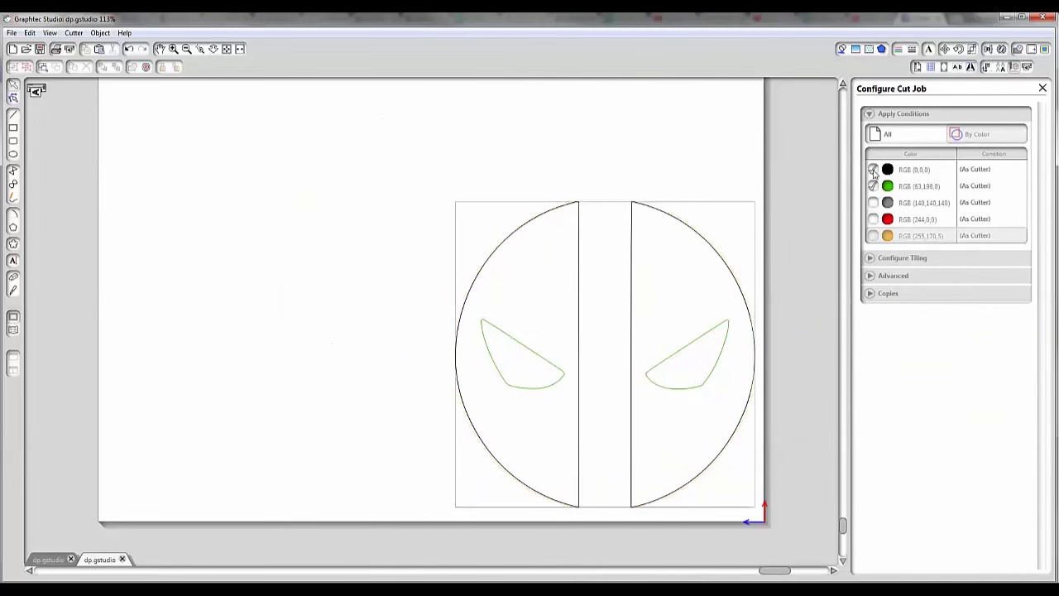
pyautogui.click(873, 170)
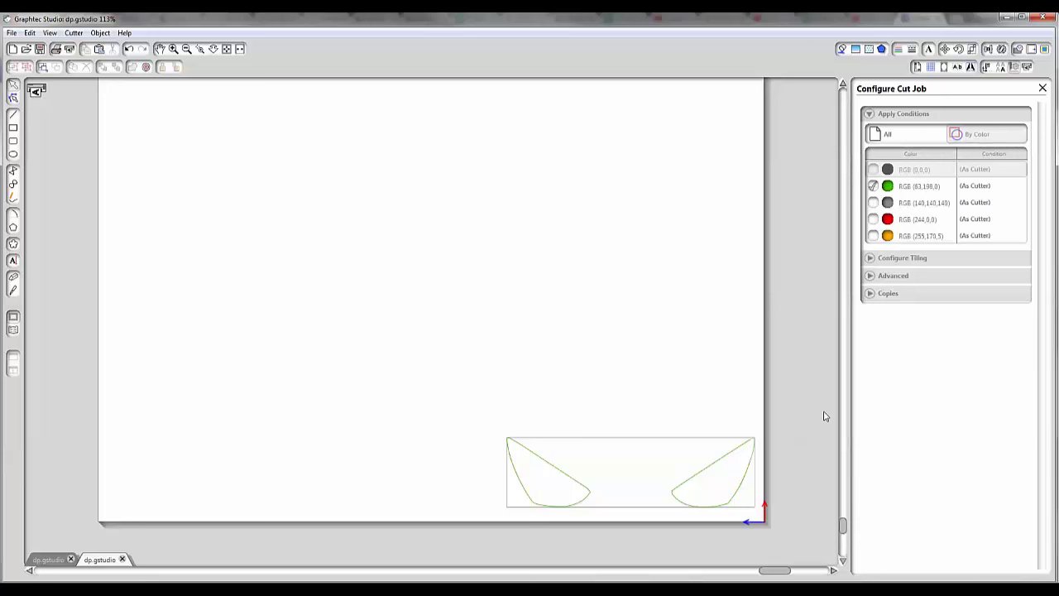
# Include the black, gray, red and orange lines in the cut job again
pyautogui.click(874, 170)
pyautogui.click(874, 203)
pyautogui.click(874, 219)
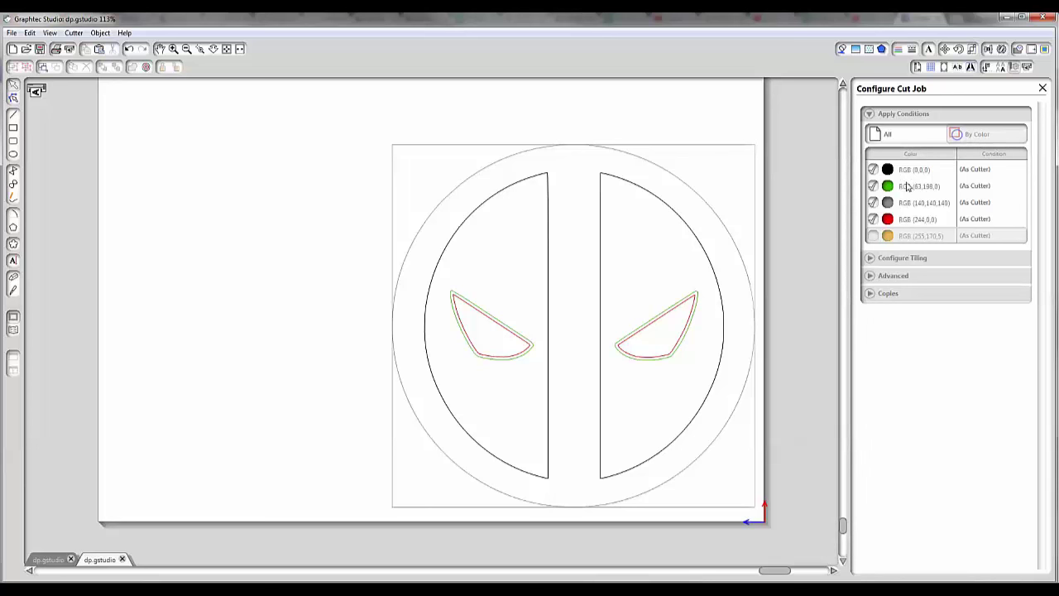
pyautogui.click(874, 236)
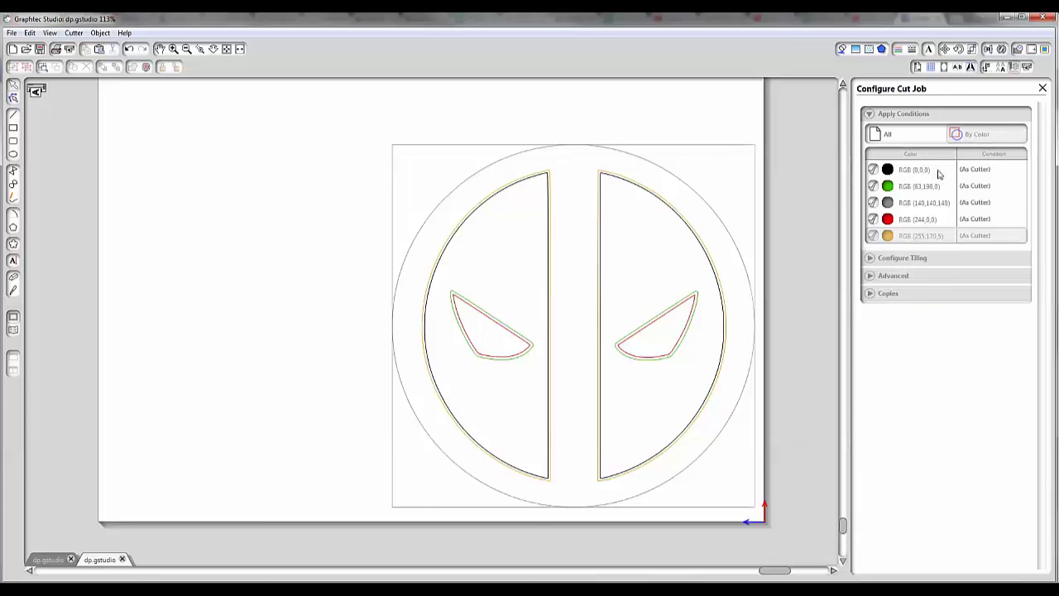
# Exclude the green, black and gray lines from the cut job, check the CE6000-40 cutter's send settings, and return to the cut configuration
pyautogui.click(873, 187)
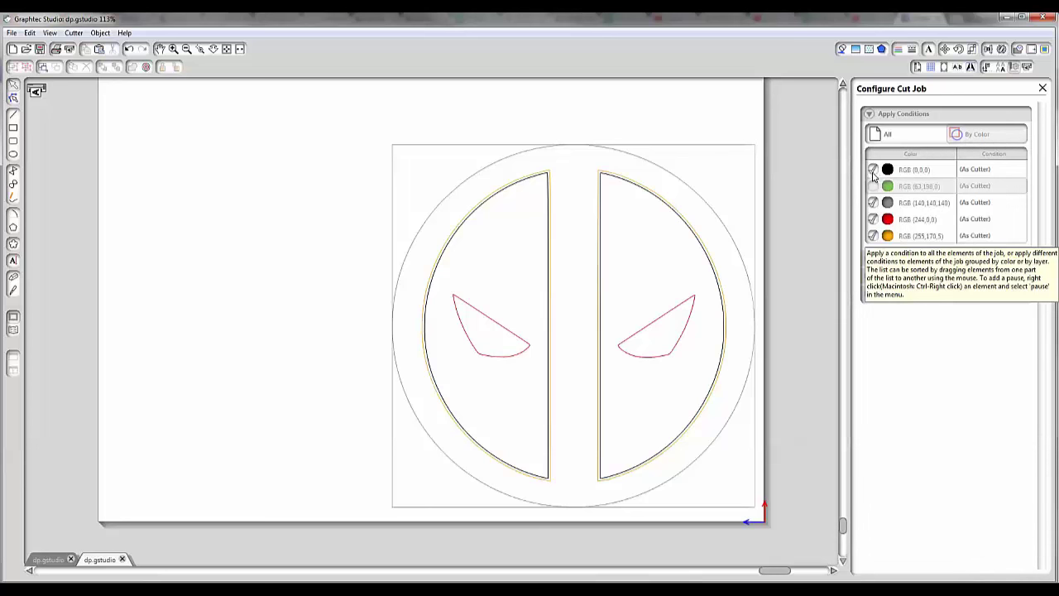
pyautogui.click(873, 170)
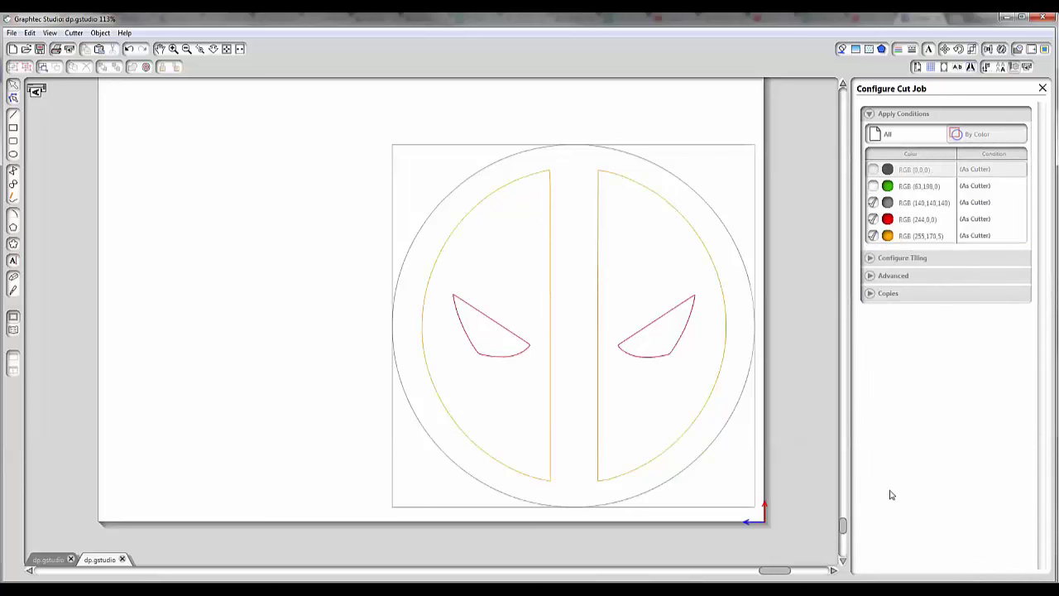
pyautogui.click(873, 202)
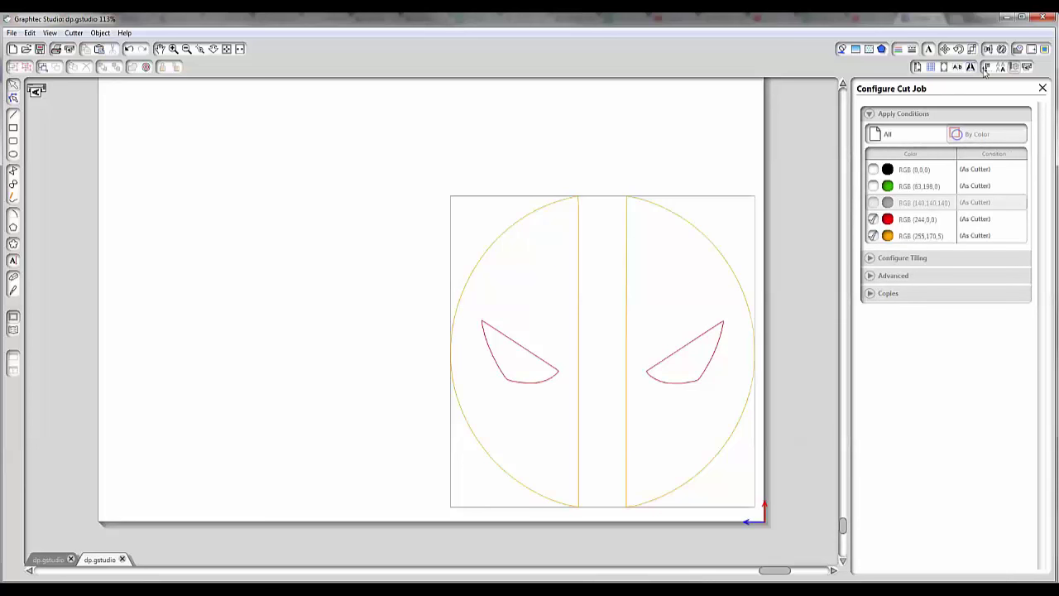
pyautogui.click(1027, 69)
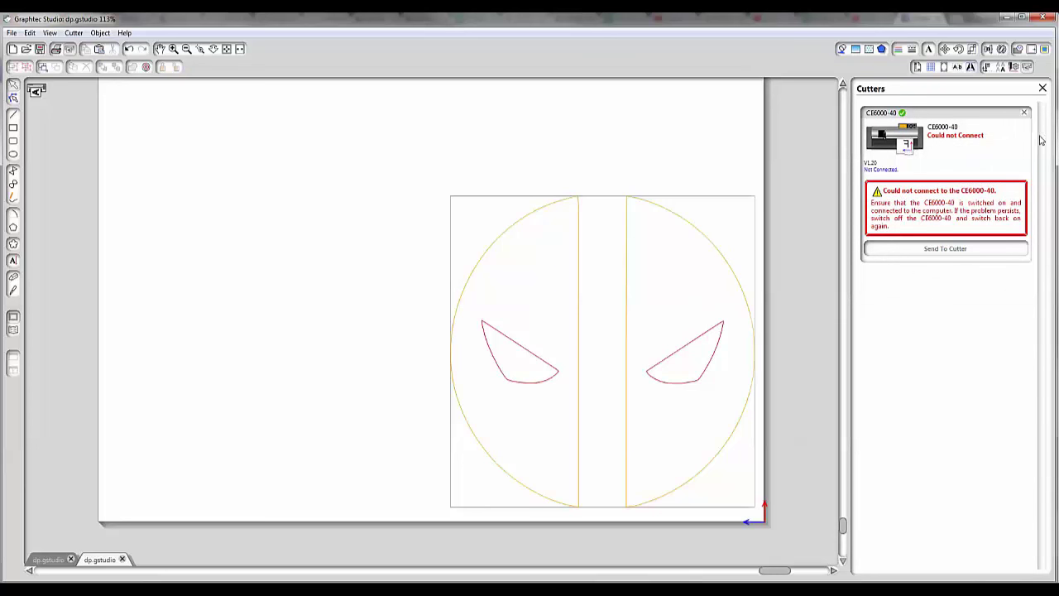
pyautogui.click(1013, 68)
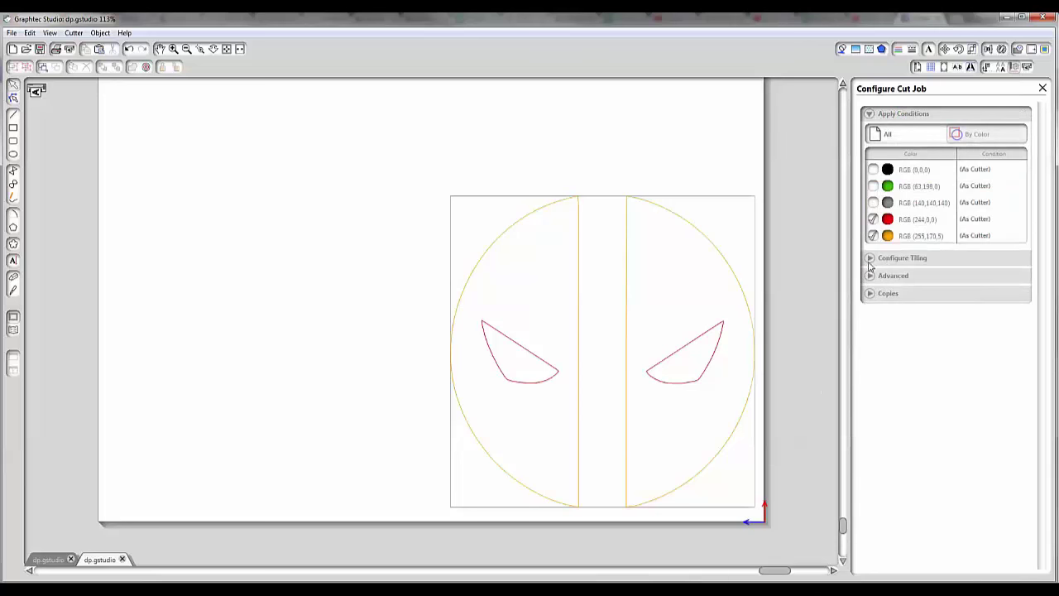
# Clear the red and orange lines from the cut job and include all five line colors again
pyautogui.click(873, 220)
pyautogui.click(873, 236)
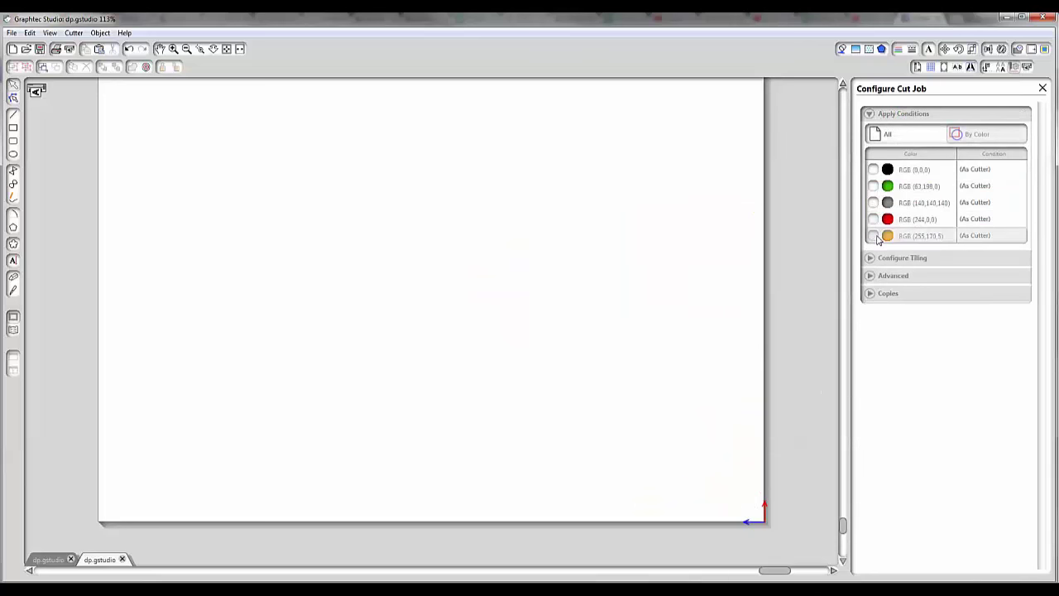
pyautogui.click(873, 169)
pyautogui.click(873, 186)
pyautogui.click(873, 203)
pyautogui.click(873, 219)
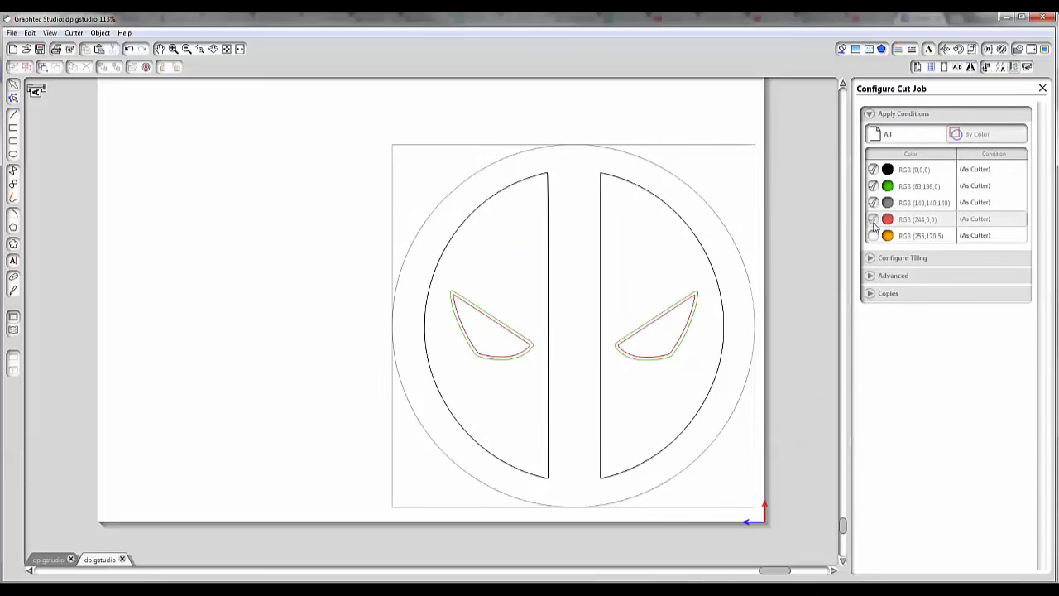
pyautogui.click(873, 236)
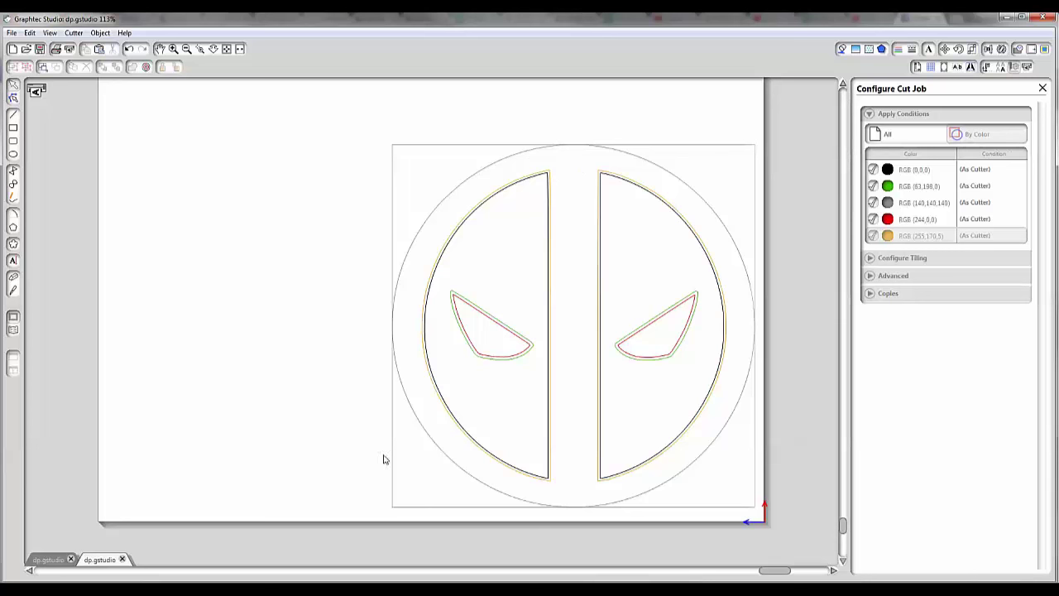
# Exclude the red, green and orange lines so only black and gray are cut, and check the cutter's send settings
pyautogui.click(873, 219)
pyautogui.click(873, 187)
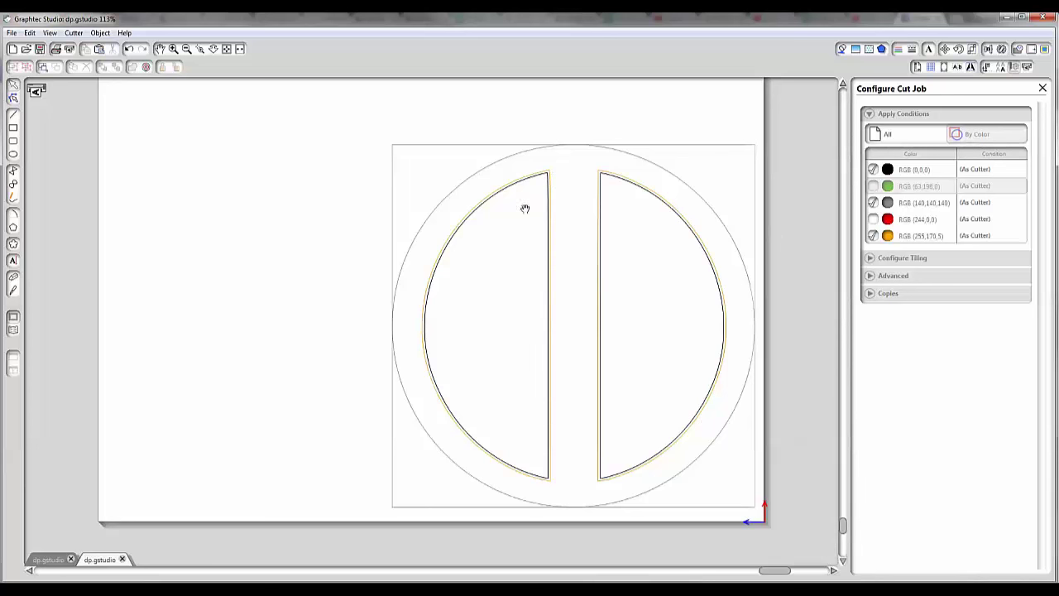
pyautogui.click(873, 237)
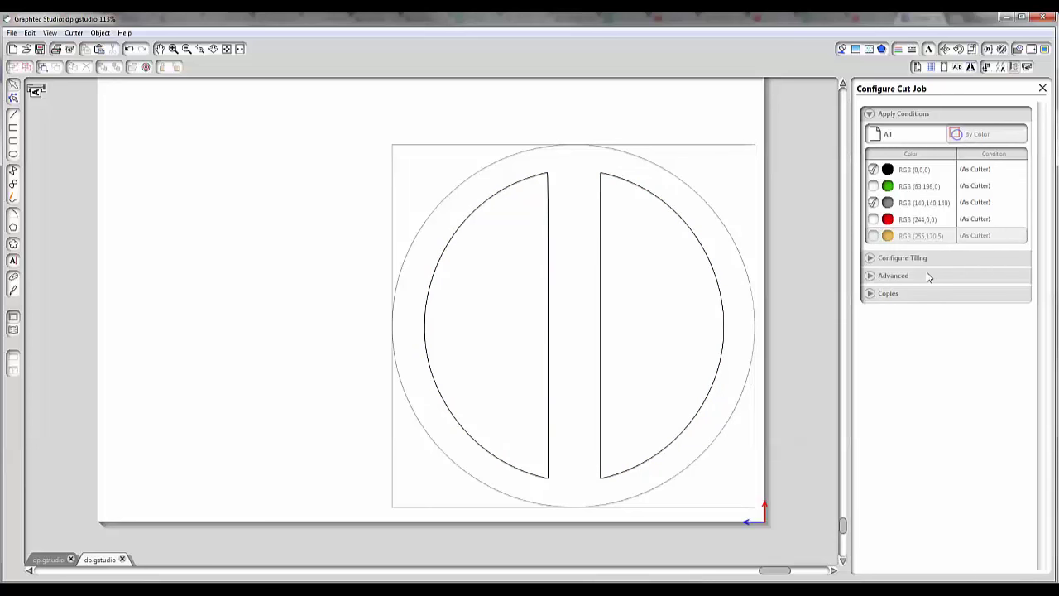
pyautogui.click(1027, 67)
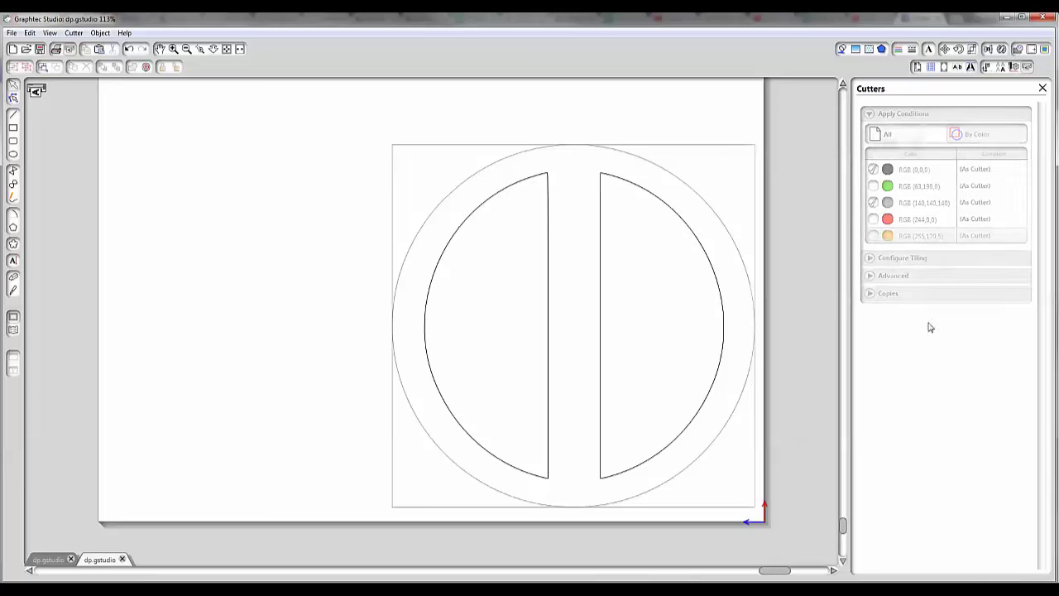
pyautogui.click(1013, 66)
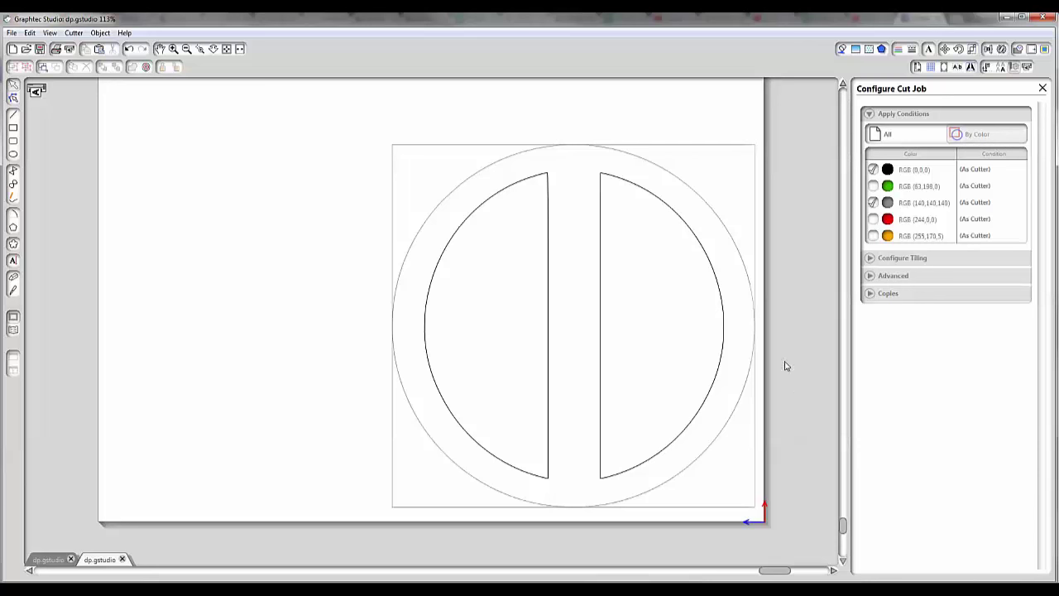
# Return to the design page with the whole sheet in view and open the Trace settings
pyautogui.click(917, 67)
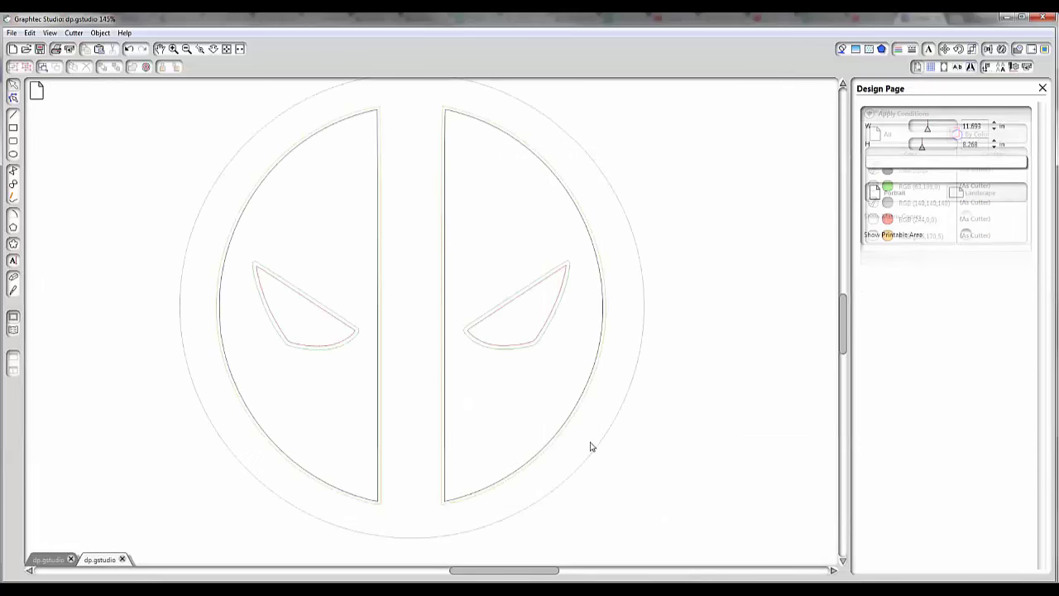
pyautogui.click(215, 49)
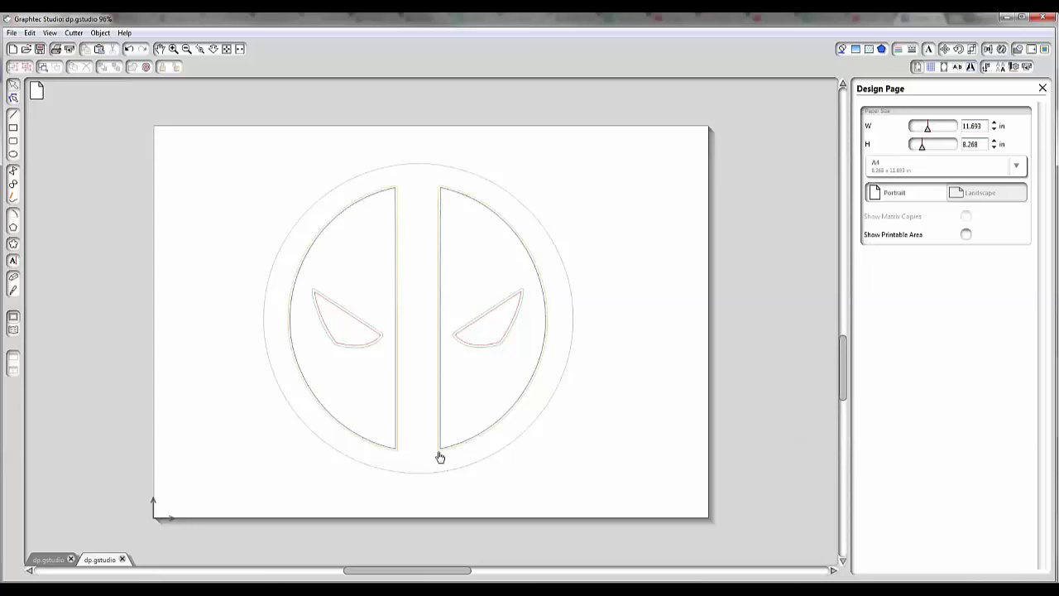
pyautogui.click(1044, 49)
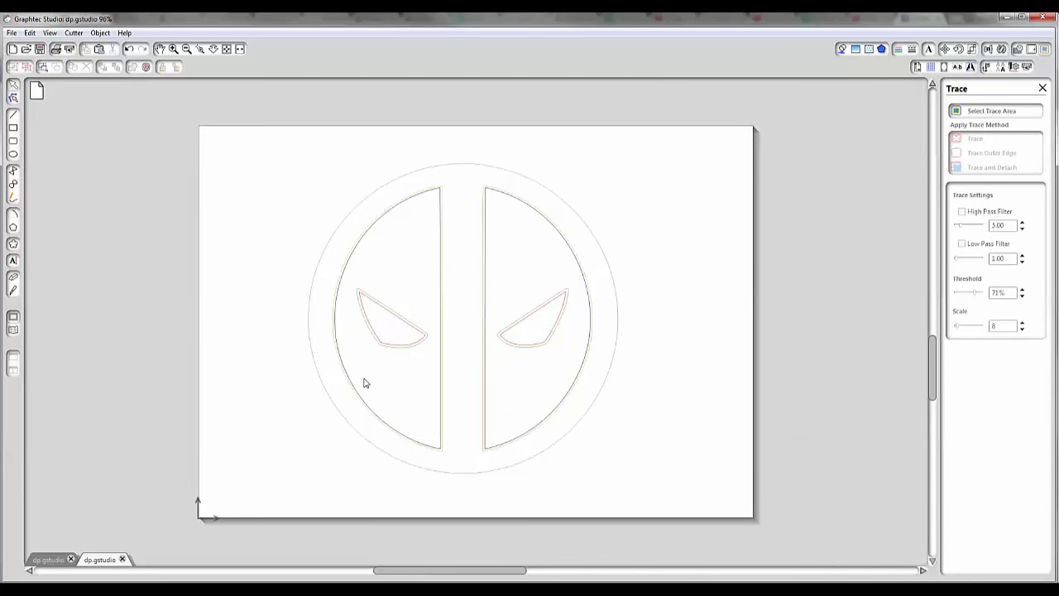